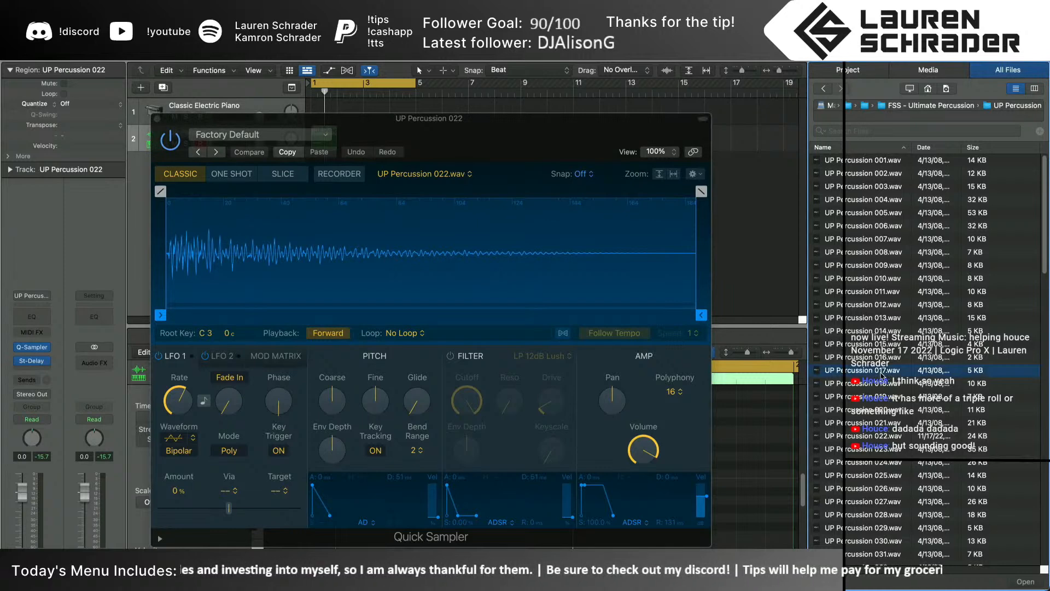
# Try UP Percussion 017.wav in Quick Sampler with its original settings and replace it with UP Percussion 021.wav
pyautogui.moveTo(884, 378); pyautogui.dragTo(494, 293)
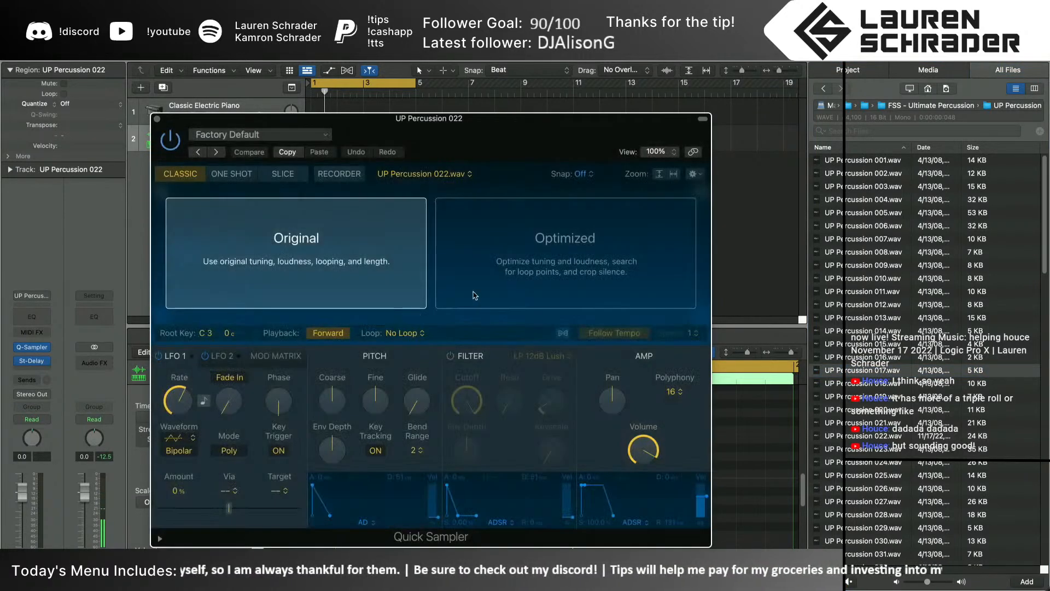
pyautogui.click(413, 287)
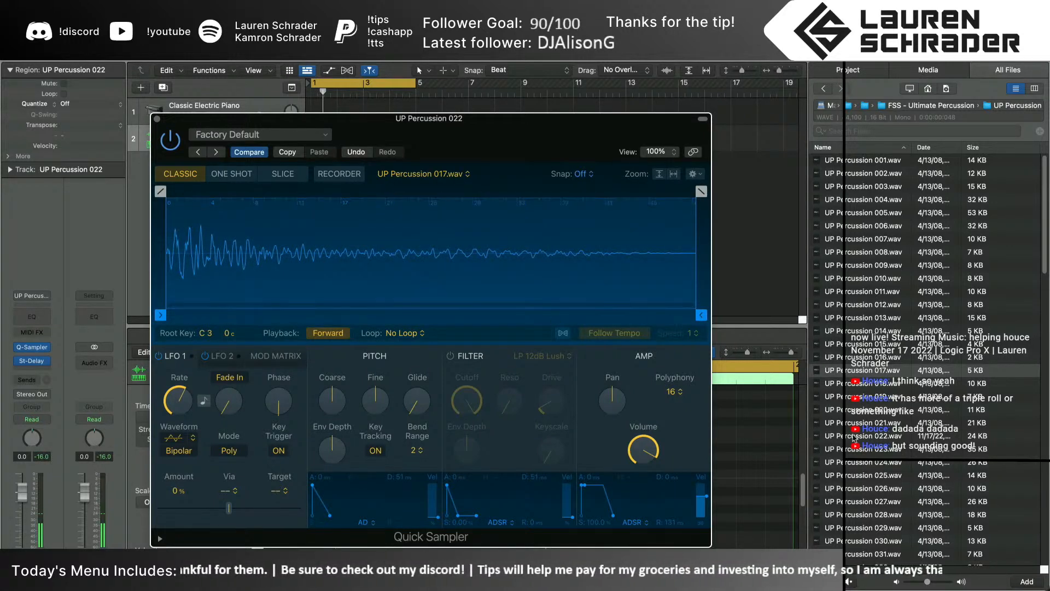
pyautogui.click(862, 369)
pyautogui.click(870, 426)
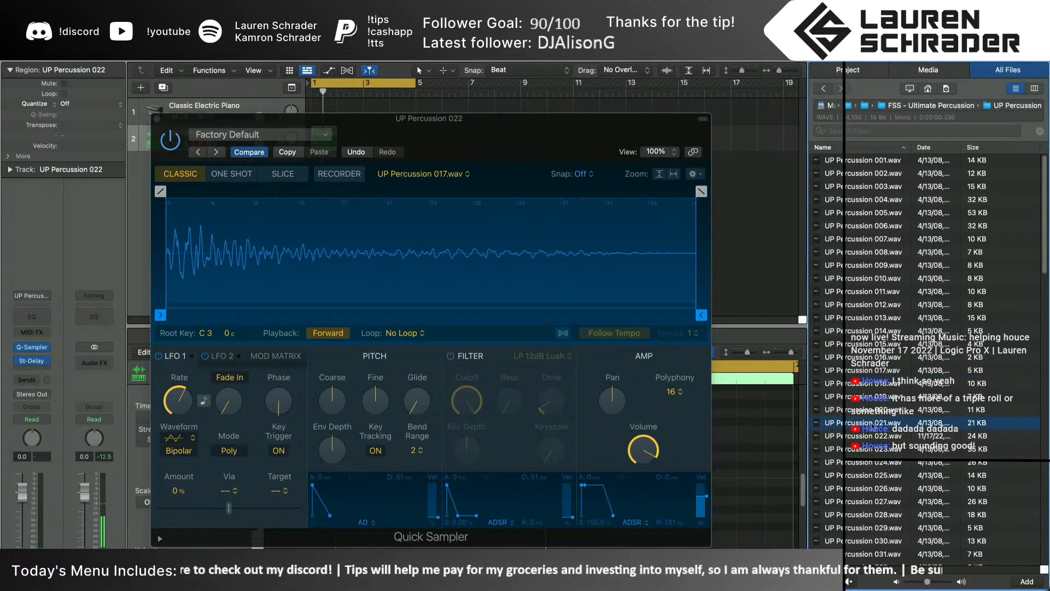
pyautogui.moveTo(871, 423); pyautogui.dragTo(434, 300)
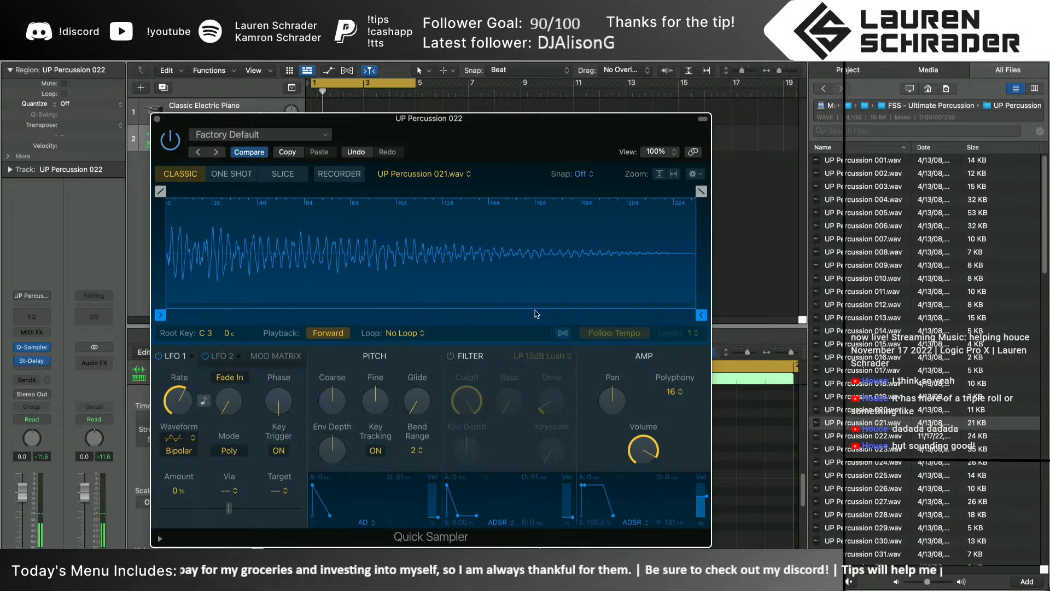
# Audition UP Percussion 022.wav through UP Percussion 026.wav, return to the FSS - Ultimate Percussion folder and close Quick Sampler
pyautogui.click(894, 440)
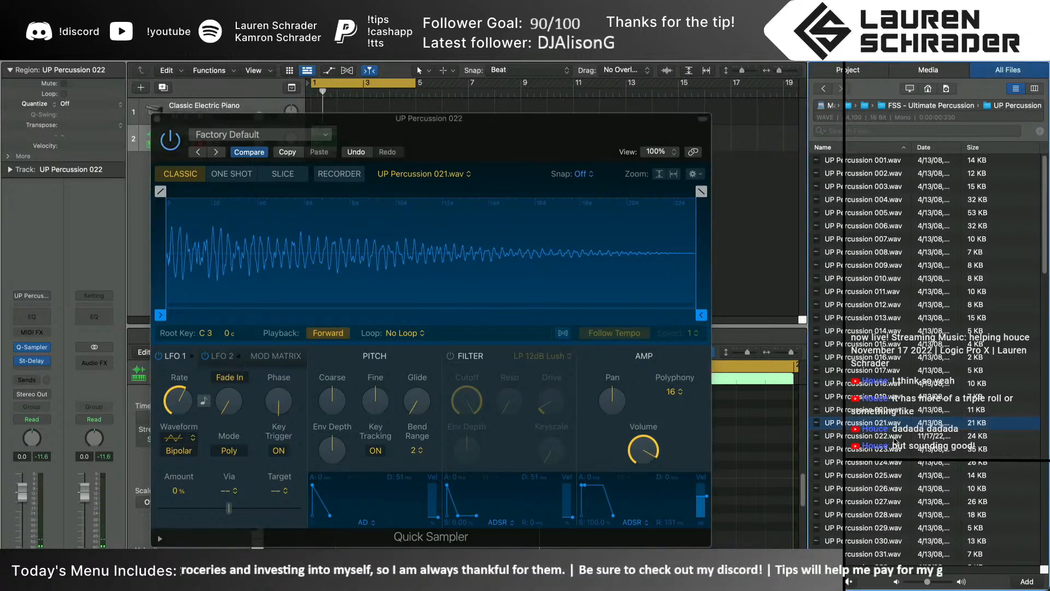
pyautogui.click(894, 438)
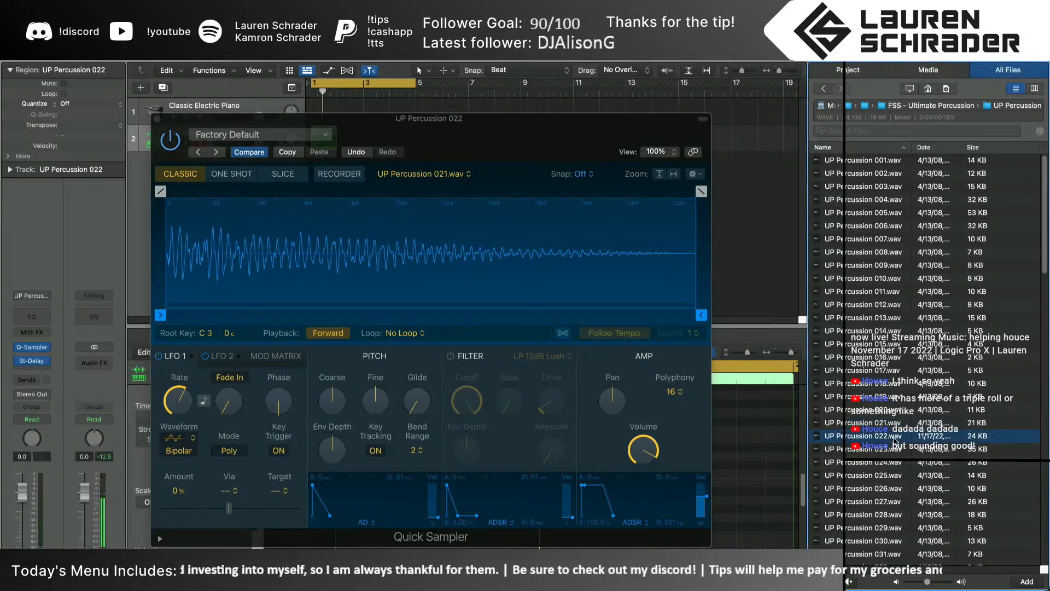
pyautogui.press('Down')
pyautogui.press('Down')
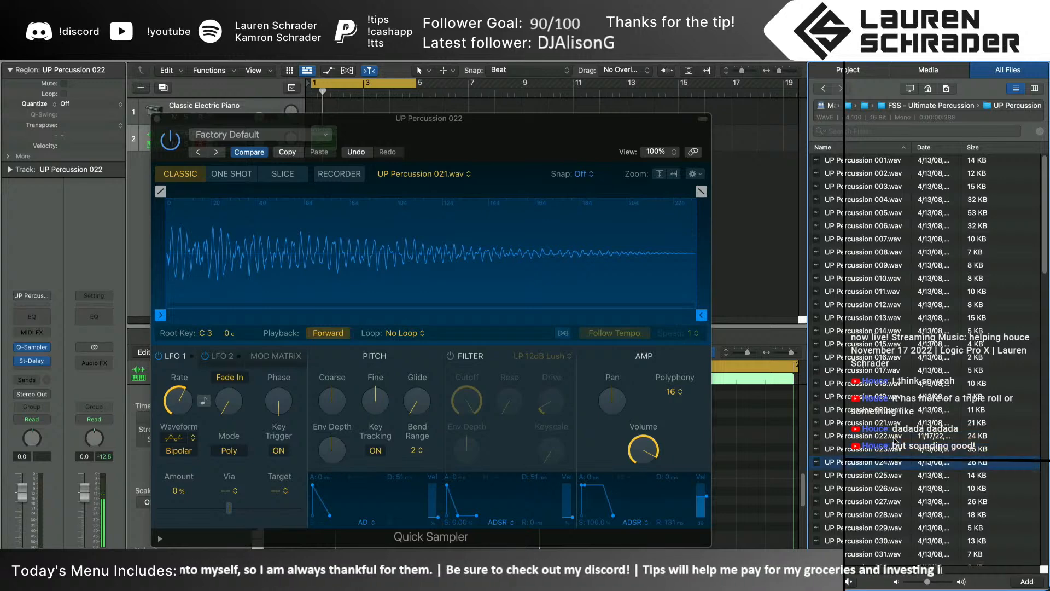
pyautogui.press('Down')
pyautogui.press('Down')
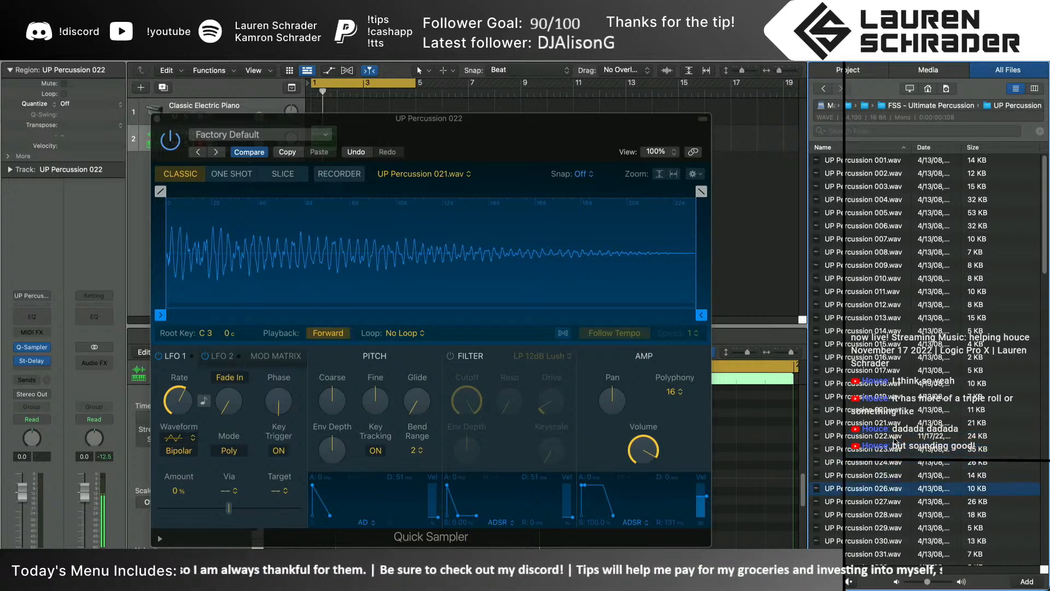
pyautogui.click(928, 105)
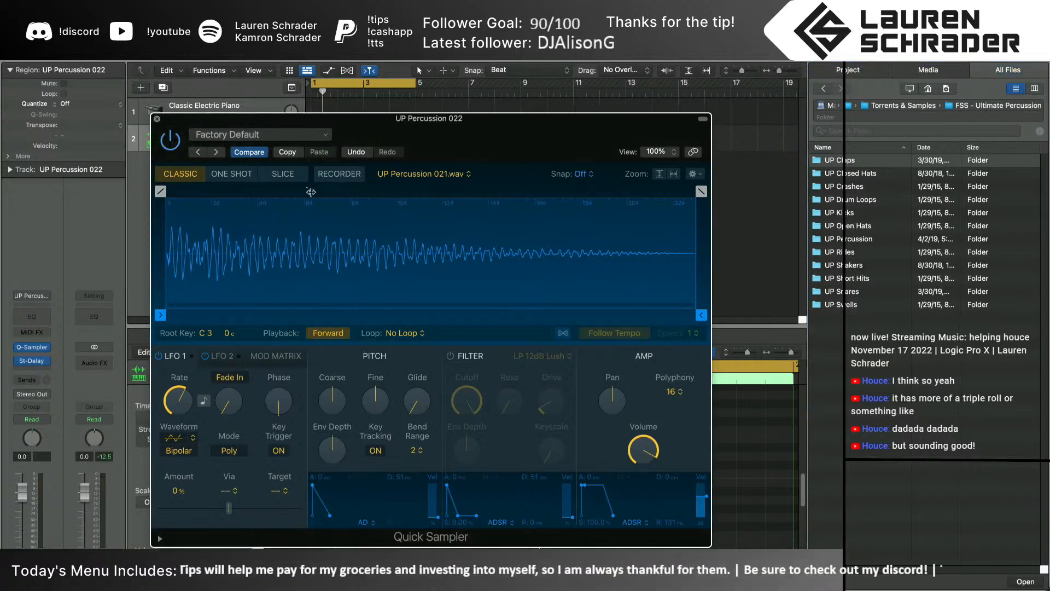
pyautogui.click(157, 119)
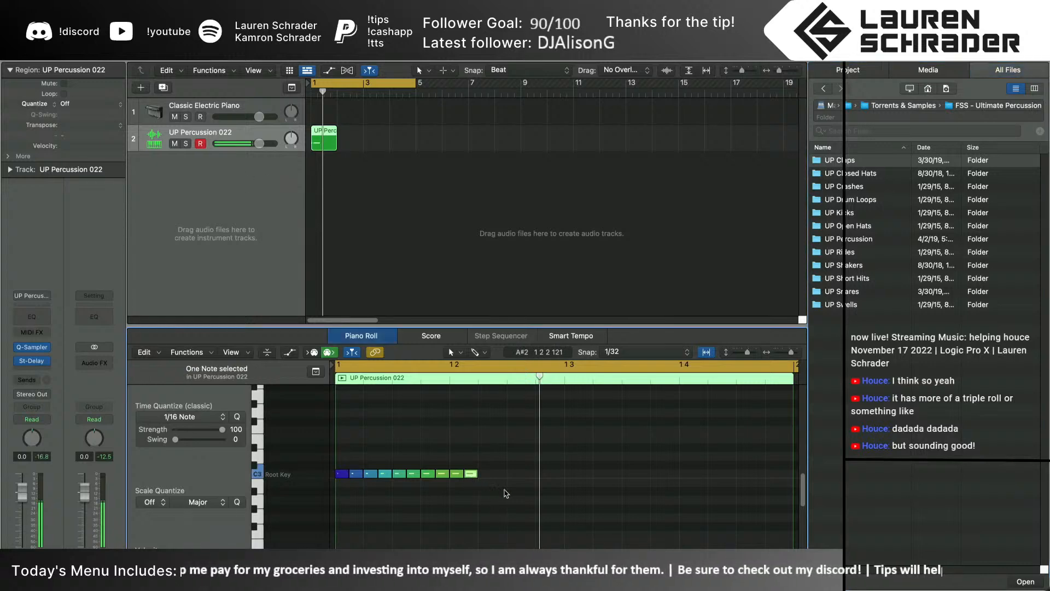
# Create a new project containing one software instrument track
pyautogui.click(629, 353)
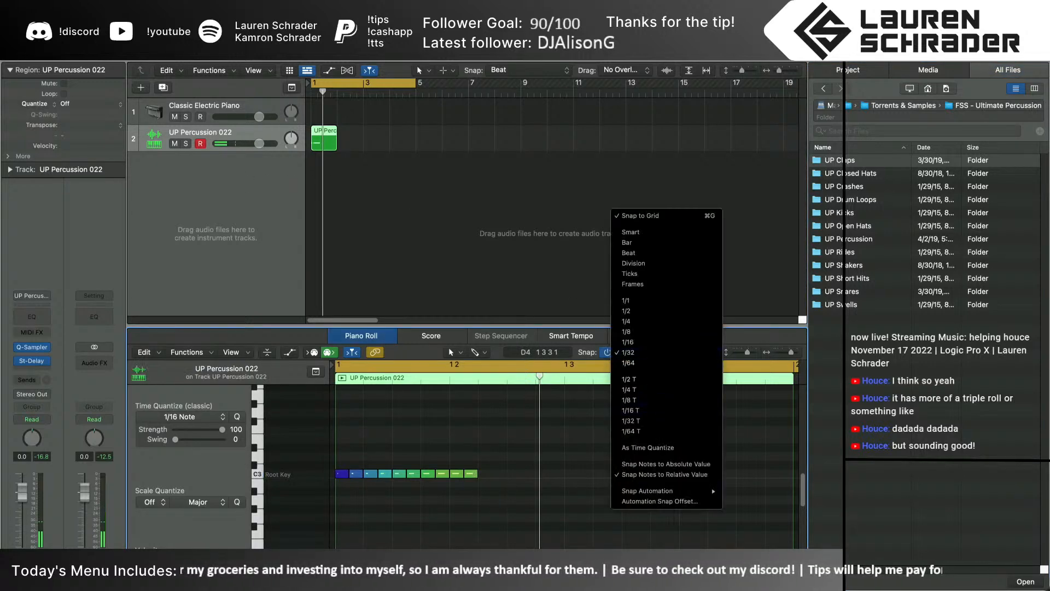
pyautogui.click(84, 7)
pyautogui.click(83, 7)
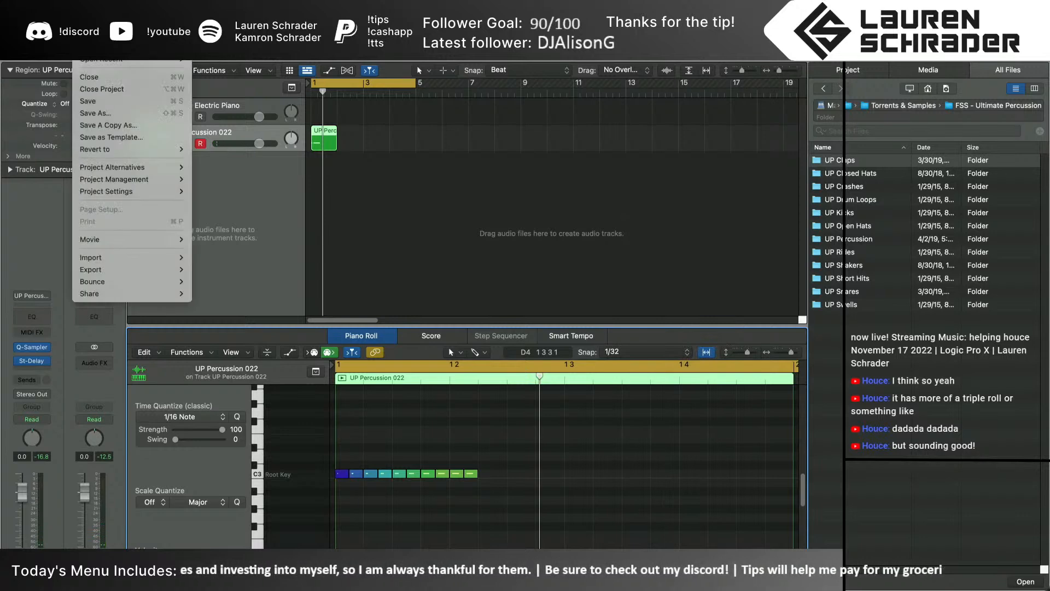
pyautogui.click(88, 22)
pyautogui.click(511, 236)
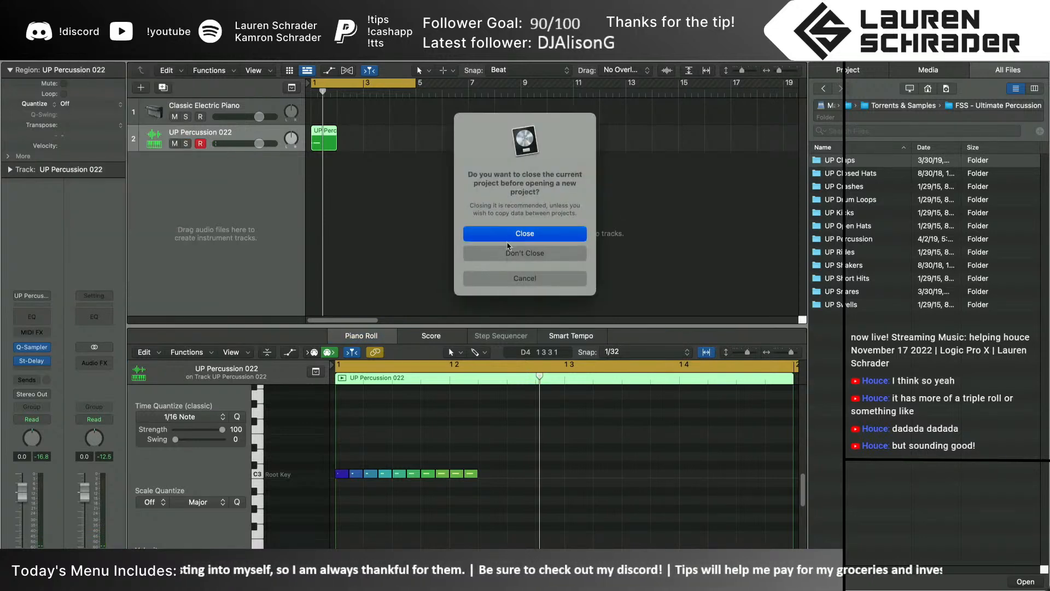
pyautogui.click(522, 248)
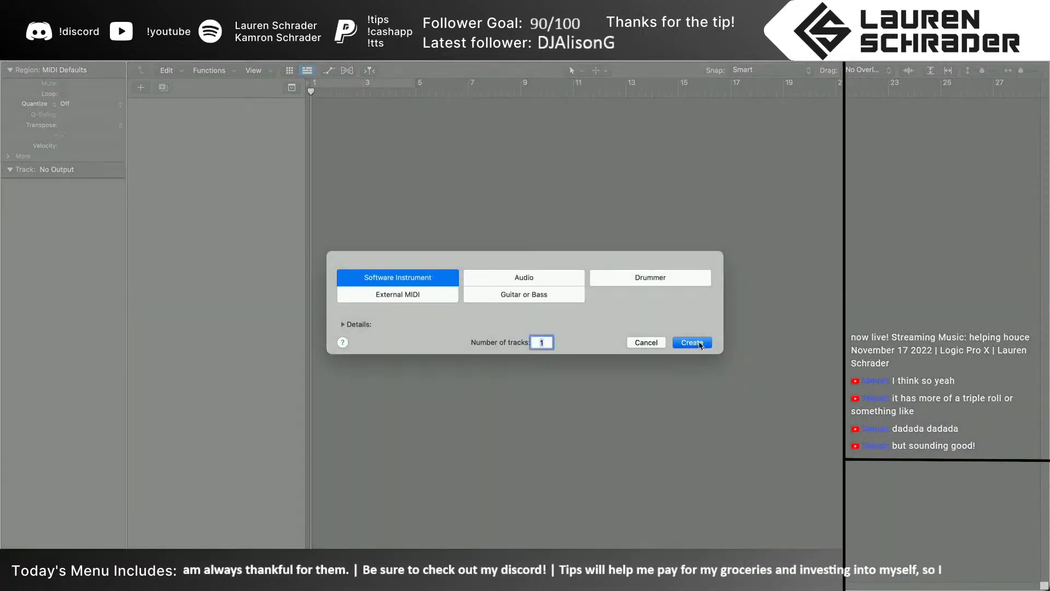
pyautogui.click(693, 343)
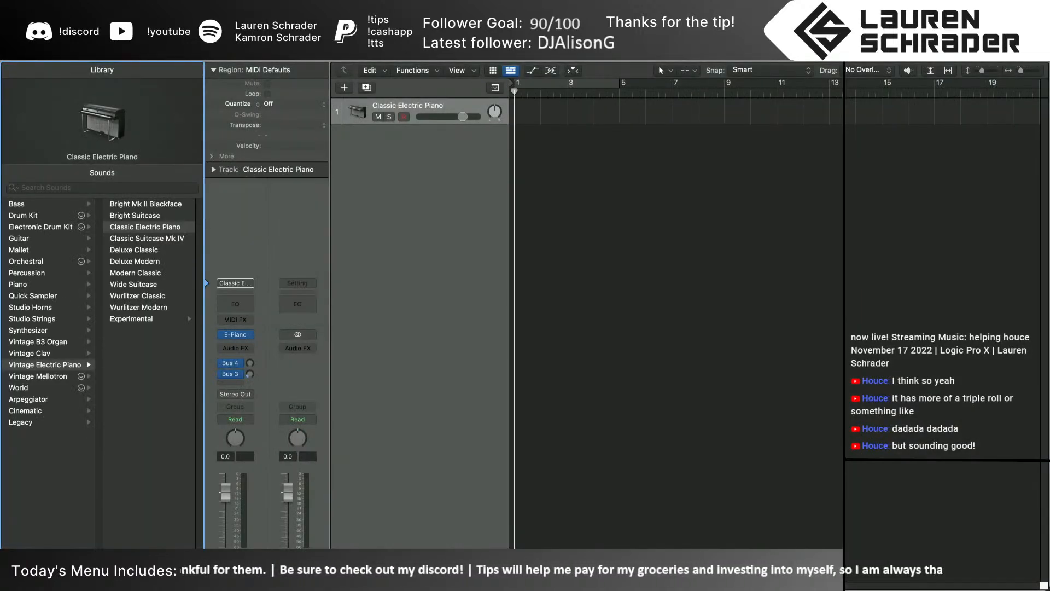
pyautogui.click(84, 6)
pyautogui.moveTo(132, 64)
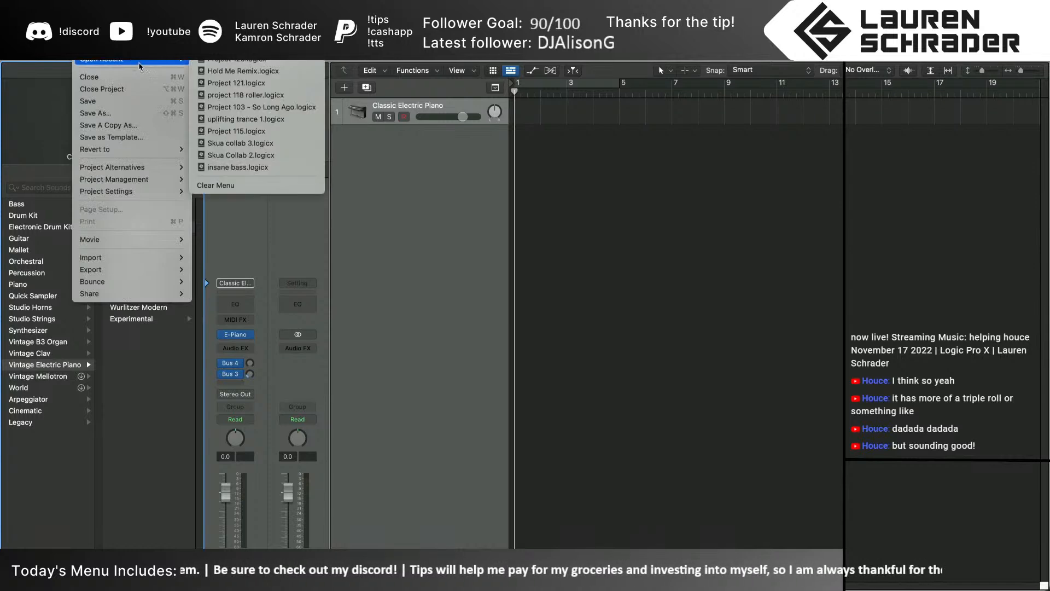
pyautogui.click(809, 279)
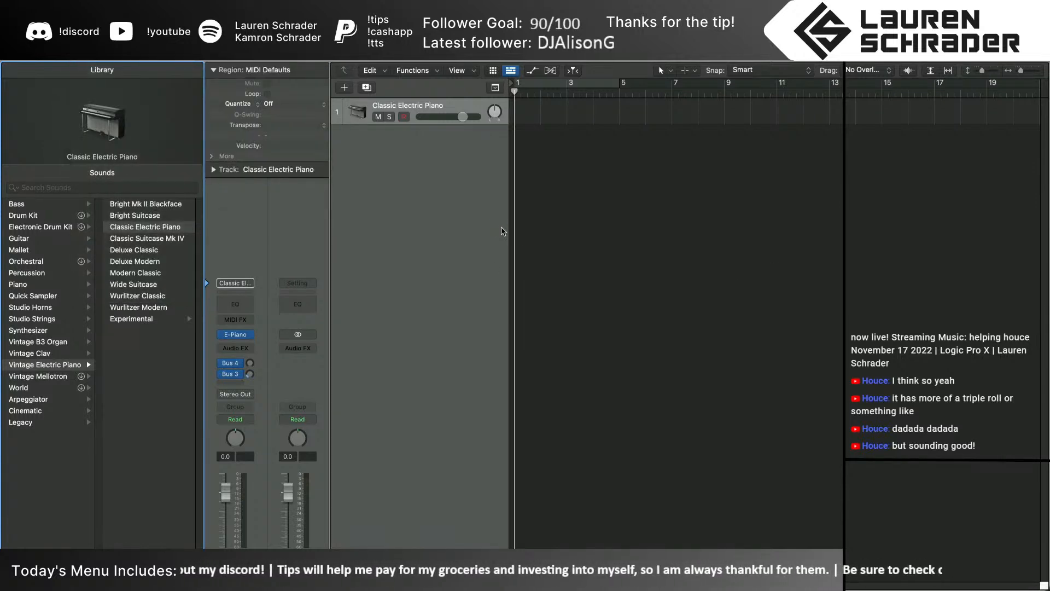
# Open the existing project uplifting trance 1.logicx from the Logic folder, closing the current project
pyautogui.press('super+o')
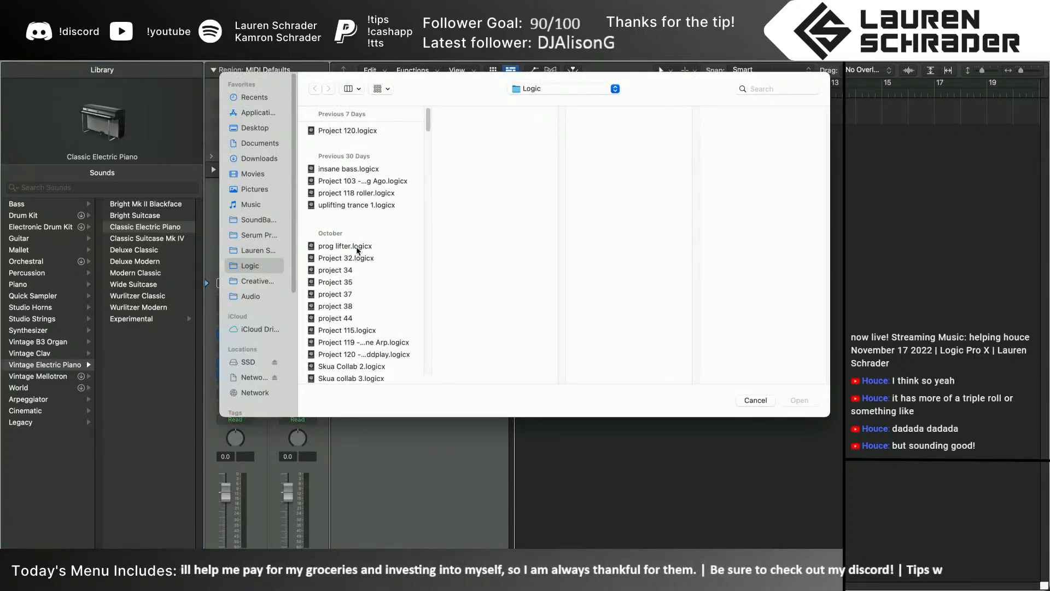
pyautogui.click(357, 247)
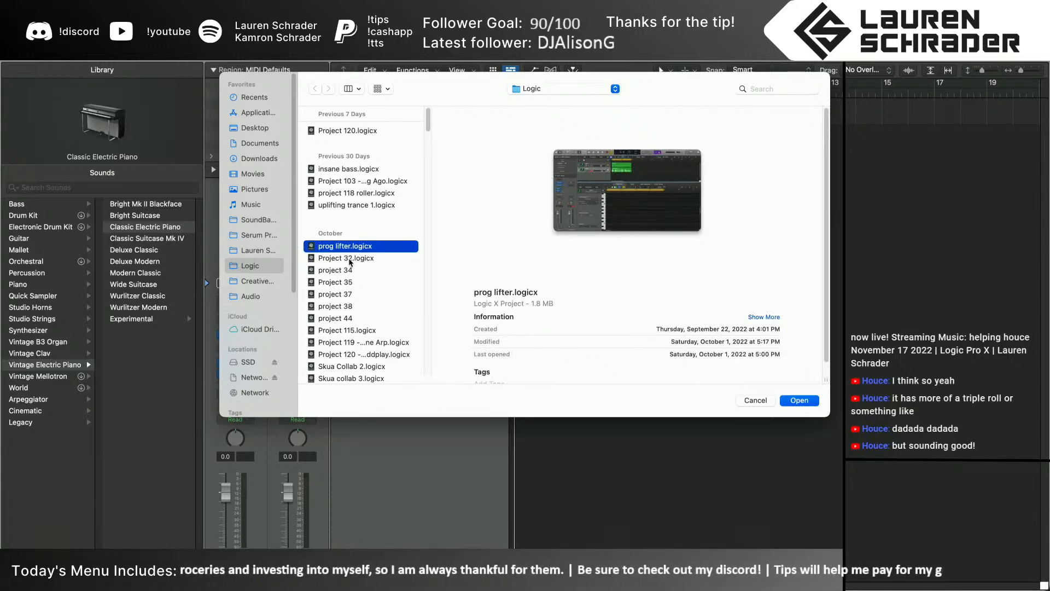
pyautogui.click(347, 207)
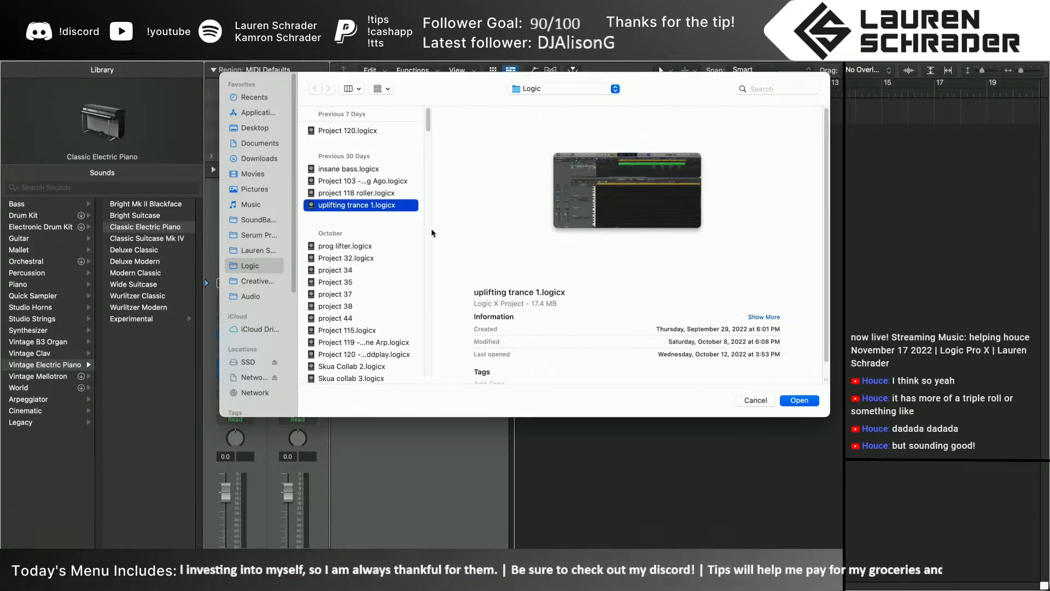
pyautogui.click(783, 401)
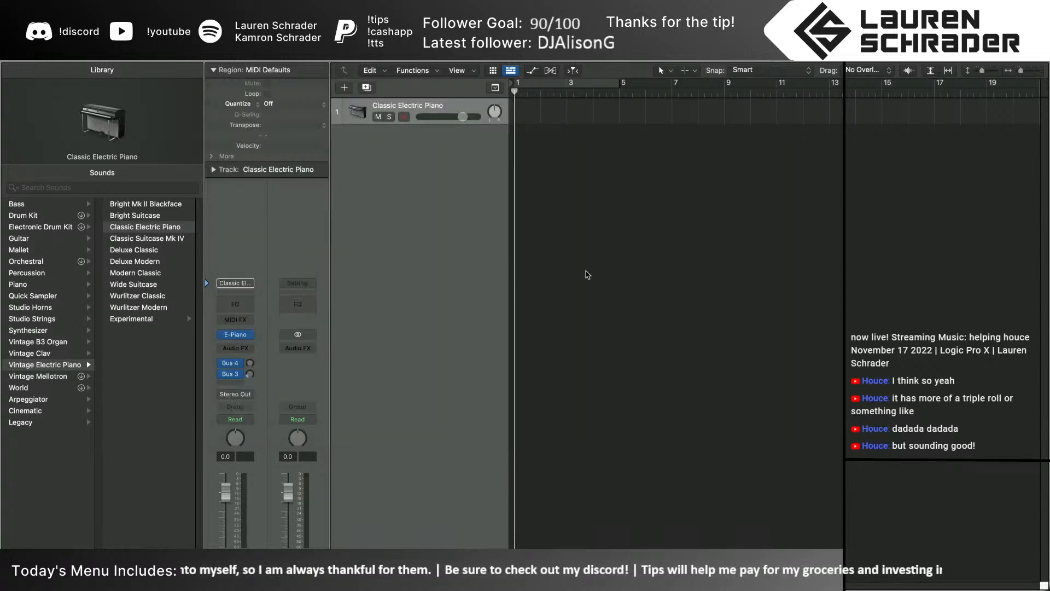
pyautogui.click(508, 236)
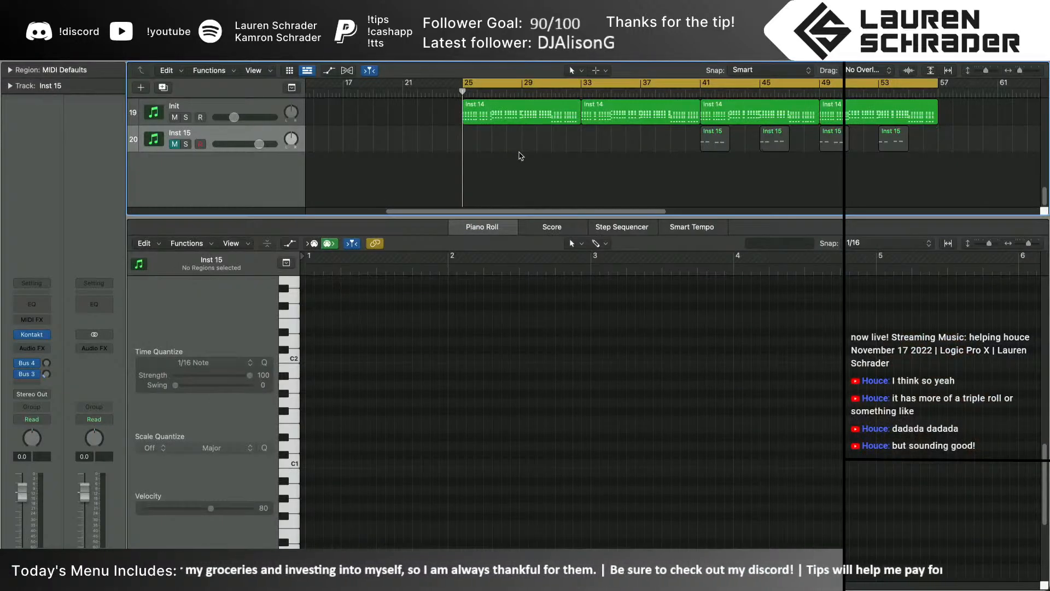
# Play the arrangement from bar 25 with the Piano Roll hidden and slightly raise the volume of the Inst 13 track
pyautogui.press('space')
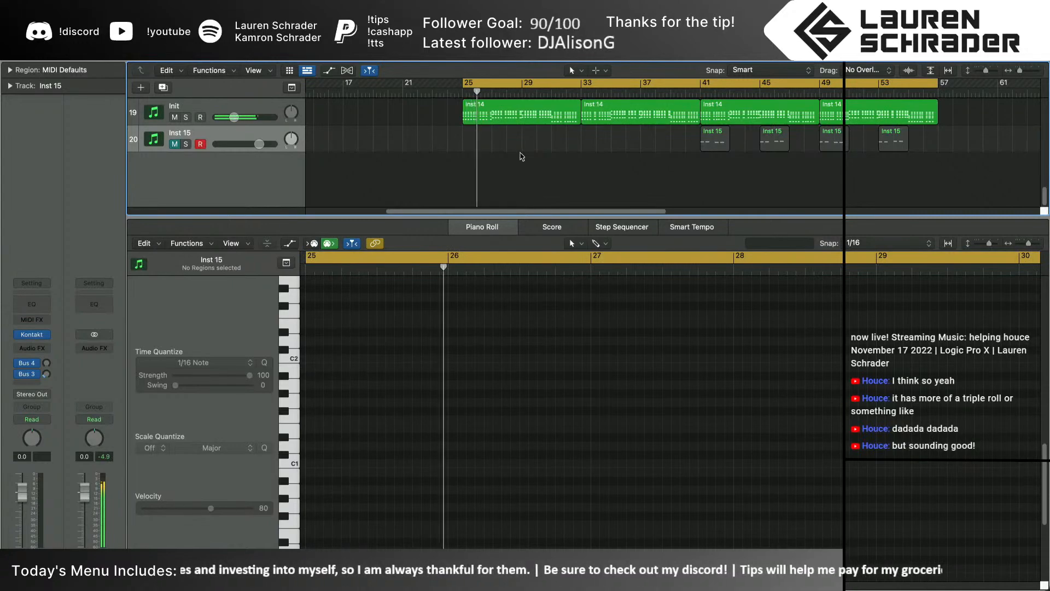
pyautogui.scroll(10, 521, 156)
pyautogui.press('e')
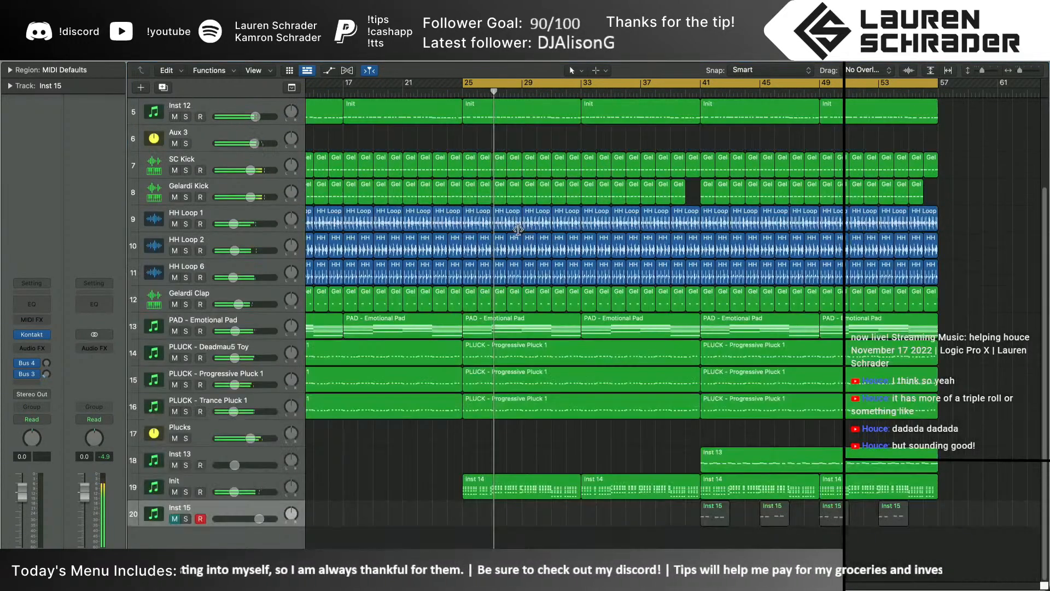
pyautogui.scroll(3, 519, 229)
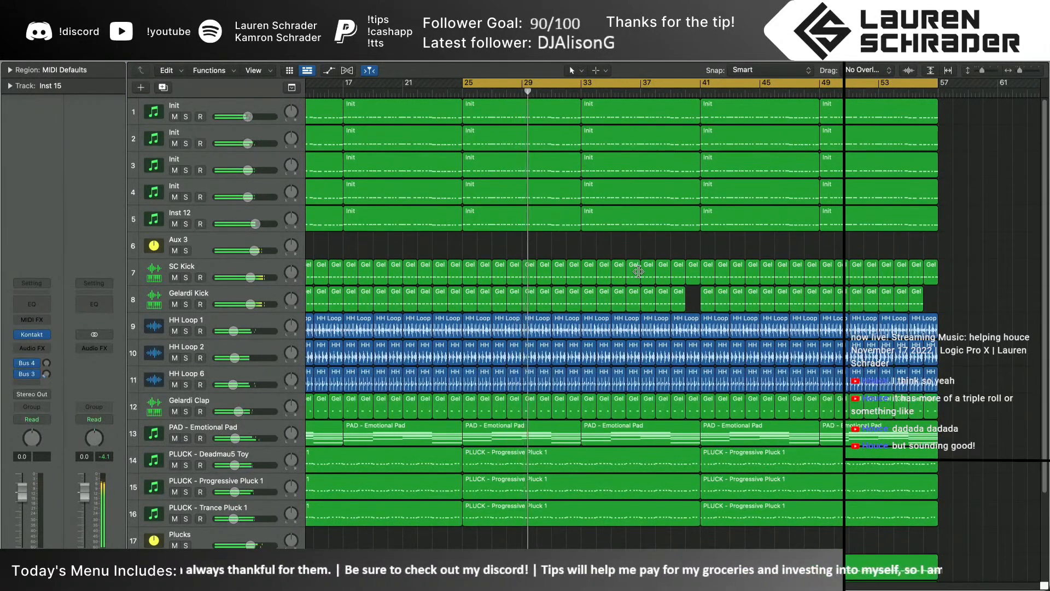
pyautogui.scroll(-3, 839, 340)
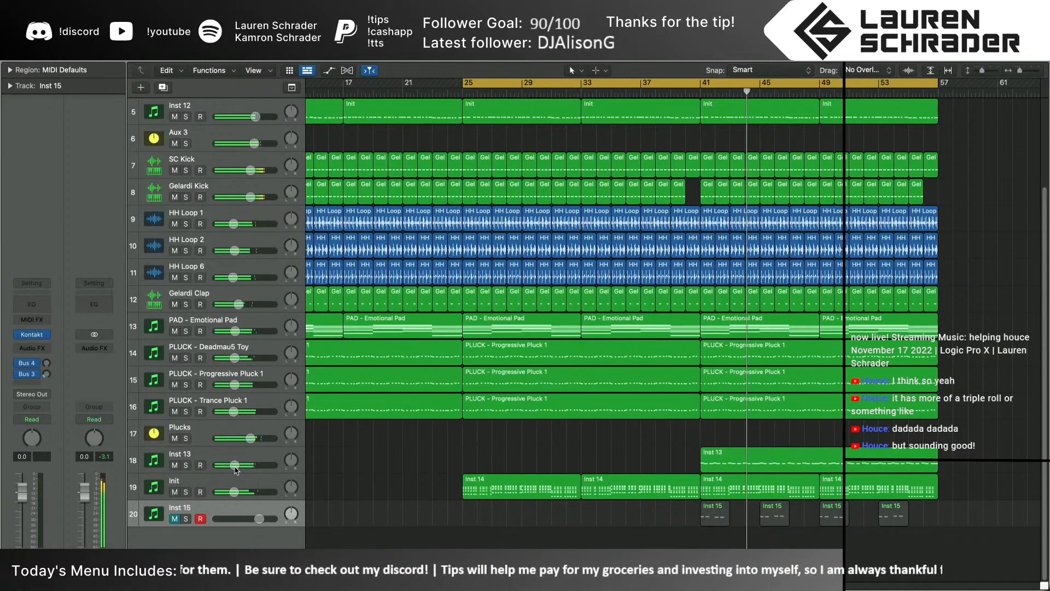
pyautogui.moveTo(235, 465); pyautogui.dragTo(238, 465)
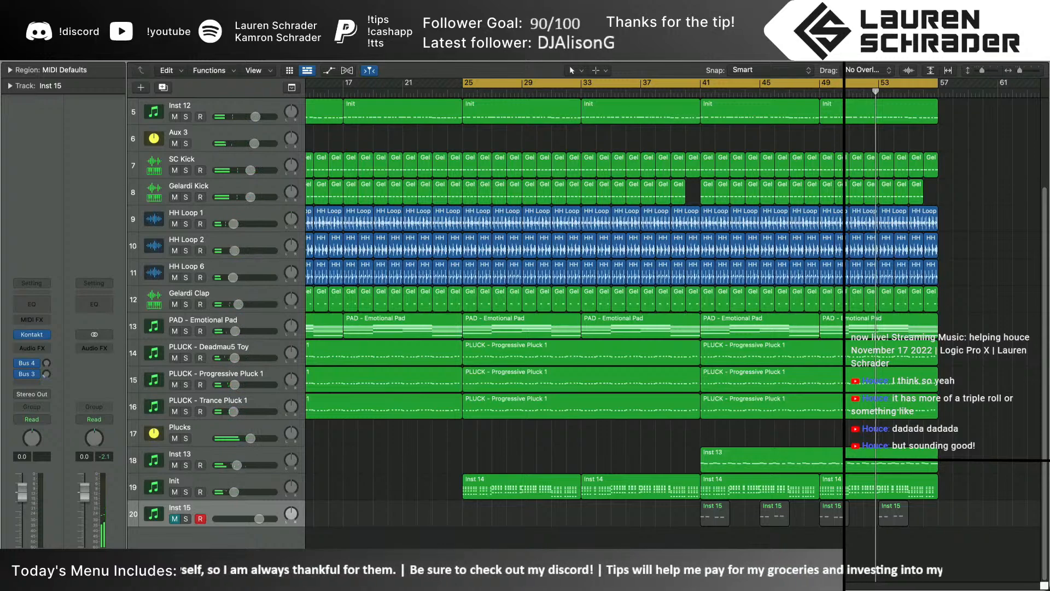
# Browse the saved projects in the Logic folder, previewing Project 113, Project 116, Project 117 and Welcome master attempt 1
pyautogui.click(84, 6)
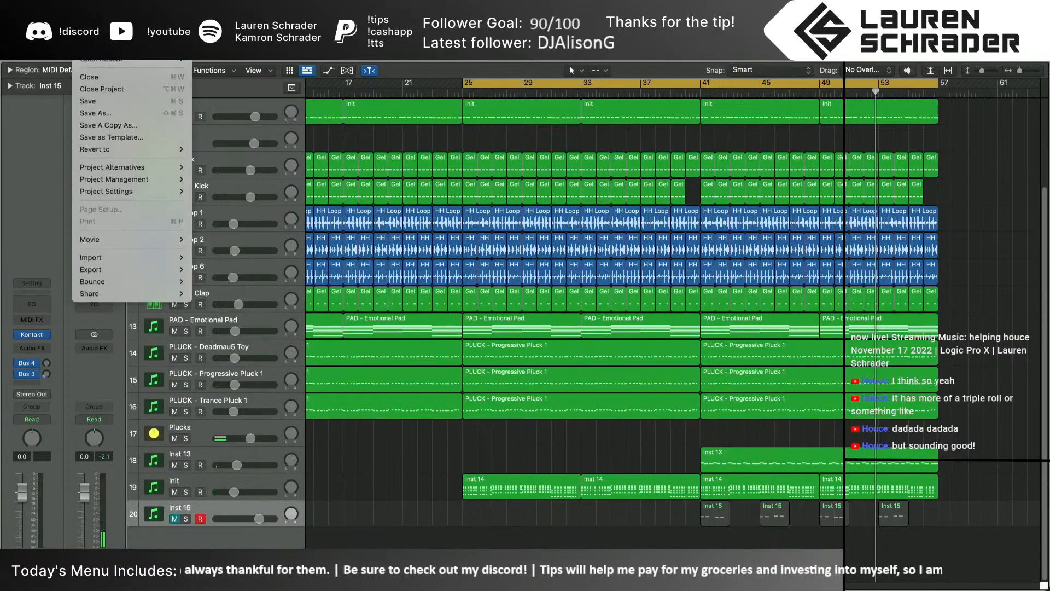
pyautogui.click(648, 299)
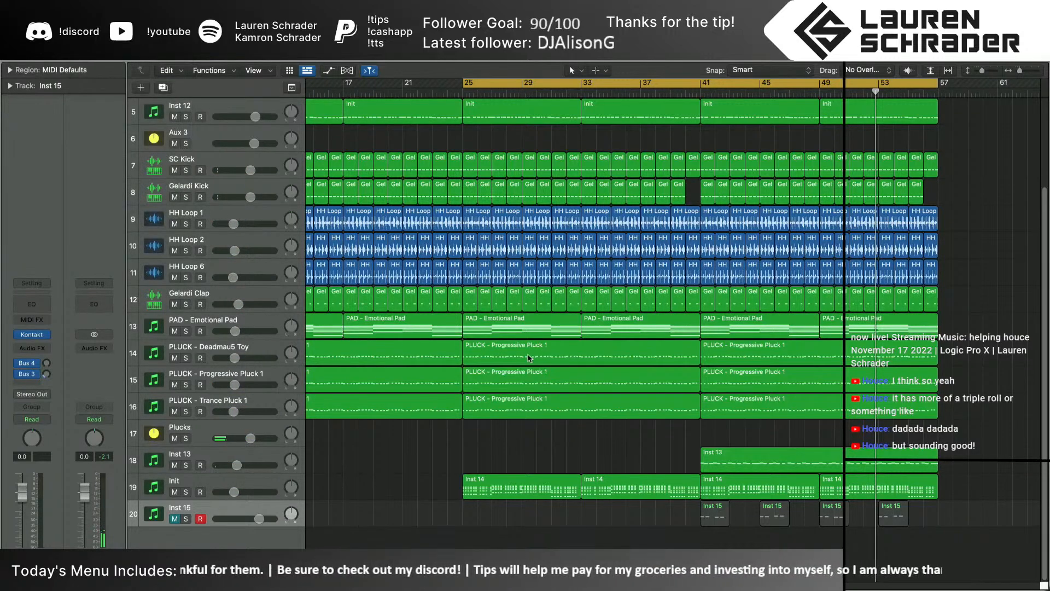
pyautogui.scroll(-2, 379, 293)
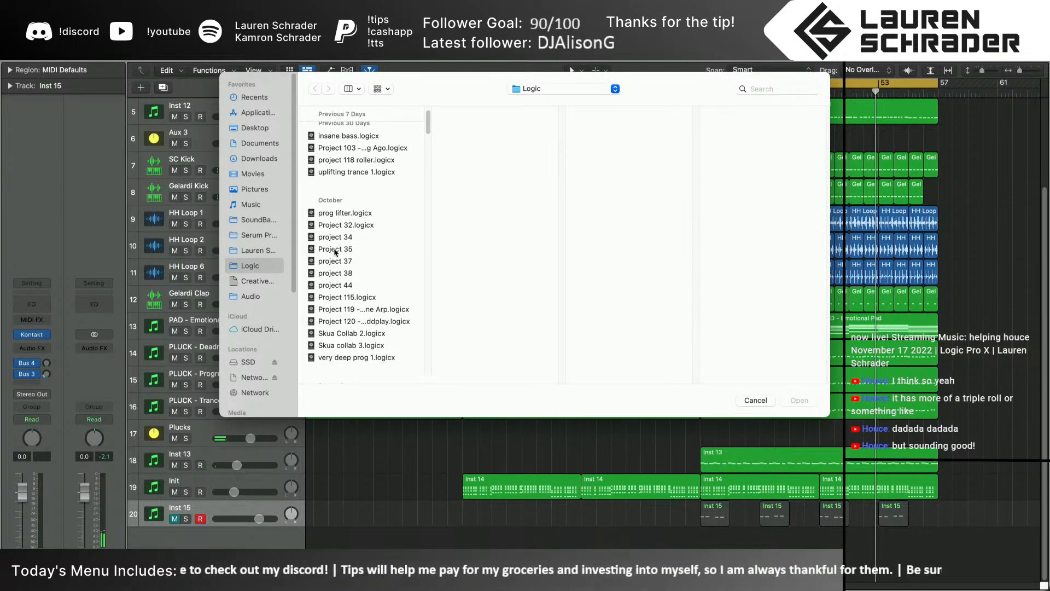
pyautogui.scroll(2, 350, 236)
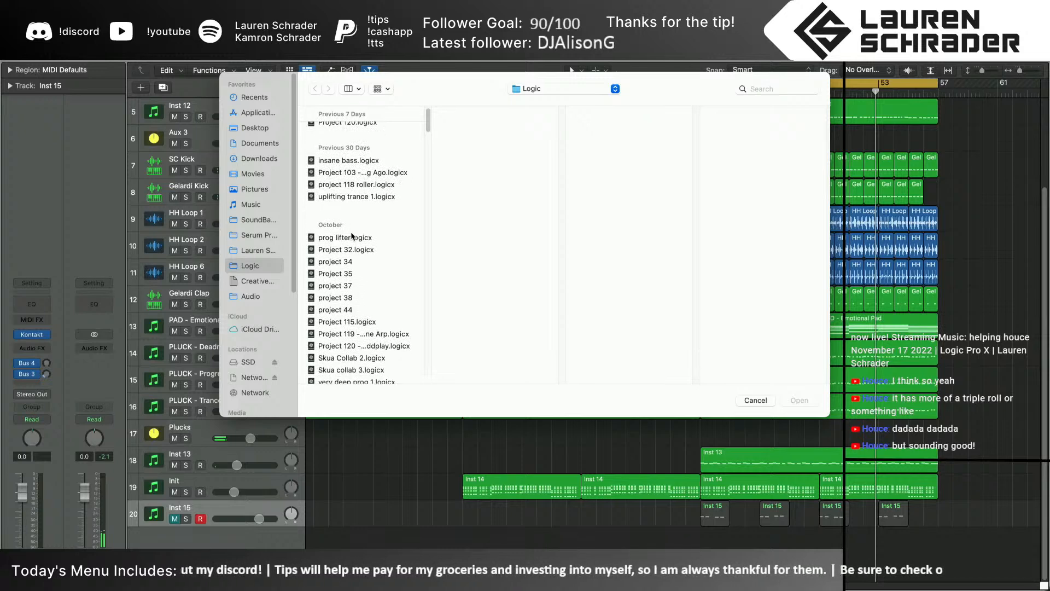
pyautogui.scroll(-5, 367, 219)
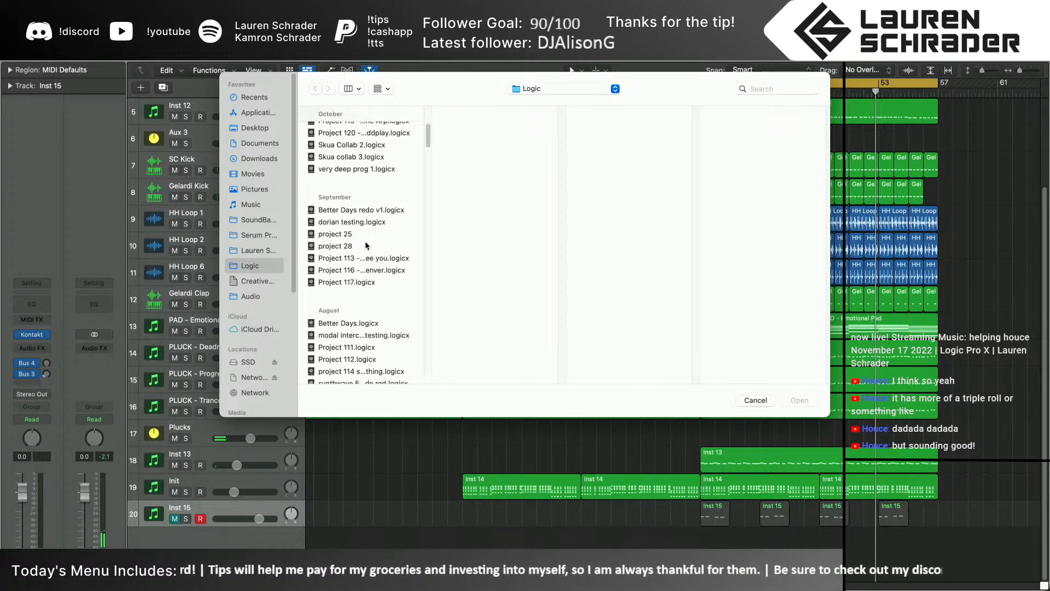
pyautogui.scroll(-2, 357, 263)
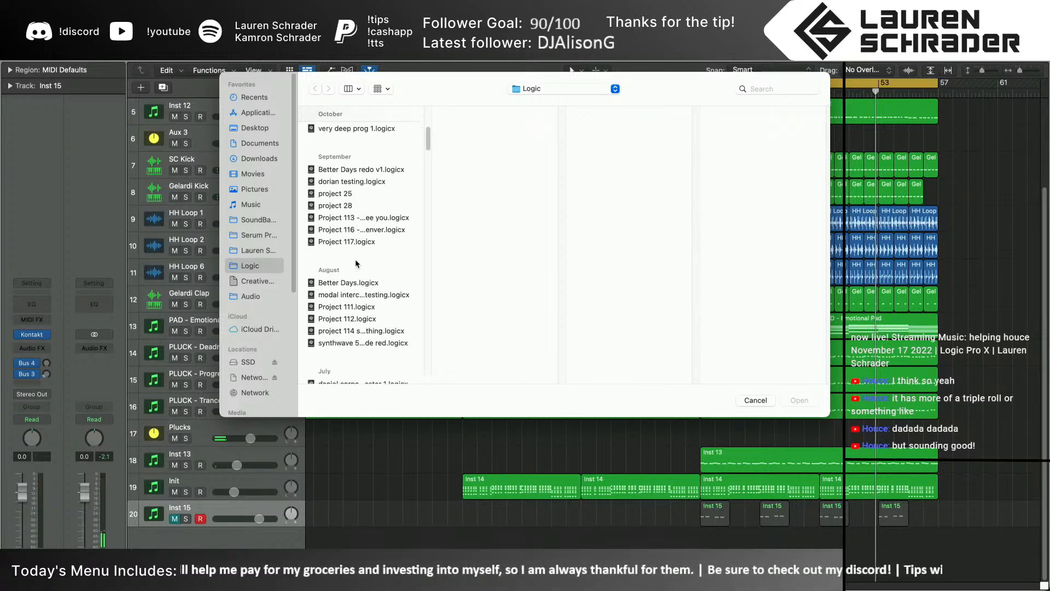
pyautogui.click(349, 219)
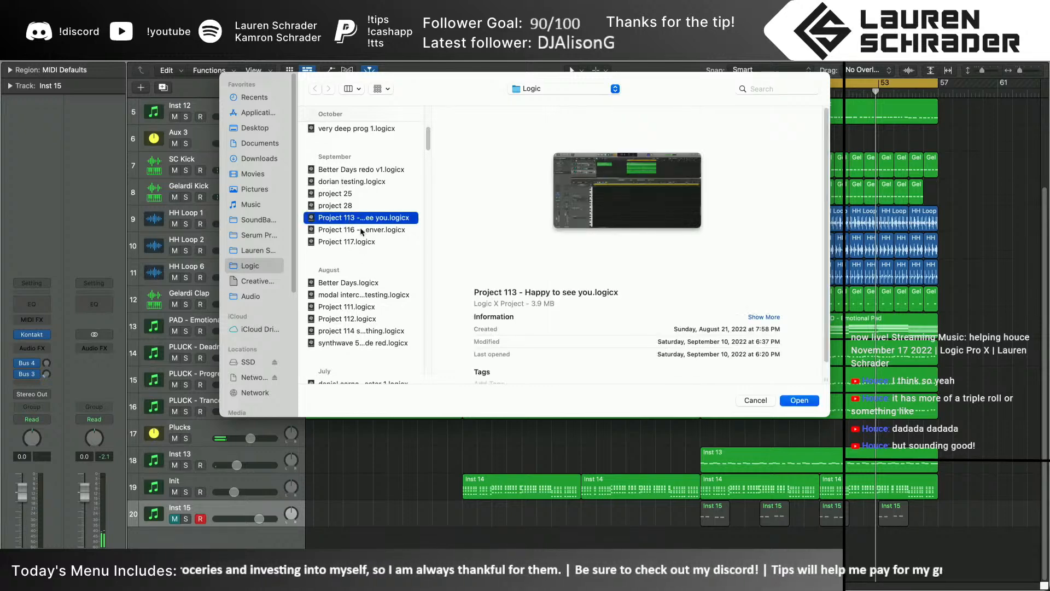
pyautogui.click(360, 230)
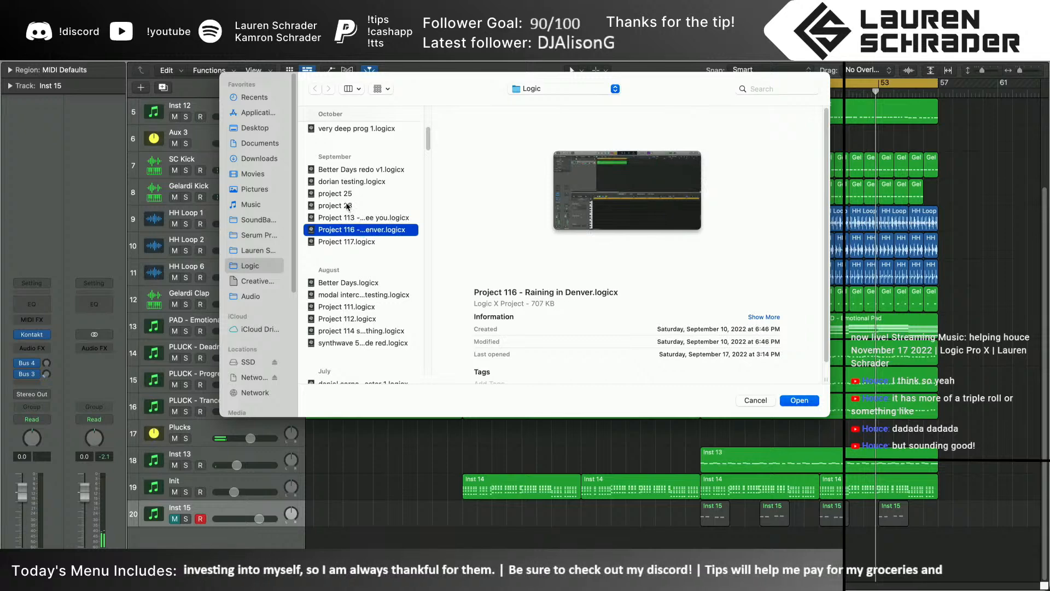
pyautogui.click(348, 206)
pyautogui.click(356, 239)
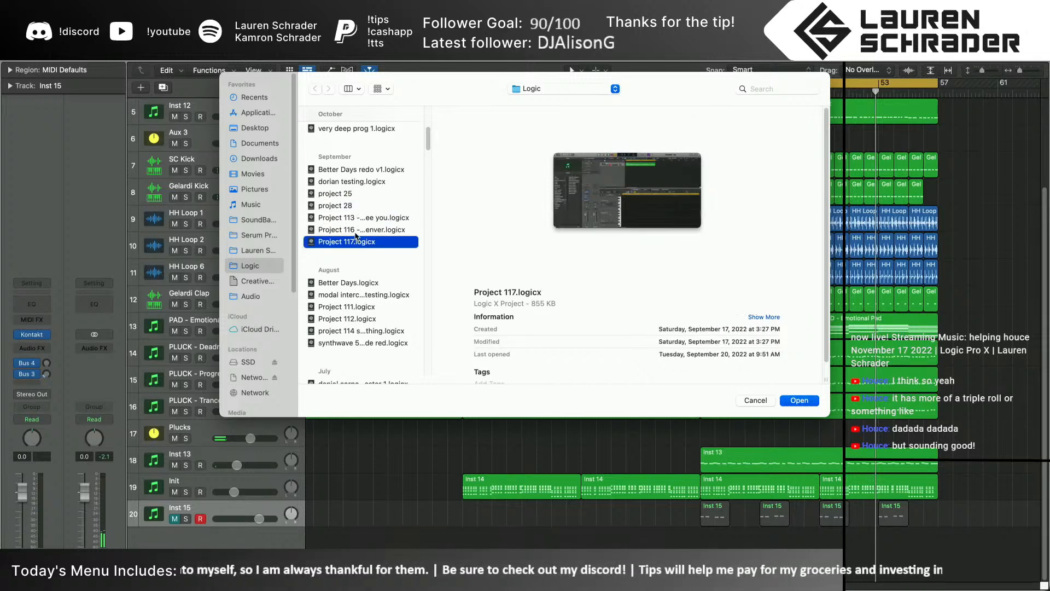
pyautogui.scroll(-2, 542, 277)
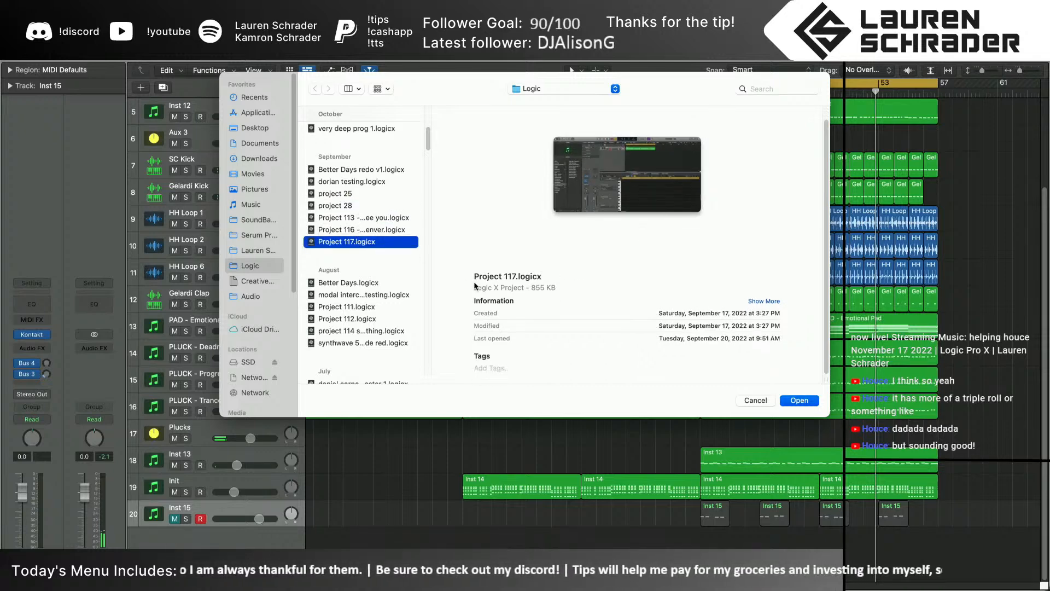
pyautogui.scroll(-5, 386, 243)
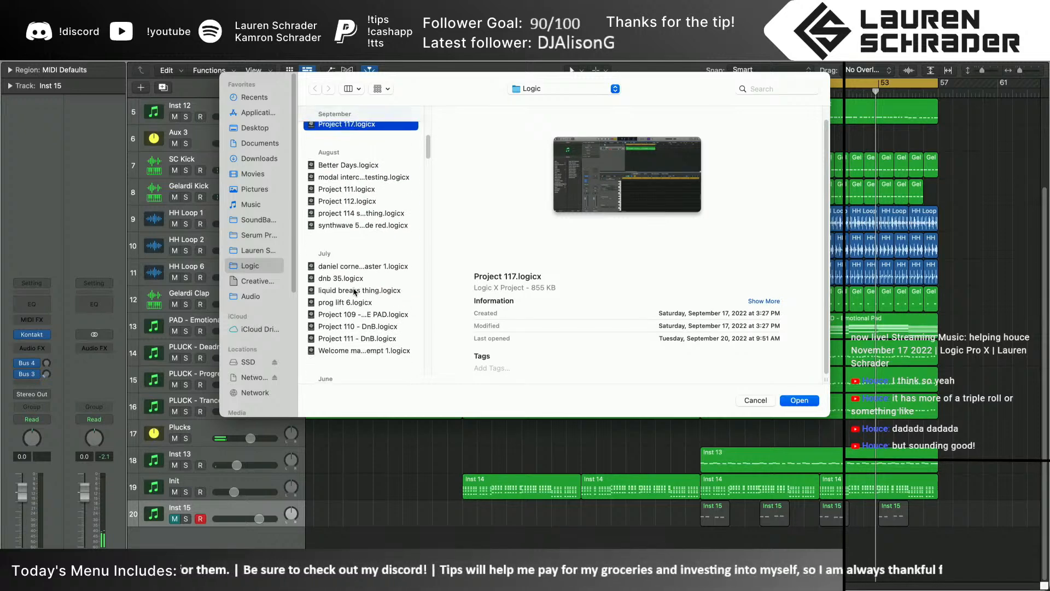
pyautogui.click(358, 350)
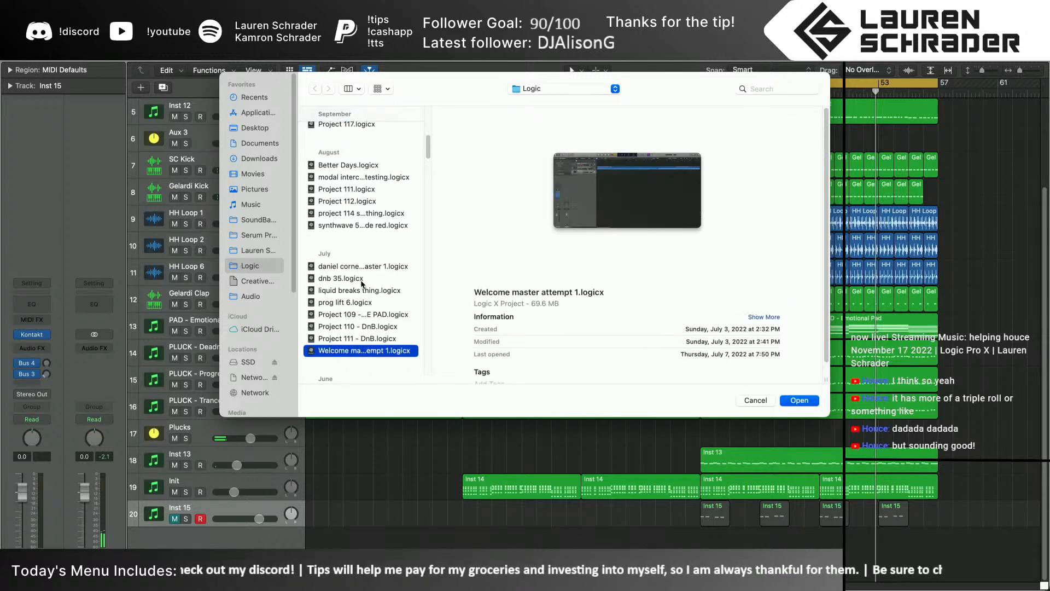
# Open the project uplifter 1 from the Logic folder, closing the current project, and play it back
pyautogui.scroll(-8, 378, 270)
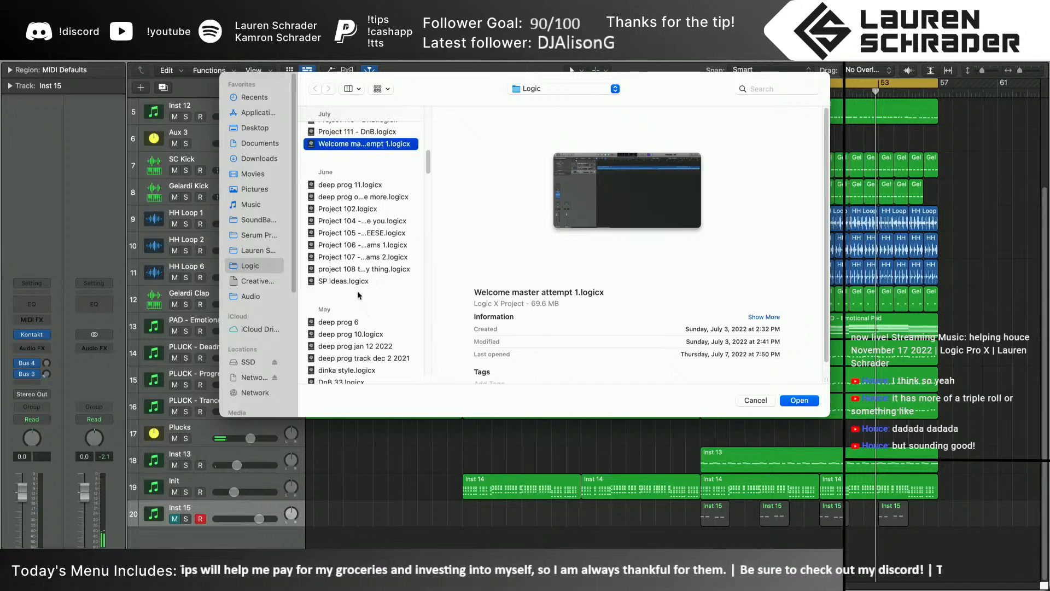
pyautogui.scroll(-3, 356, 291)
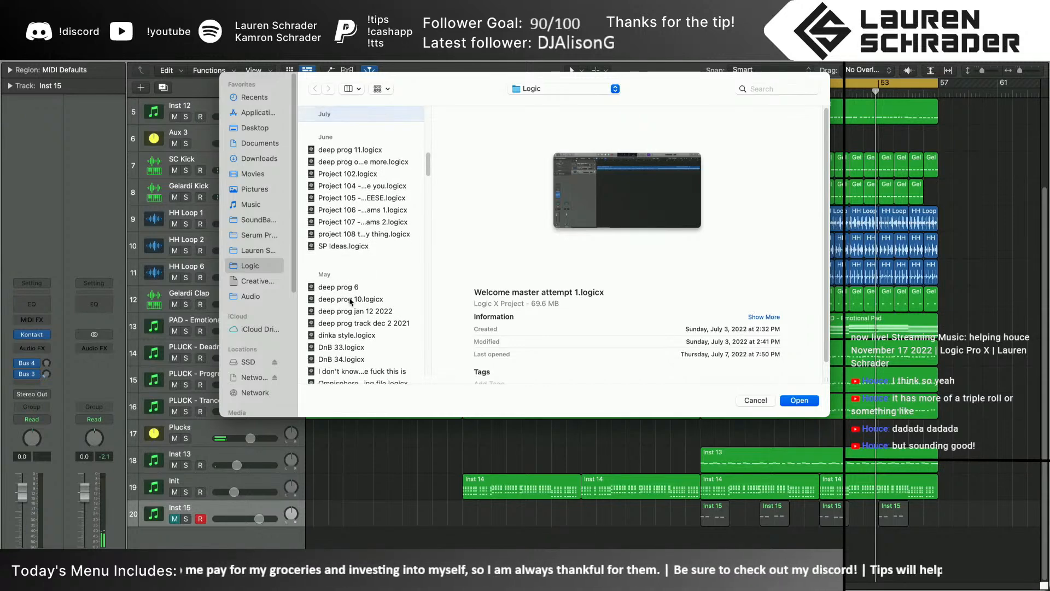
pyautogui.scroll(-8, 351, 300)
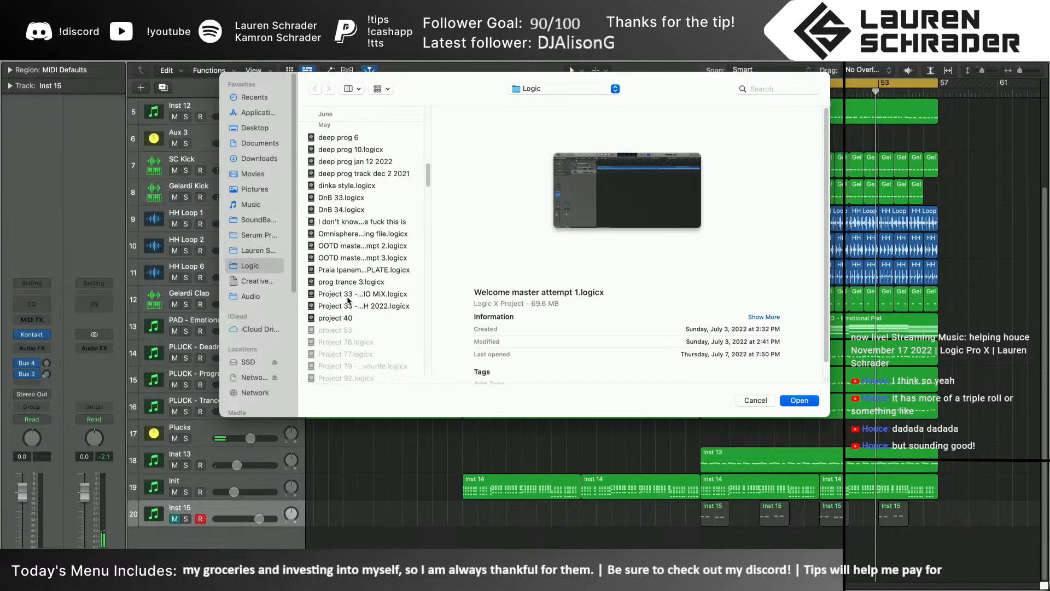
pyautogui.scroll(-8, 350, 295)
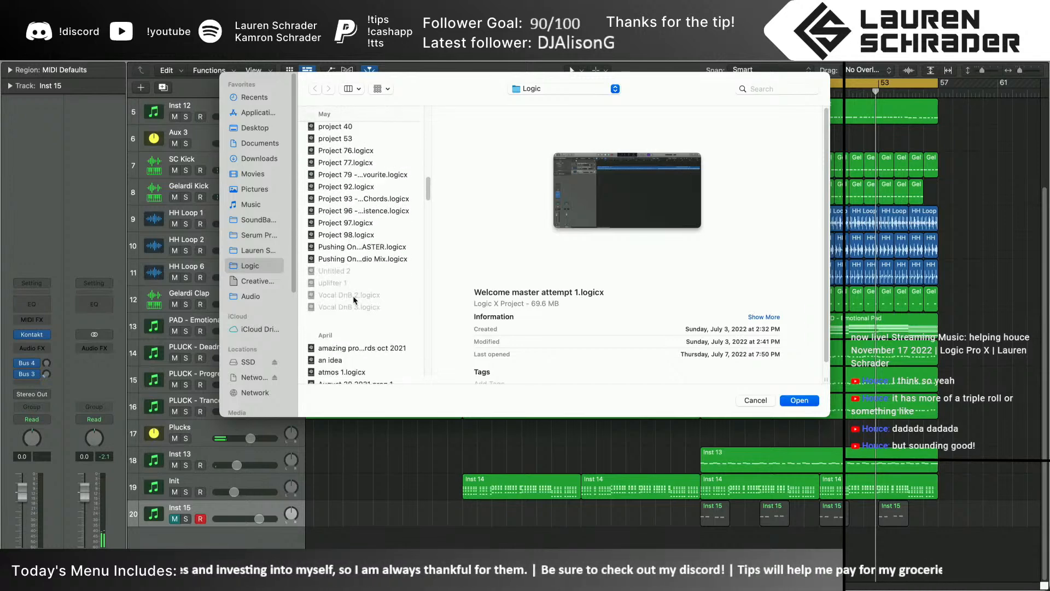
pyautogui.click(350, 283)
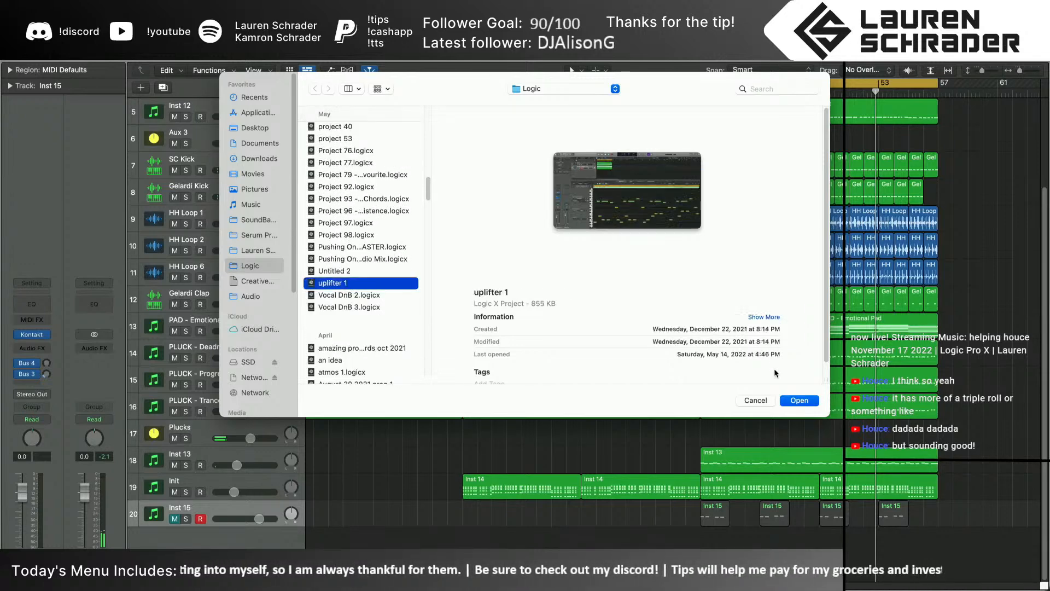
pyautogui.click(789, 401)
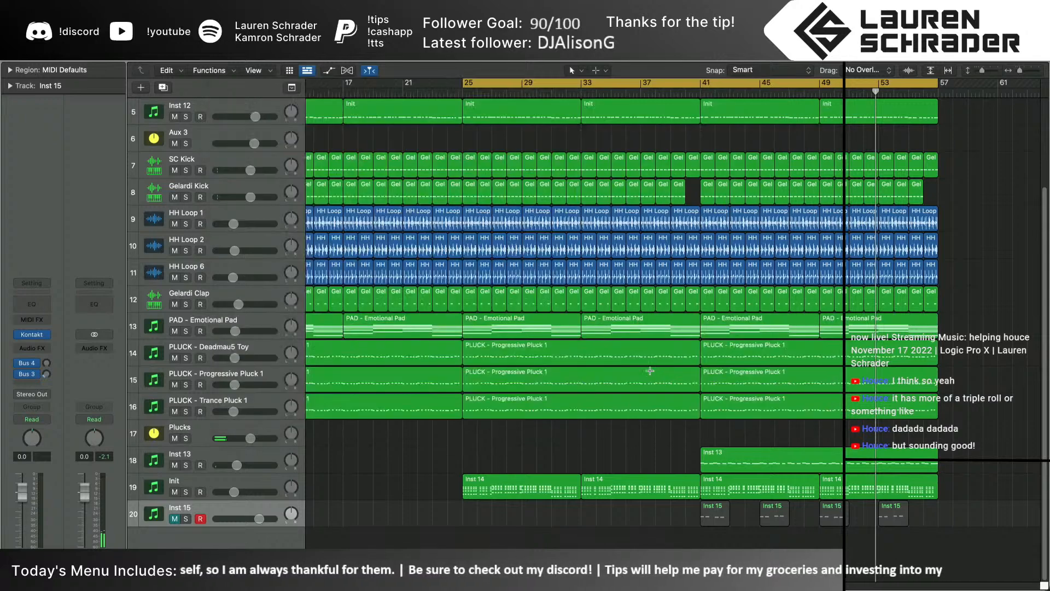
pyautogui.click(554, 234)
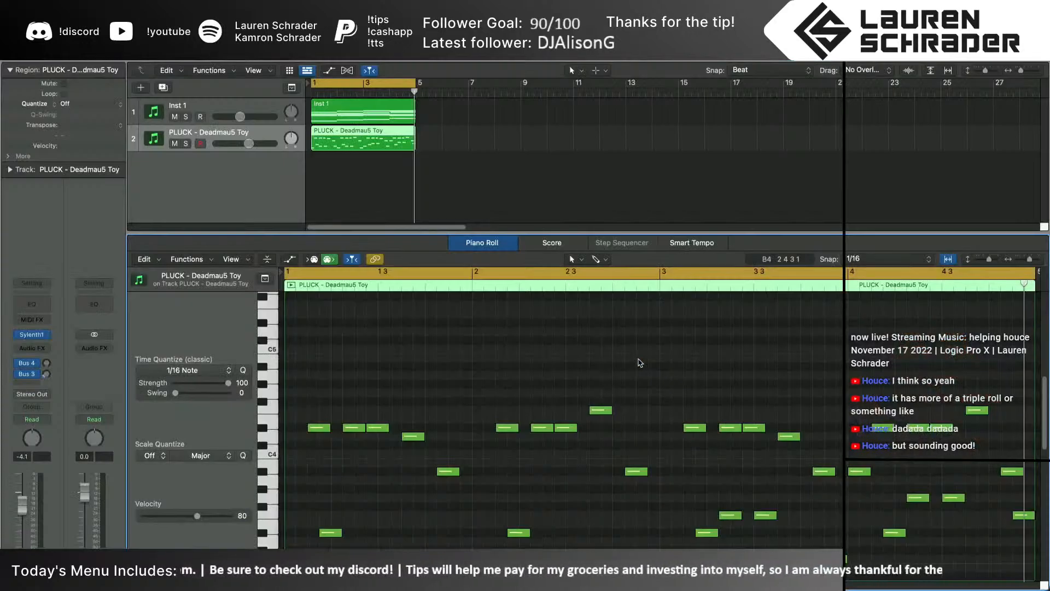
pyautogui.click(506, 198)
pyautogui.press('space')
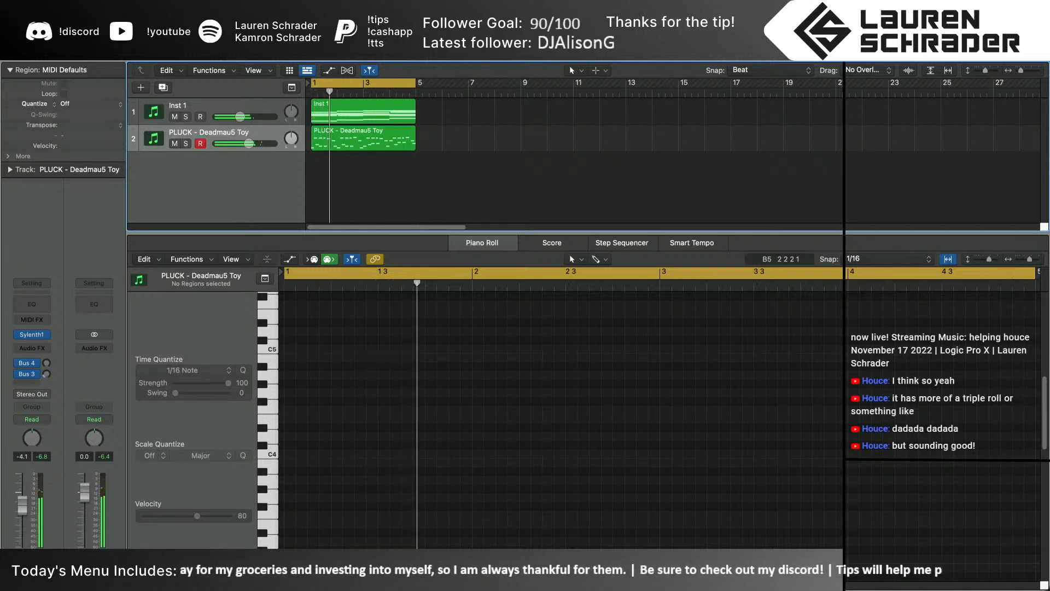
# Create a new project with one software instrument track, closing uplifter 1 without saving its changes
pyautogui.click(84, 6)
pyautogui.click(90, 23)
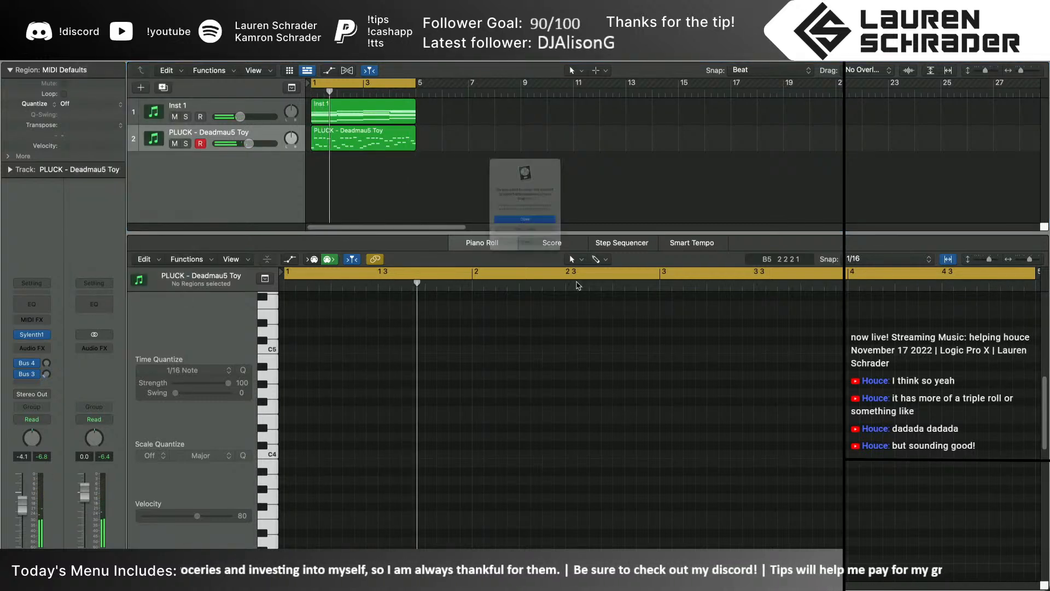
pyautogui.click(523, 234)
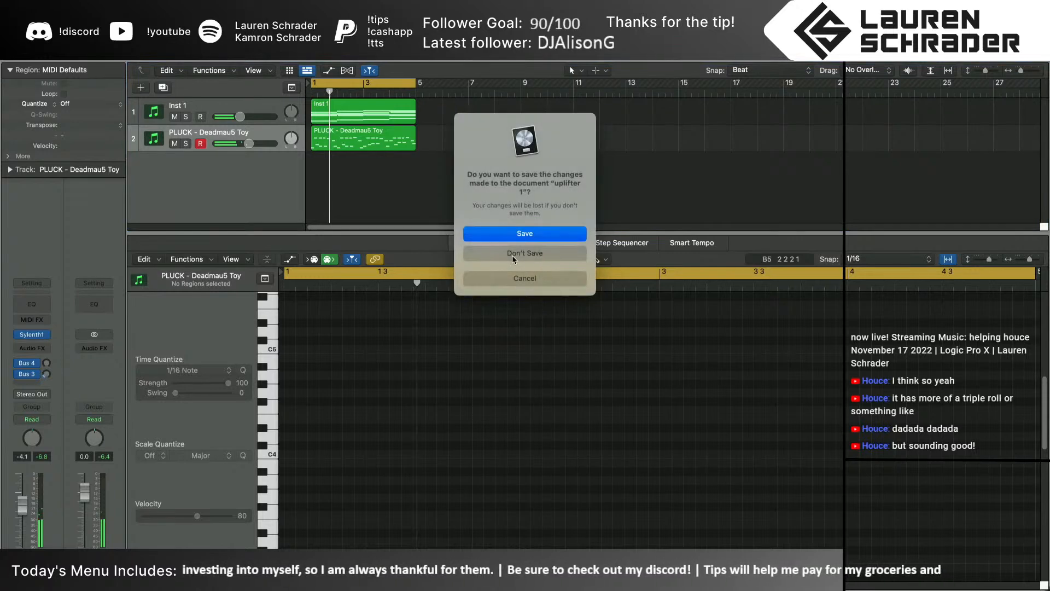
pyautogui.click(544, 254)
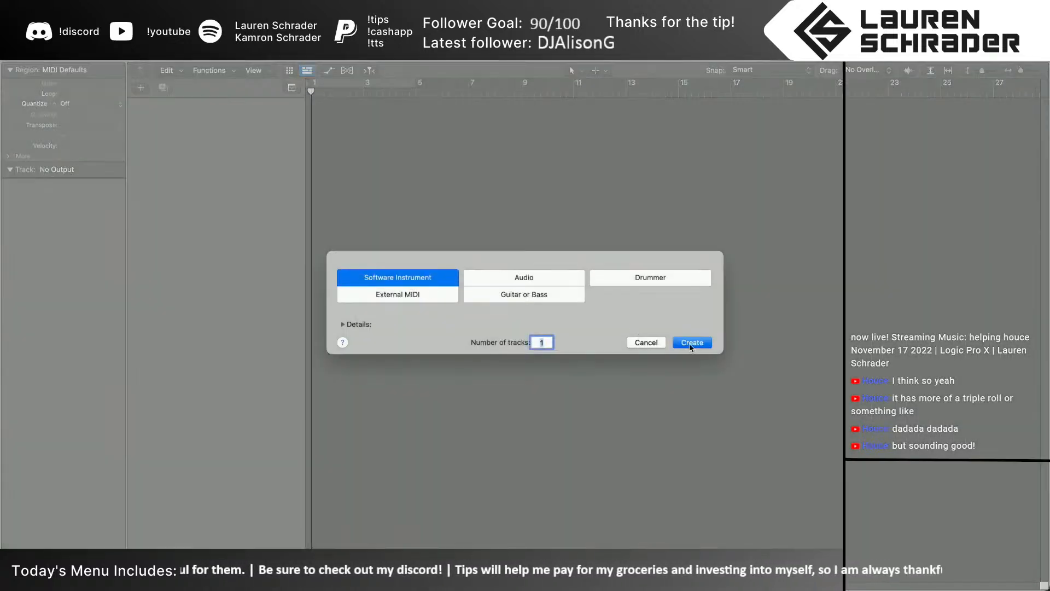
pyautogui.click(691, 342)
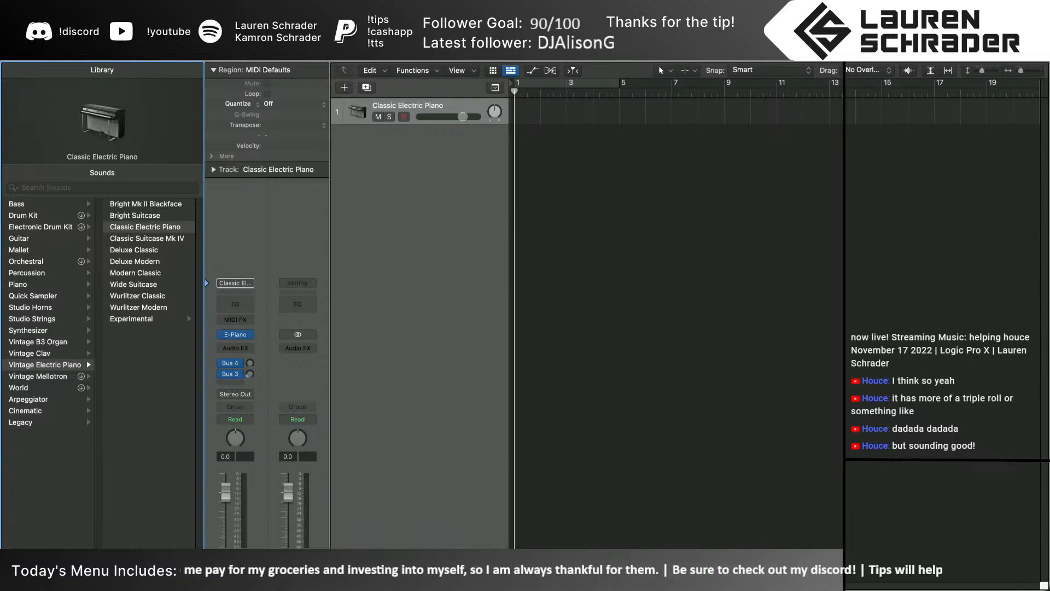
# Hide the Library and remove the Bus 4 and Bus 3 sends from the Classic Electric Piano track
pyautogui.press('y')
pyautogui.moveTo(46, 340)
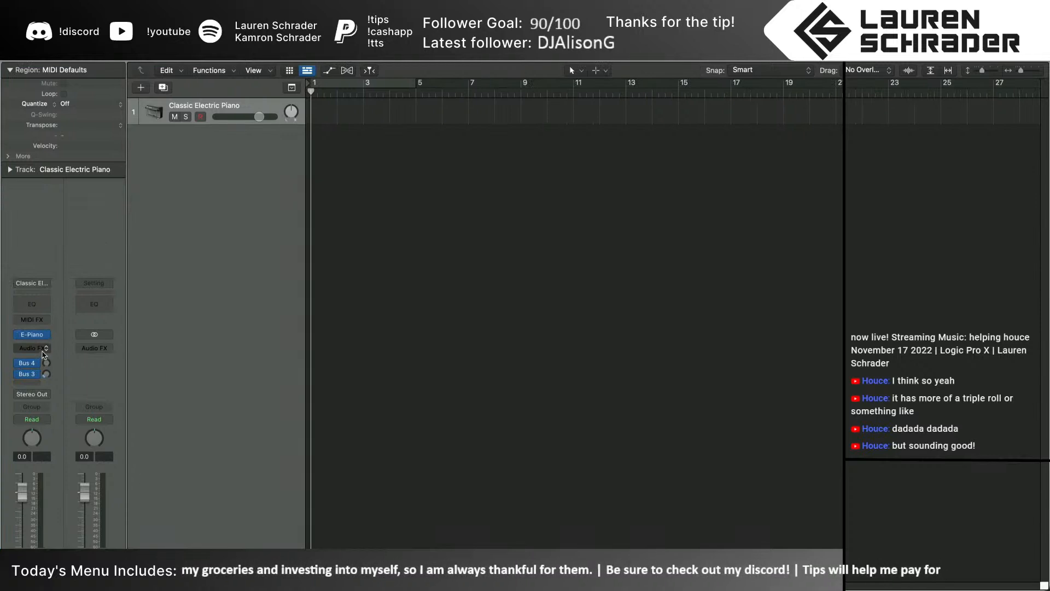
pyautogui.click(37, 363)
pyautogui.click(39, 435)
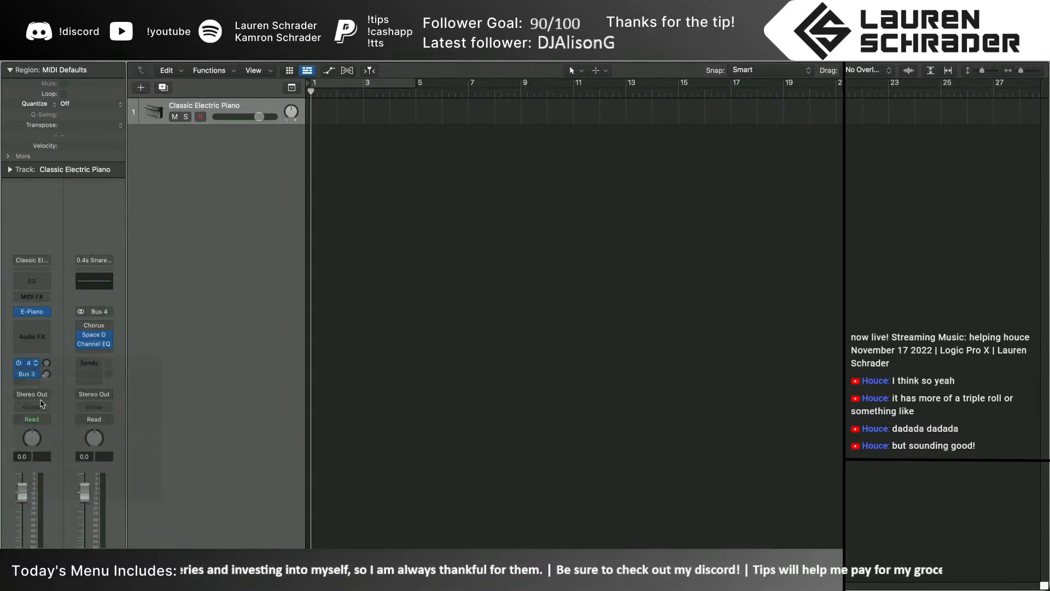
pyautogui.click(26, 374)
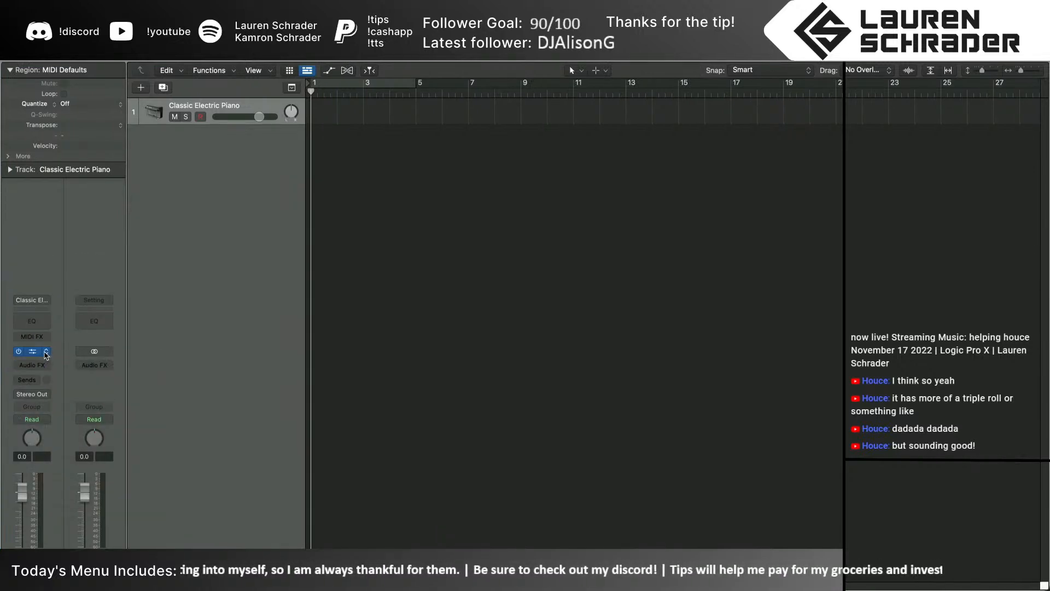
# Replace the track's electric piano instrument with the stereo version of Sylenth1
pyautogui.click(46, 353)
pyautogui.moveTo(99, 266)
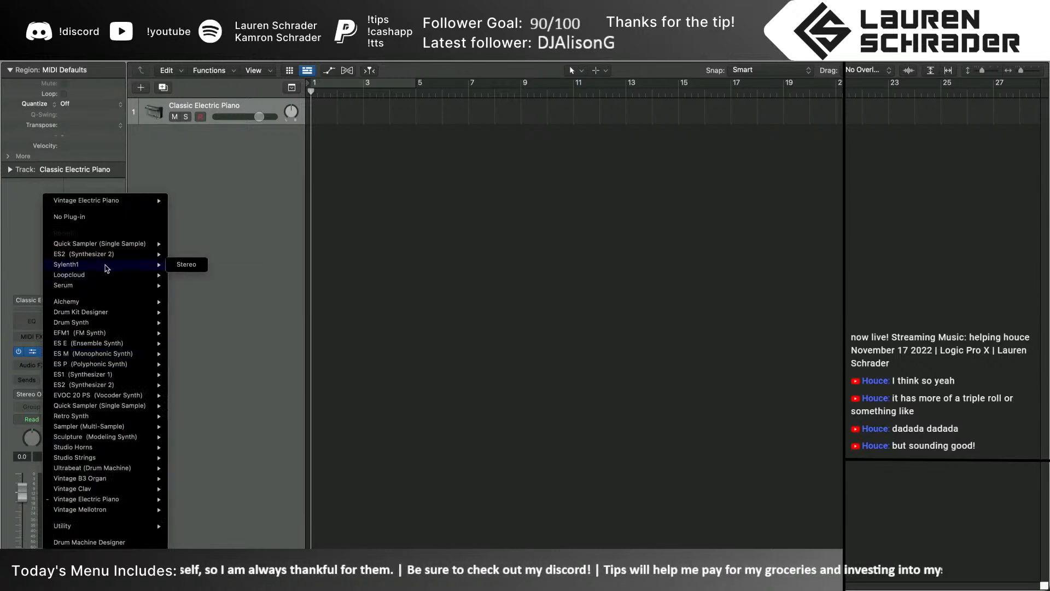
pyautogui.click(184, 265)
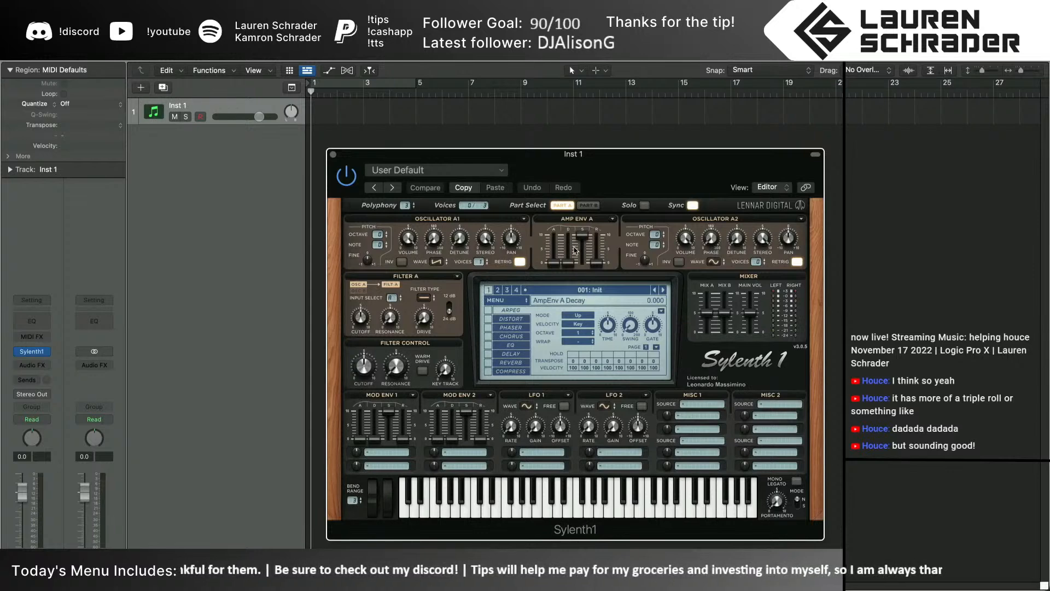
# Set Sylenth1's Amp Env A sustain to about 2.2 and its decay to about 2.6
pyautogui.moveTo(584, 239); pyautogui.dragTo(581, 329)
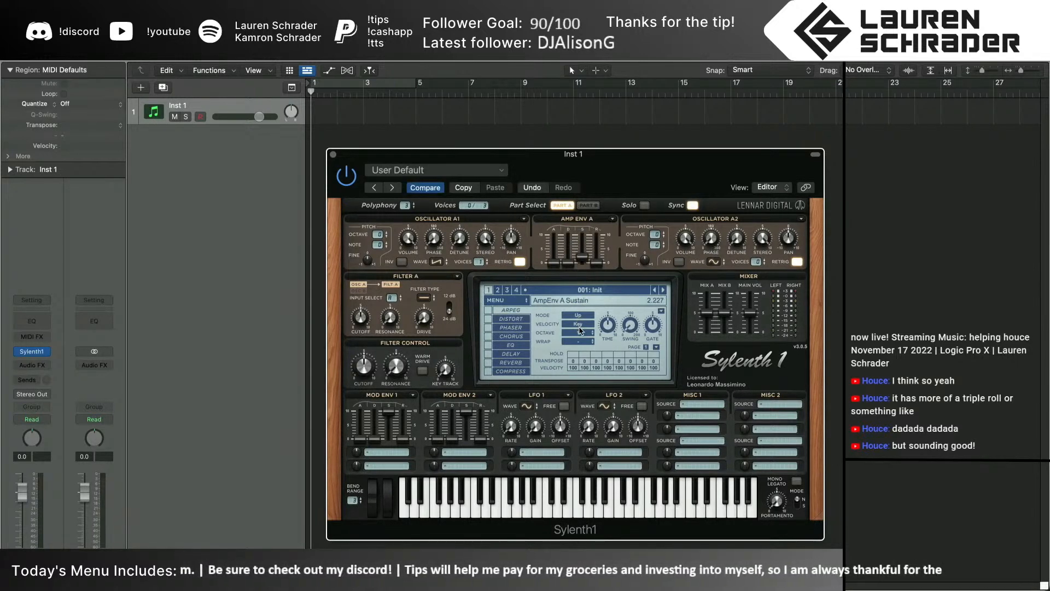
pyautogui.click(566, 250)
pyautogui.moveTo(571, 272)
pyautogui.mouseDown()
pyautogui.moveTo(582, 240)
pyautogui.moveTo(572, 263)
pyautogui.mouseUp()
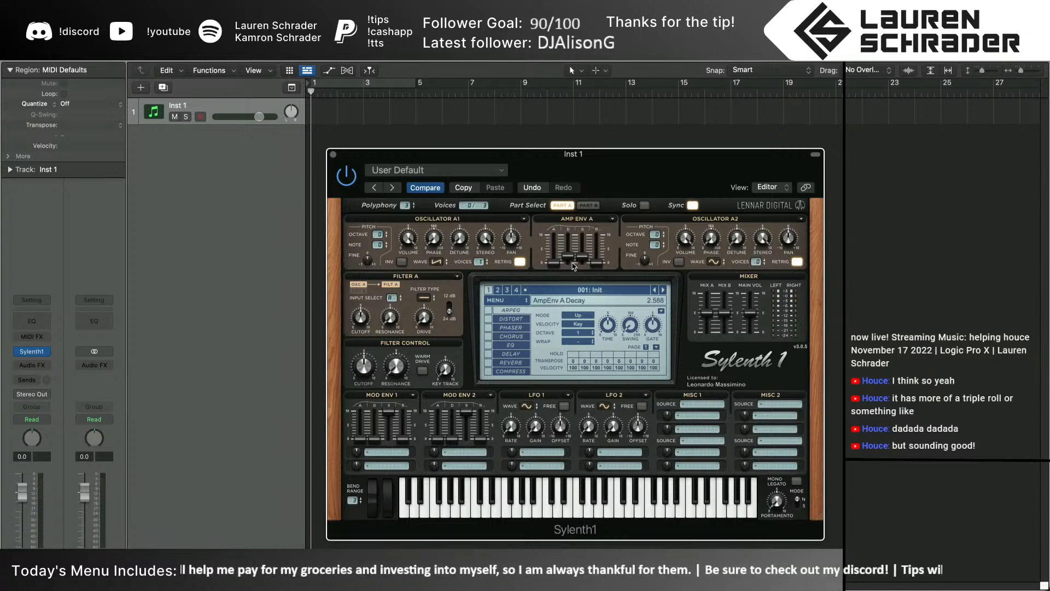
# Set Oscillator A1 to 8 voices with retrigger off and lower its octave to -2
pyautogui.click(479, 265)
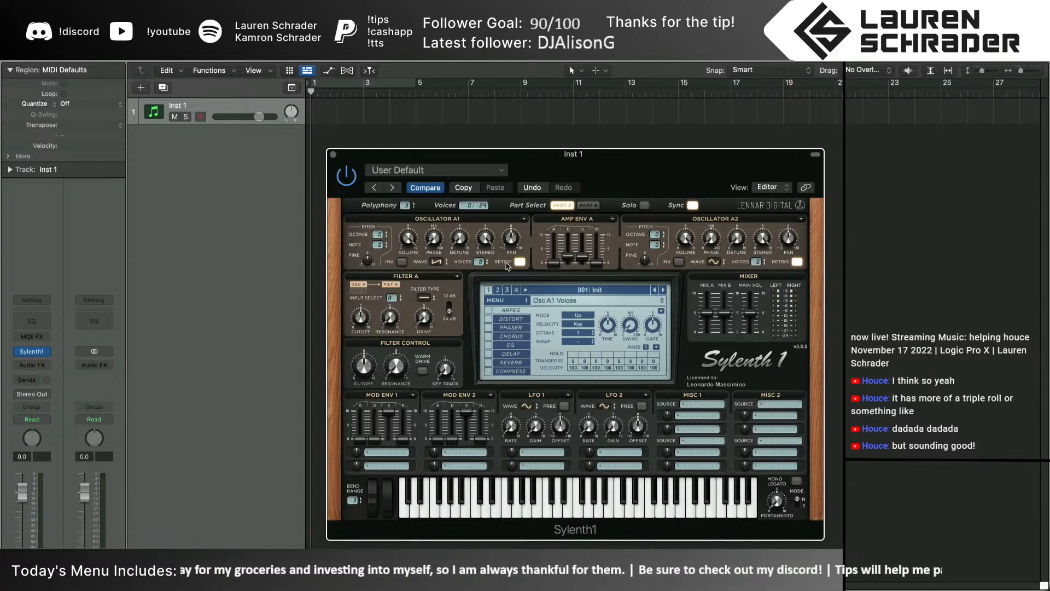
pyautogui.click(516, 263)
pyautogui.moveTo(378, 234); pyautogui.dragTo(378, 237)
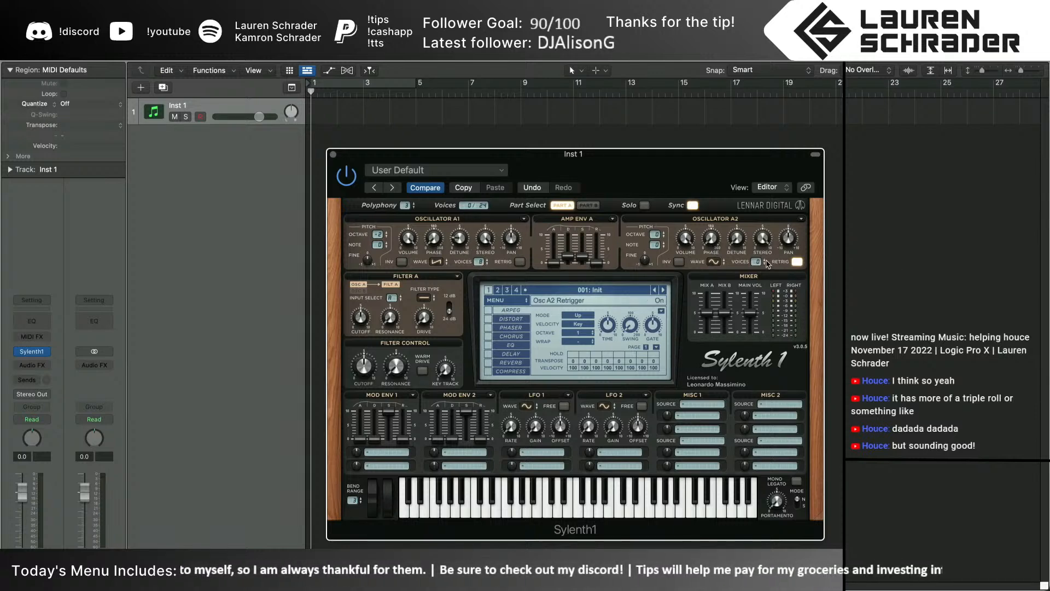
# Set Oscillator A2 to 8 voices and a saw waveform with retrigger off, and lower its octave to -1
pyautogui.moveTo(757, 264); pyautogui.dragTo(758, 261)
pyautogui.click(796, 262)
pyautogui.click(714, 262)
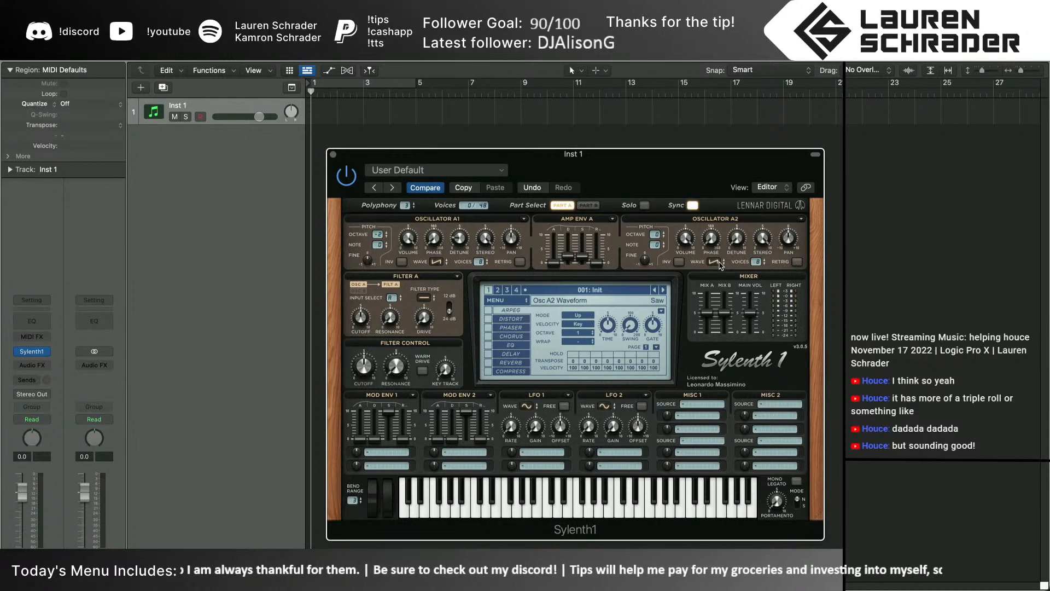
pyautogui.moveTo(654, 233); pyautogui.dragTo(654, 237)
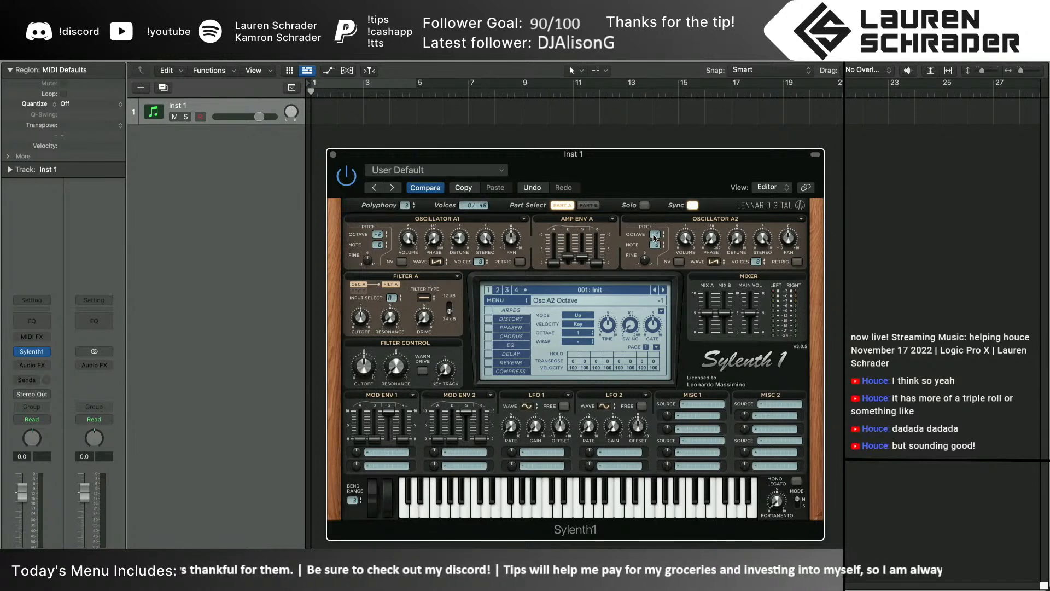
# Set Filter A to the Lowpass type and audition a few notes
pyautogui.moveTo(734, 246); pyautogui.dragTo(737, 214)
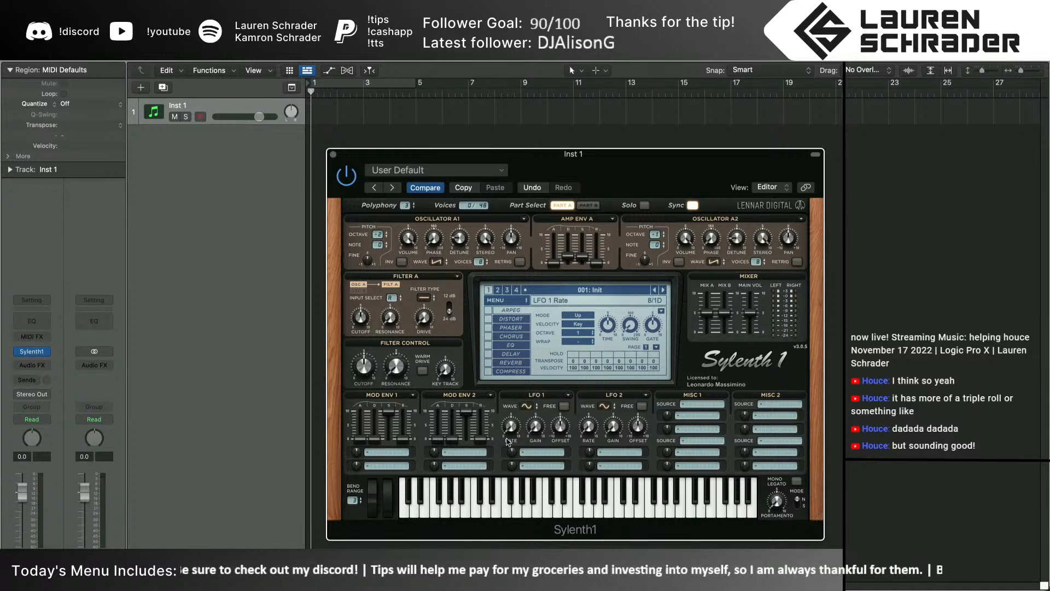
pyautogui.click(427, 299)
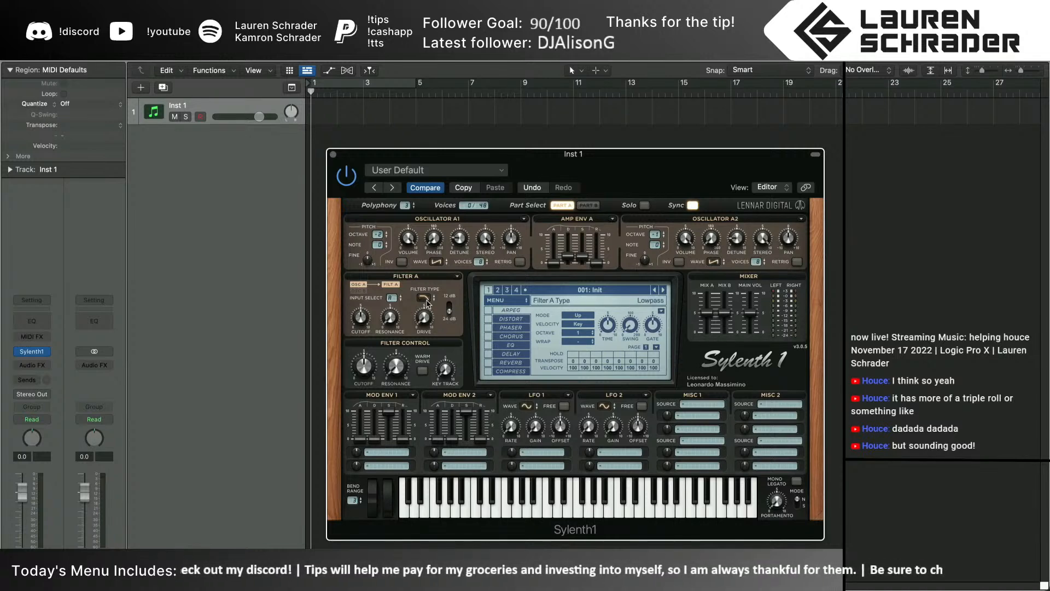
pyautogui.click(505, 498)
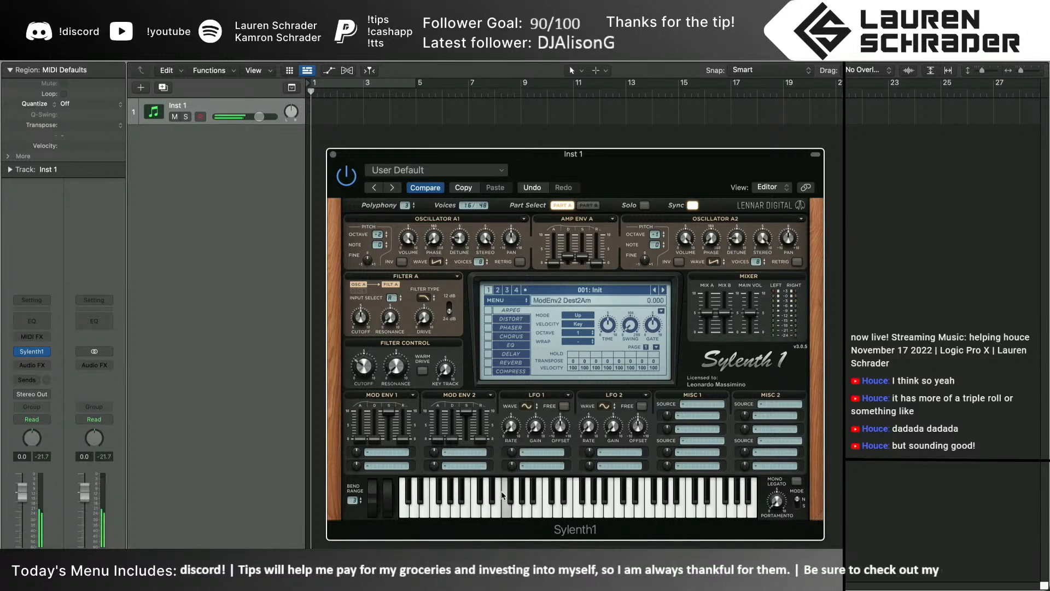
pyautogui.click(489, 497)
pyautogui.click(488, 497)
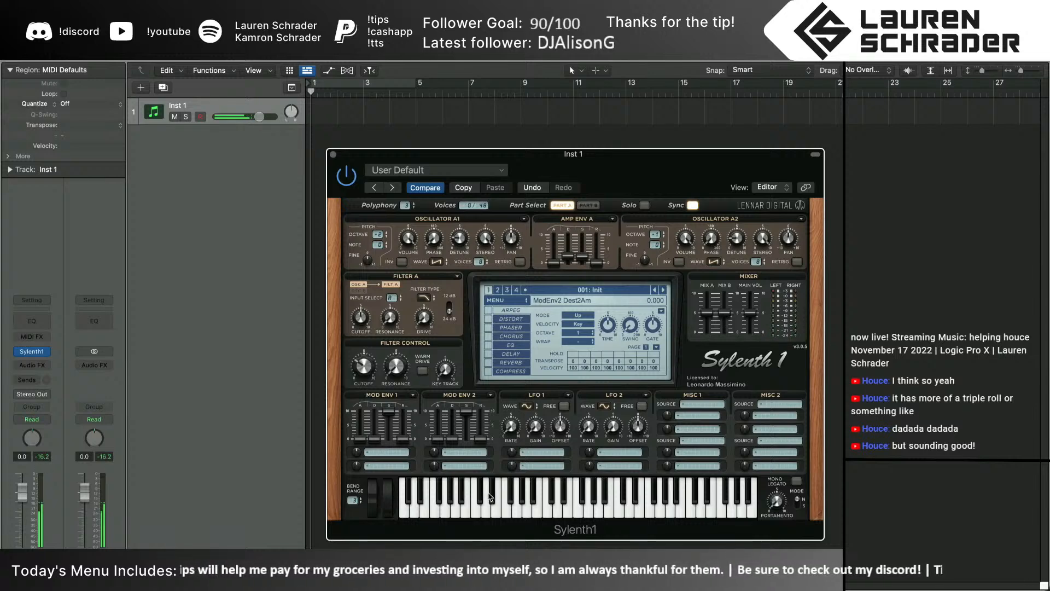
# Lower Mod Env 1's sustain, route it to Cutoff A and B with an amount of about 4.6, and audition it
pyautogui.moveTo(390, 411); pyautogui.dragTo(387, 448)
pyautogui.click(388, 450)
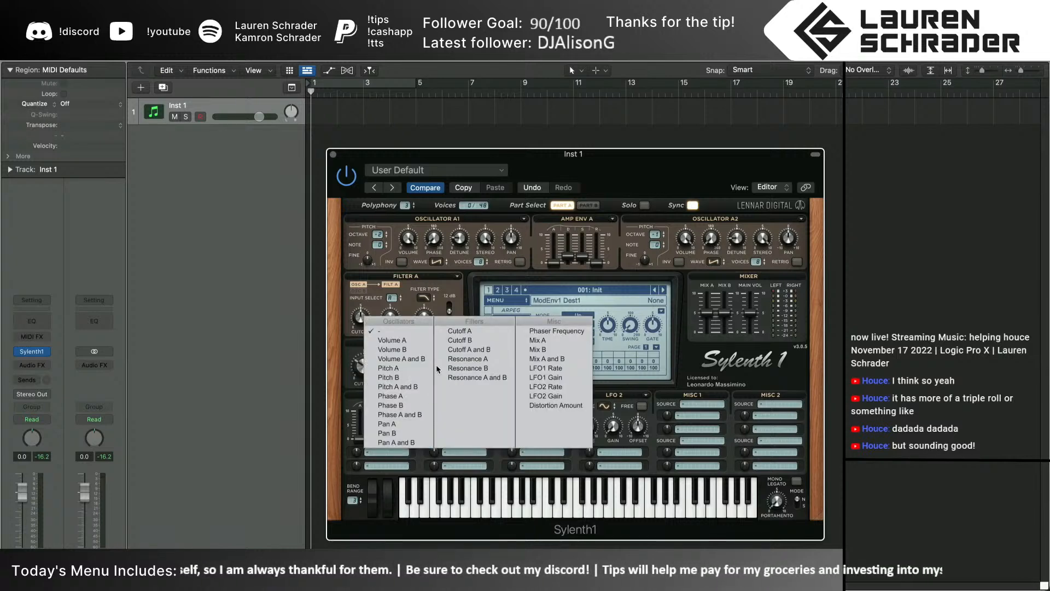
pyautogui.click(464, 352)
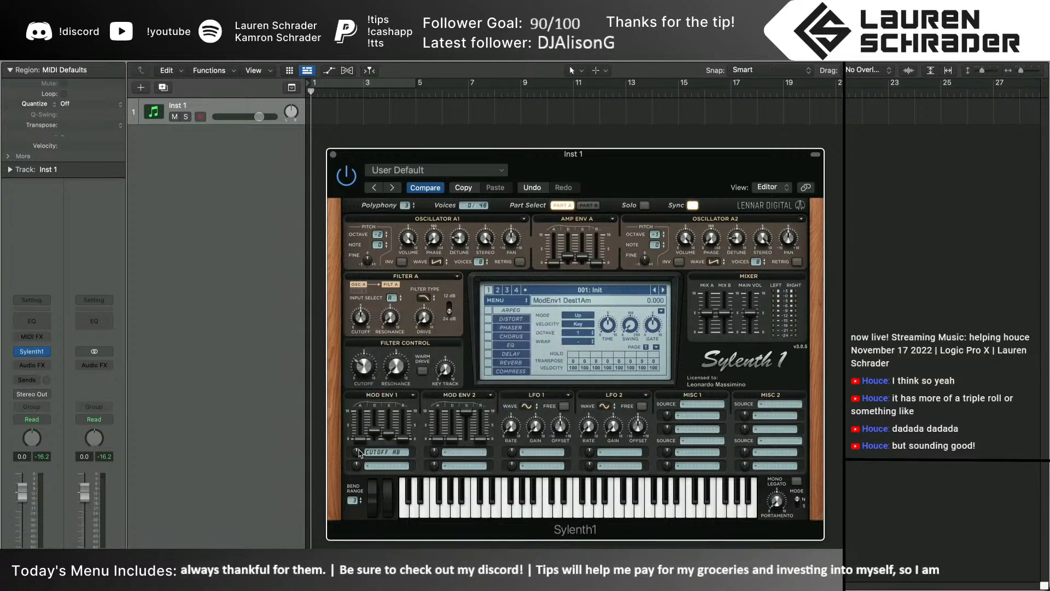
pyautogui.click(498, 509)
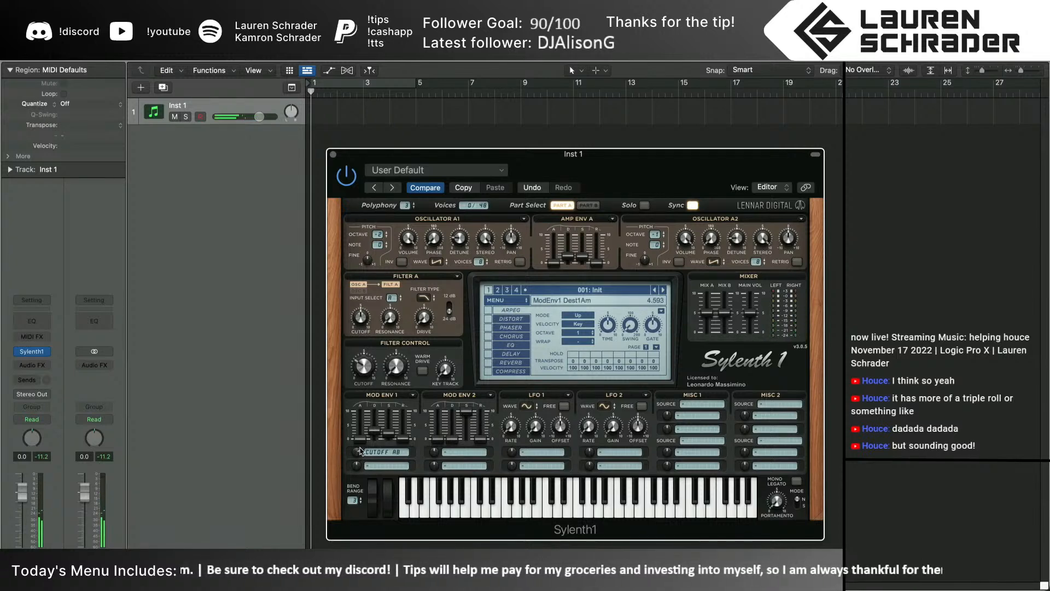
# Enable Sylenth1's distortion effect, audition a note and close the instrument window
pyautogui.click(488, 319)
pyautogui.click(502, 320)
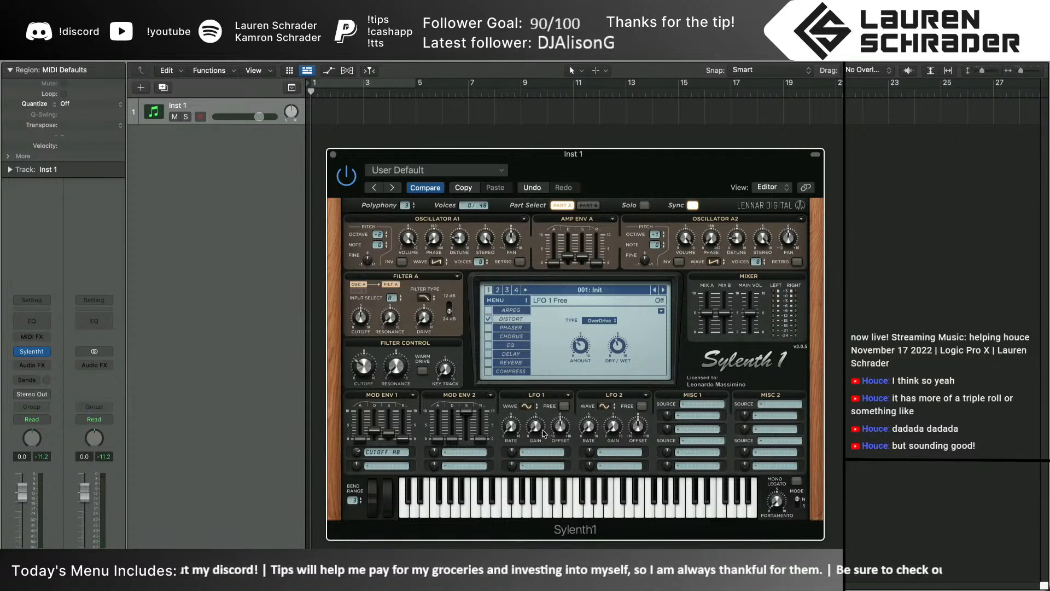
pyautogui.click(488, 506)
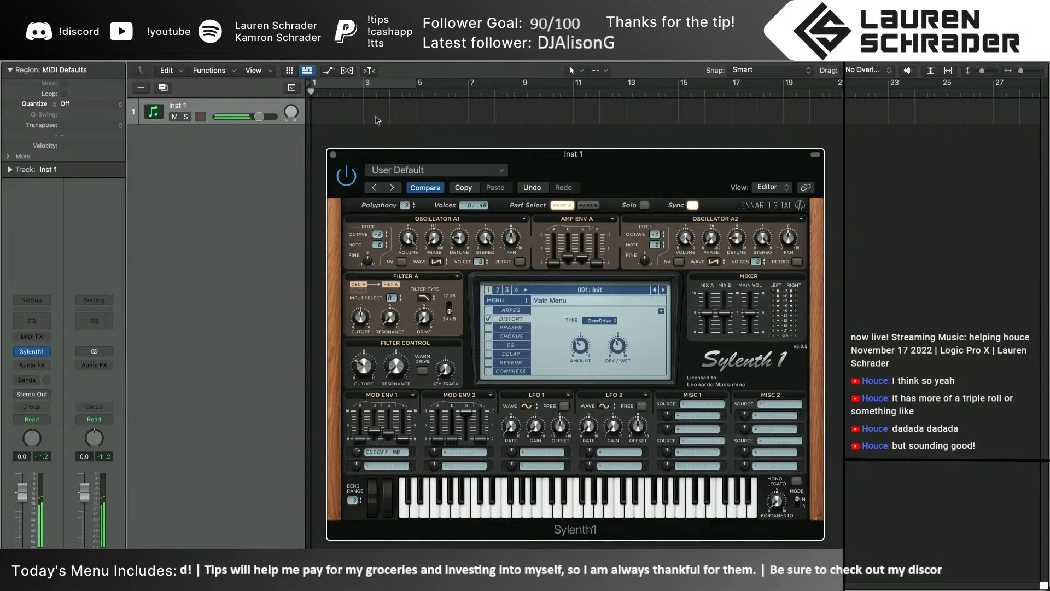
pyautogui.click(333, 155)
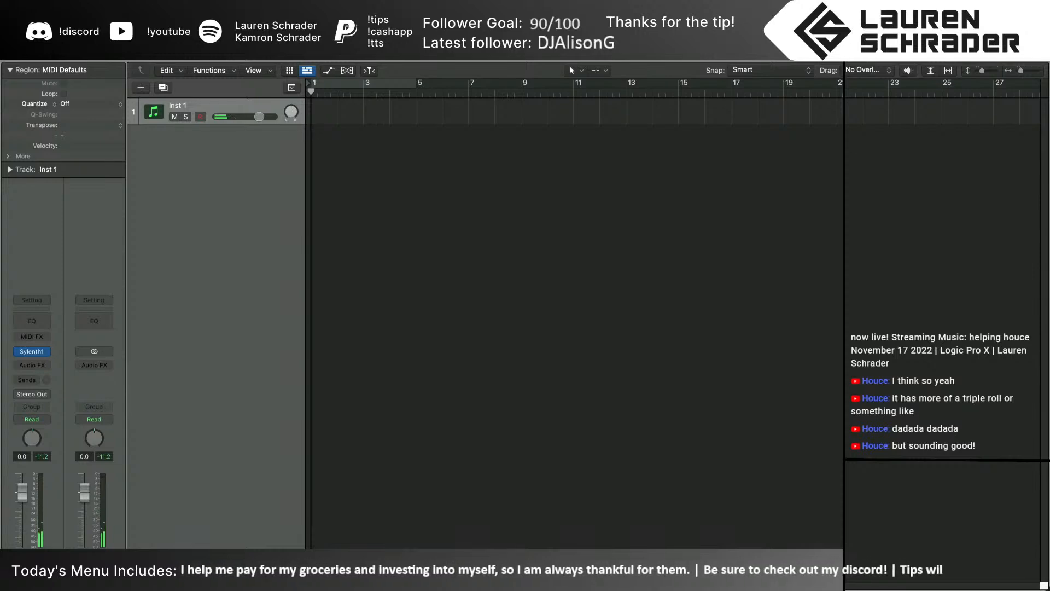
# Set the arrangement's snap to Beat and activate the cycle range from bar 1 to bar 5
pyautogui.click(762, 72)
pyautogui.click(756, 93)
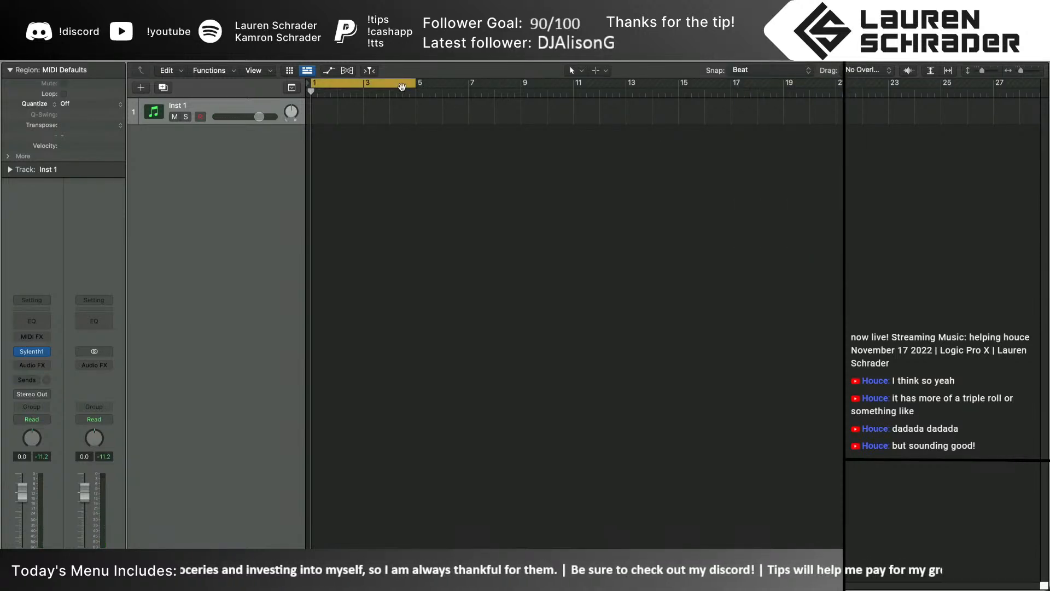
pyautogui.click(404, 87)
# Create an empty MIDI region at bar 1 on the Inst 1 track and extend it to bar 5
pyautogui.rightClick(330, 119)
pyautogui.click(331, 121)
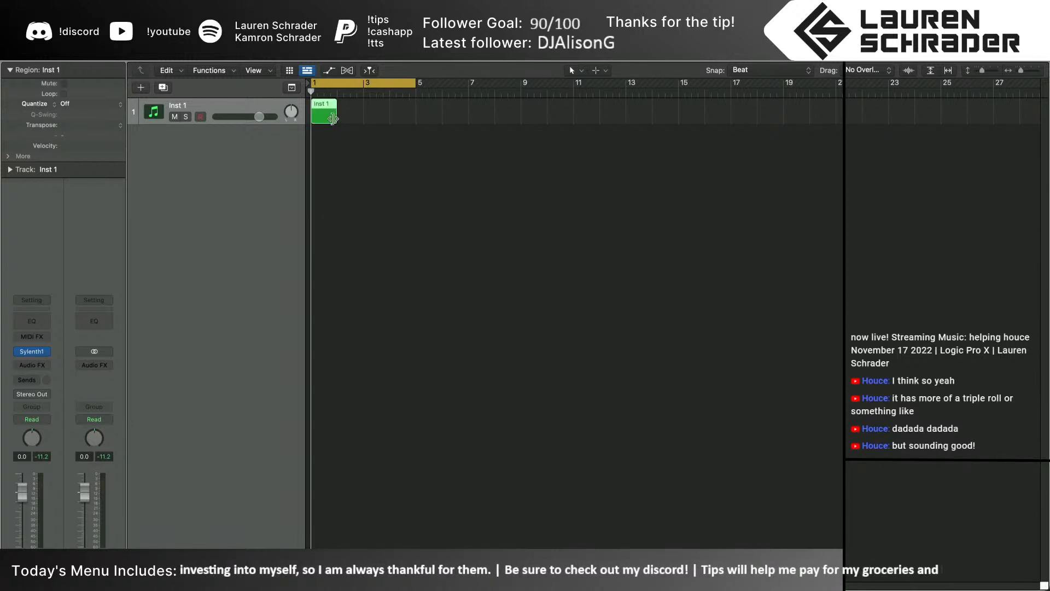
pyautogui.moveTo(337, 119); pyautogui.dragTo(416, 122)
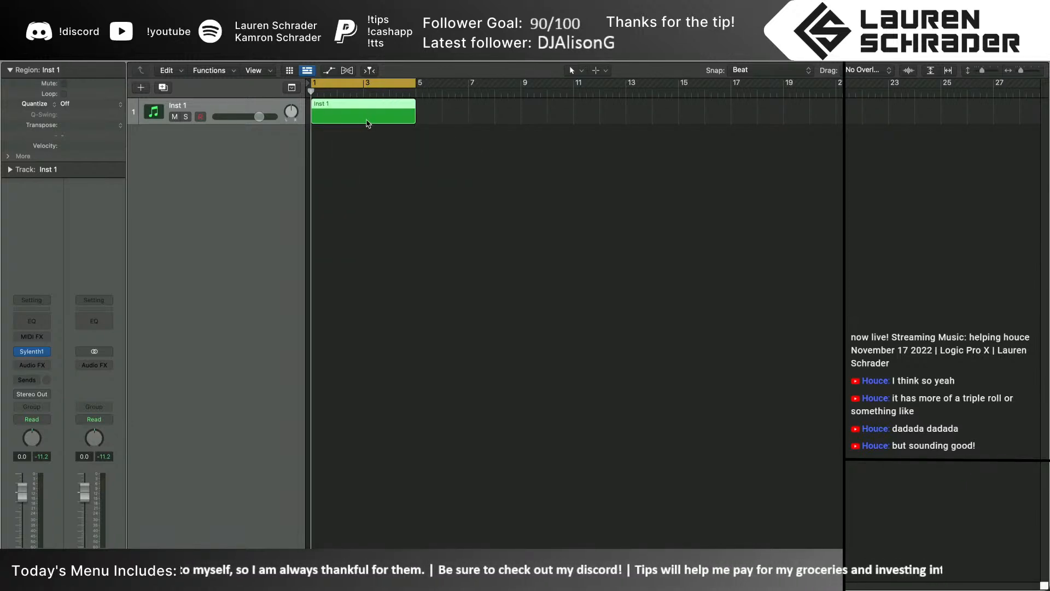
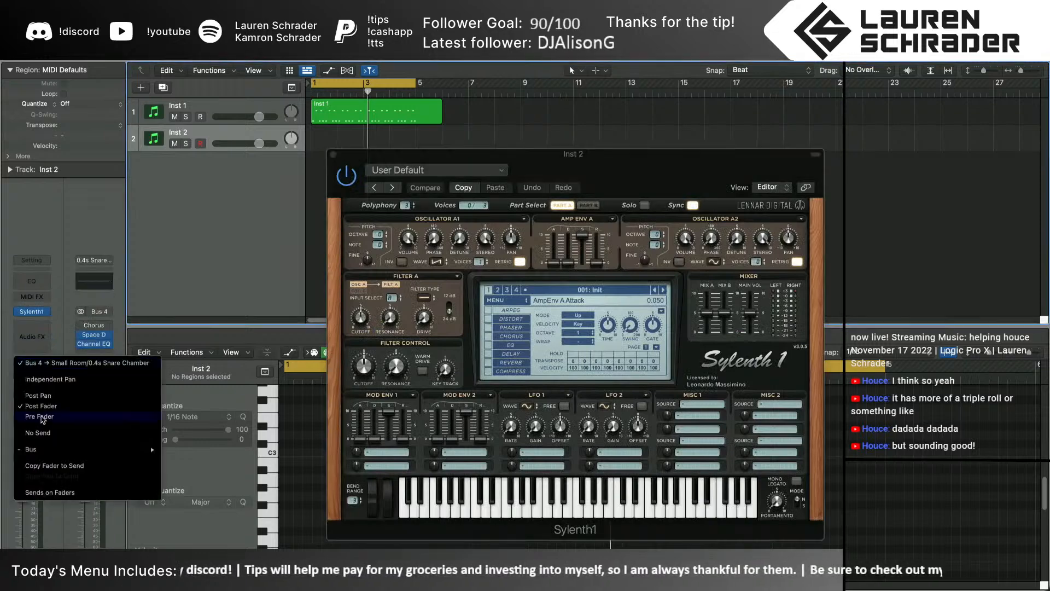
# Remove the Bus 4 and Bus 3 sends from the Inst 2 track
pyautogui.click(39, 432)
pyautogui.click(41, 375)
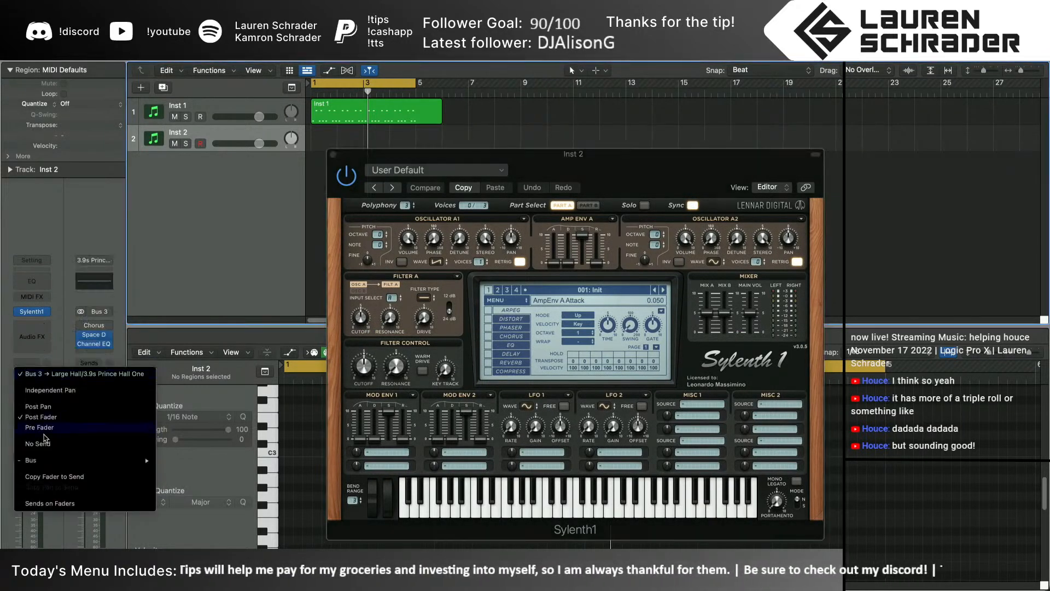
pyautogui.click(38, 444)
# Copy the Inst 1 region, trimmed to end at bar 5, onto the Inst 2 track and mute the Inst 1 track
pyautogui.click(438, 119)
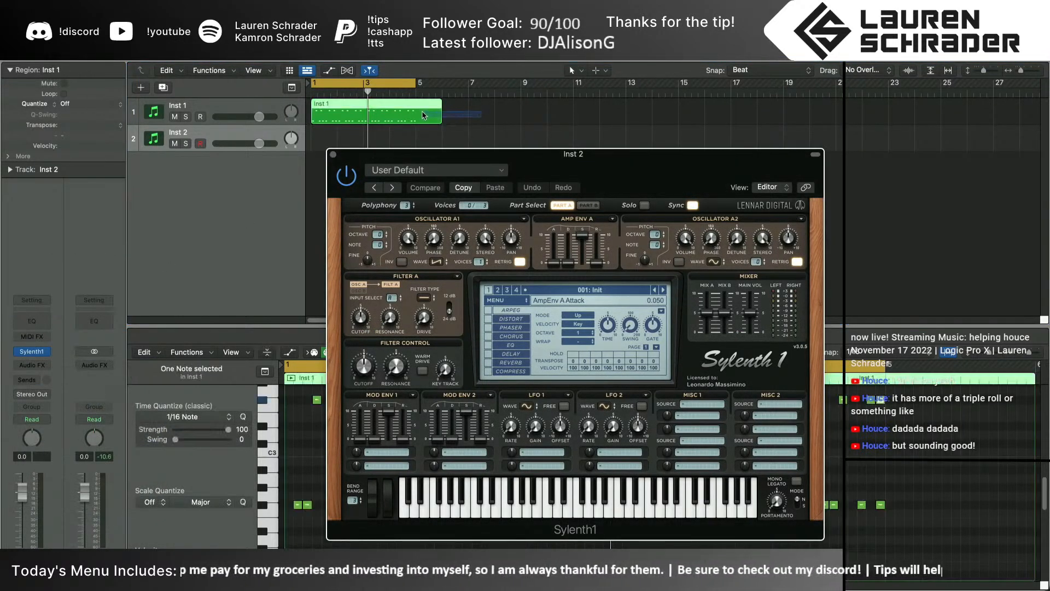
pyautogui.moveTo(438, 116); pyautogui.dragTo(341, 138)
pyautogui.press('super+r')
pyautogui.click(249, 133)
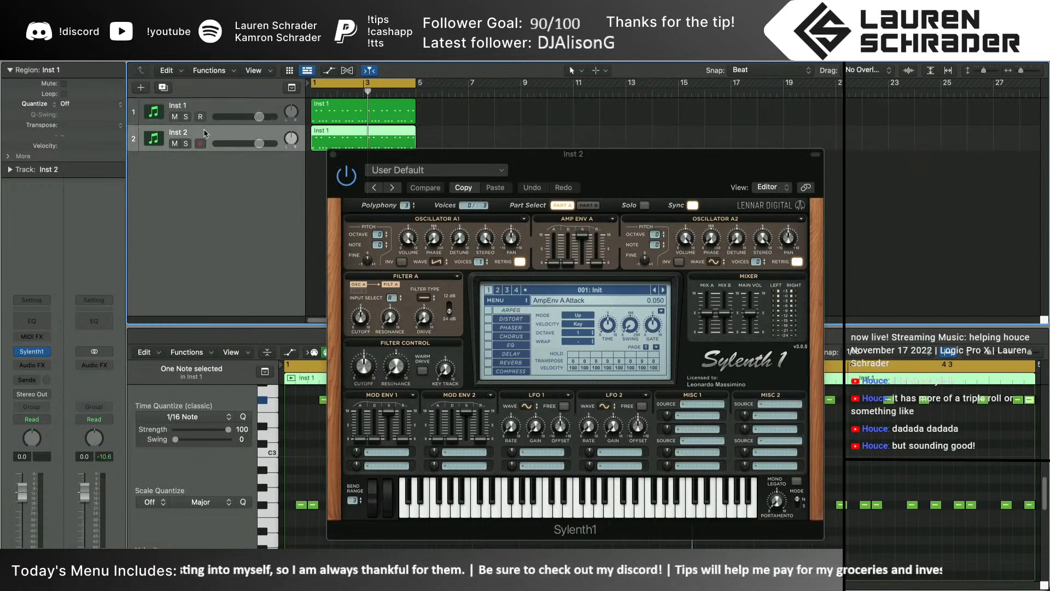
pyautogui.click(175, 117)
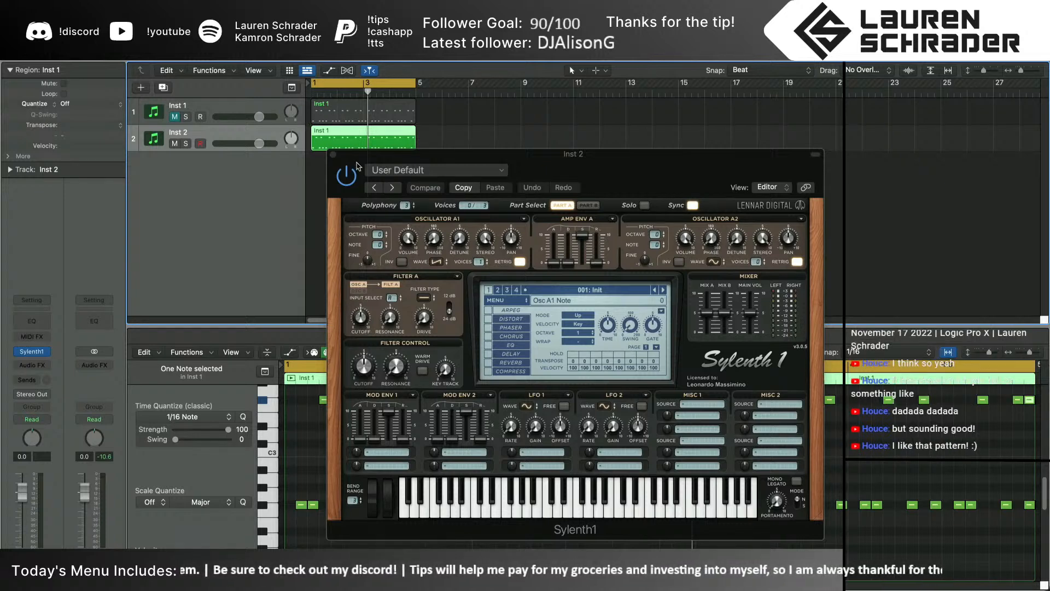
# Reshape Inst 2's Amp Env A with a low sustain and short decay, and give Oscillator A1 8 voices
pyautogui.click(374, 160)
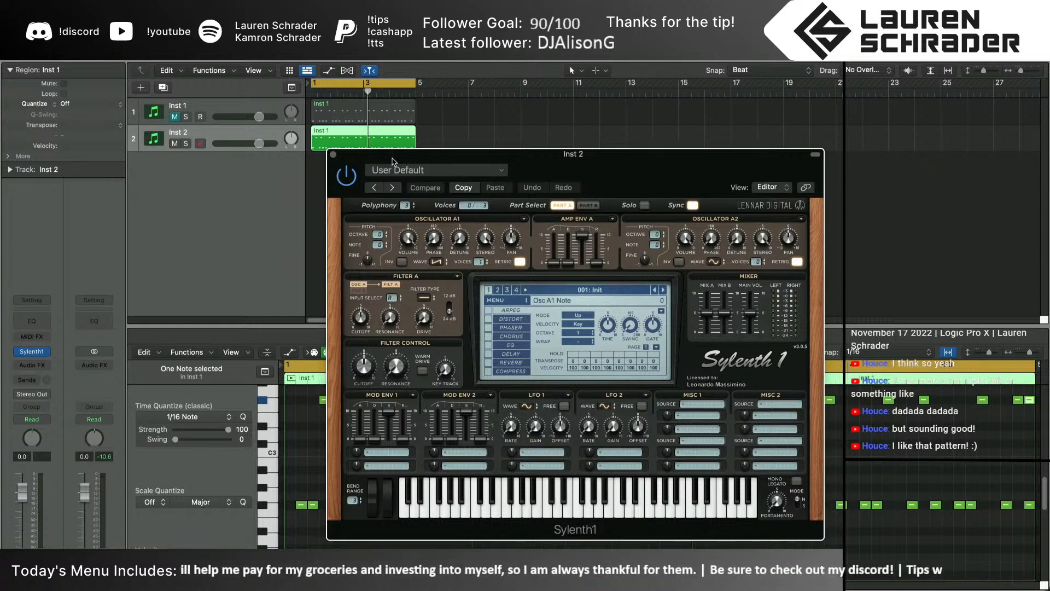
pyautogui.moveTo(582, 236); pyautogui.dragTo(582, 328)
pyautogui.moveTo(583, 257); pyautogui.dragTo(581, 312)
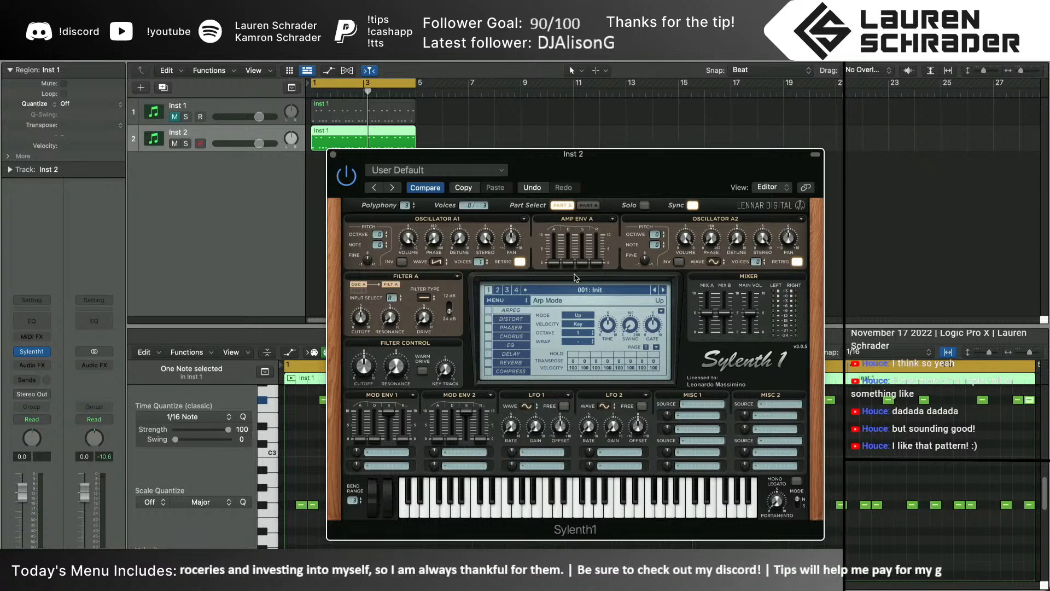
pyautogui.moveTo(573, 269); pyautogui.dragTo(596, 246)
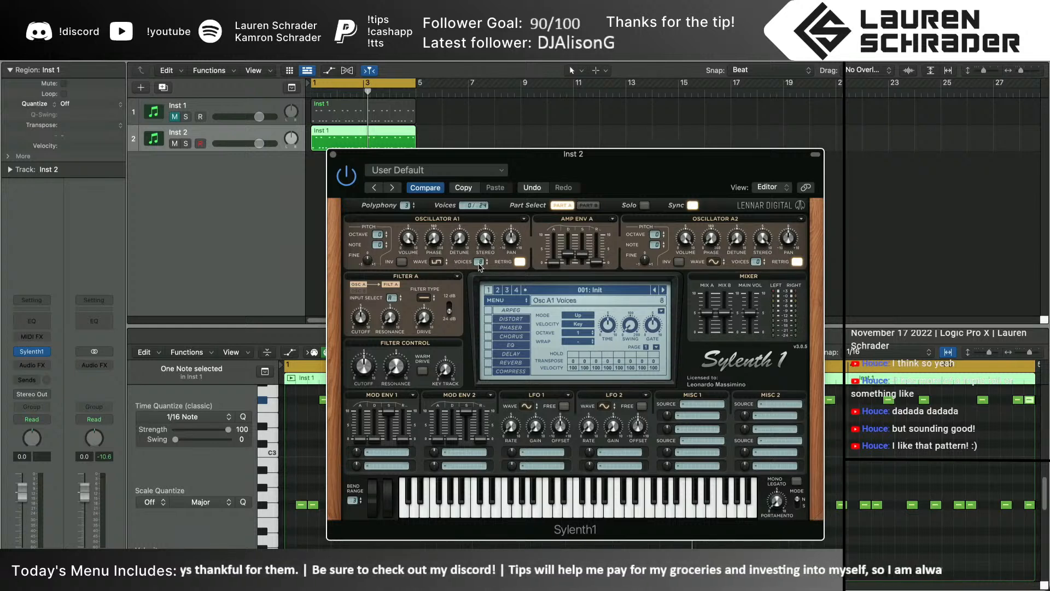
# Set Oscillator A2 to 8 saw voices with retrigger off, and lower the octaves to -2 for A1 and -1 for A2
pyautogui.click(721, 265)
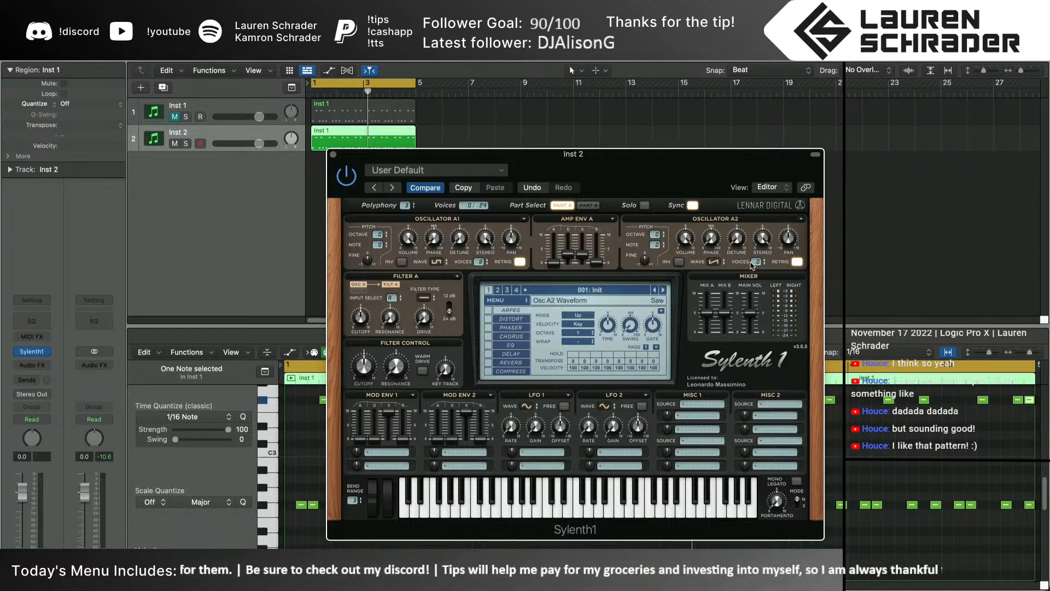
pyautogui.click(796, 262)
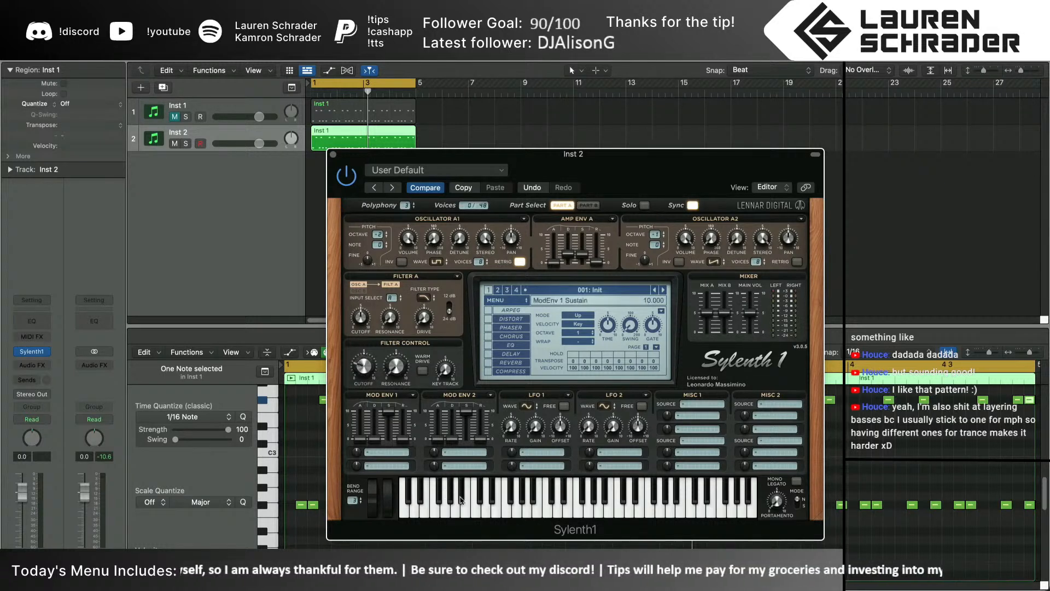
pyautogui.click(484, 499)
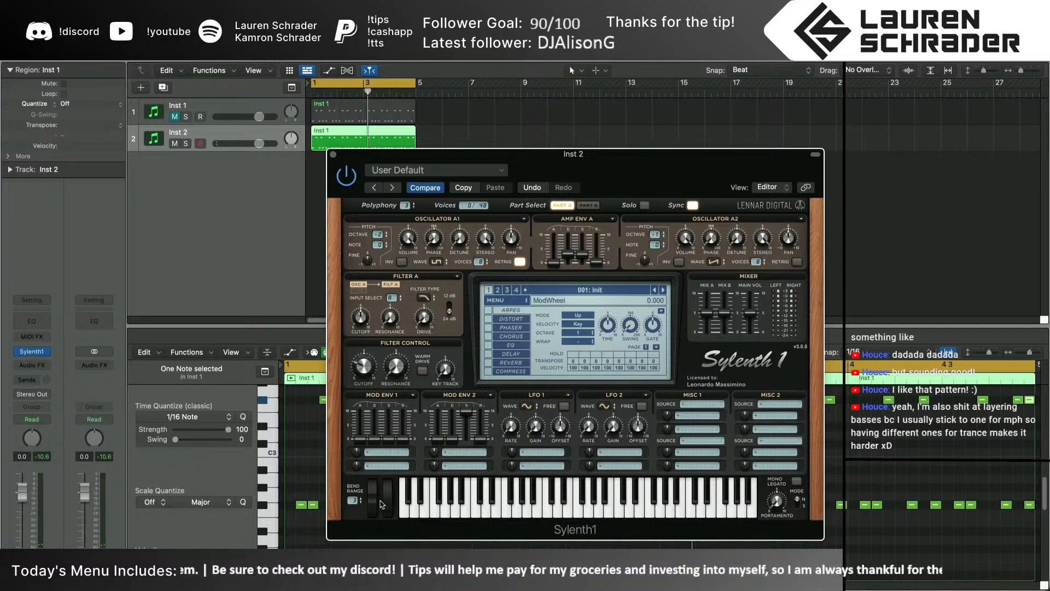
# Set Inst 2's Mod Env 1 decay to about 3.6, route it to Cutoff A and B, and raise the modulation amount
pyautogui.moveTo(375, 438); pyautogui.dragTo(385, 404)
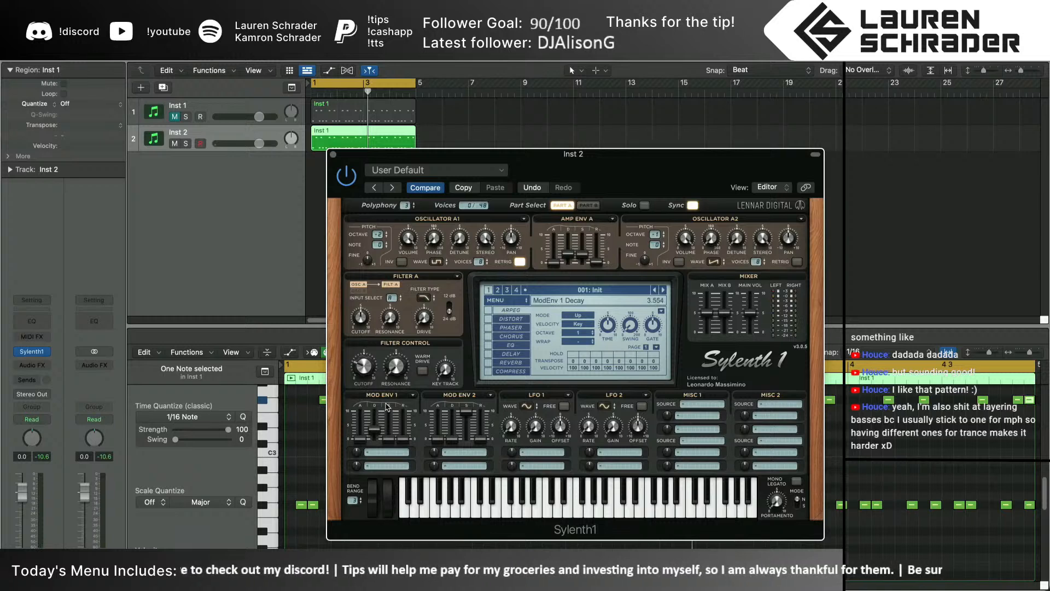
pyautogui.click(386, 452)
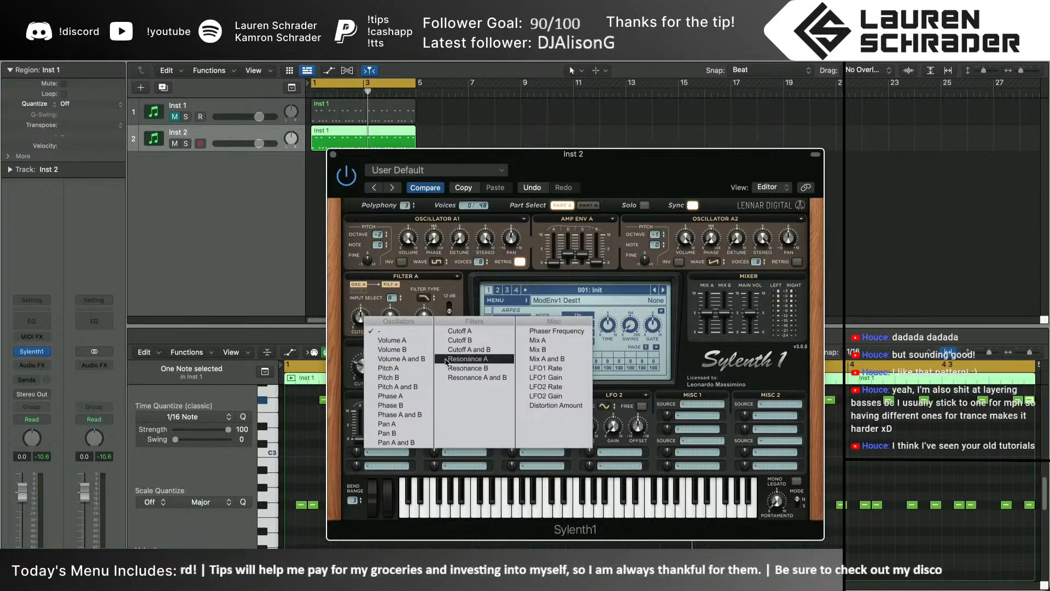
pyautogui.click(468, 349)
pyautogui.moveTo(361, 454); pyautogui.dragTo(368, 426)
pyautogui.click(516, 504)
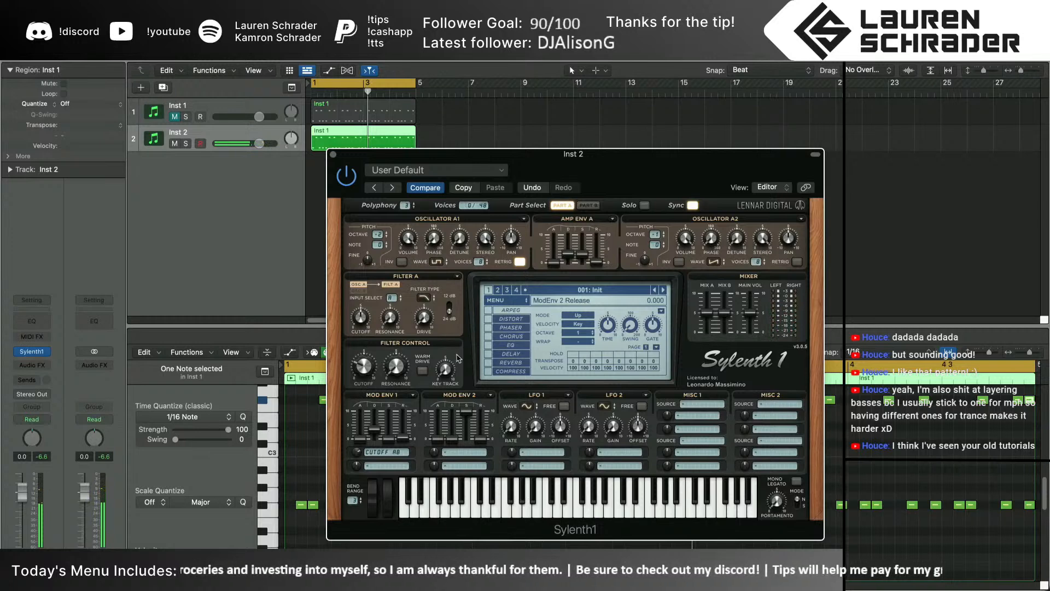
# Lower Mod Env 2's sustain nearly to zero and route the envelope to Pitch A and B
pyautogui.moveTo(466, 412); pyautogui.dragTo(466, 438)
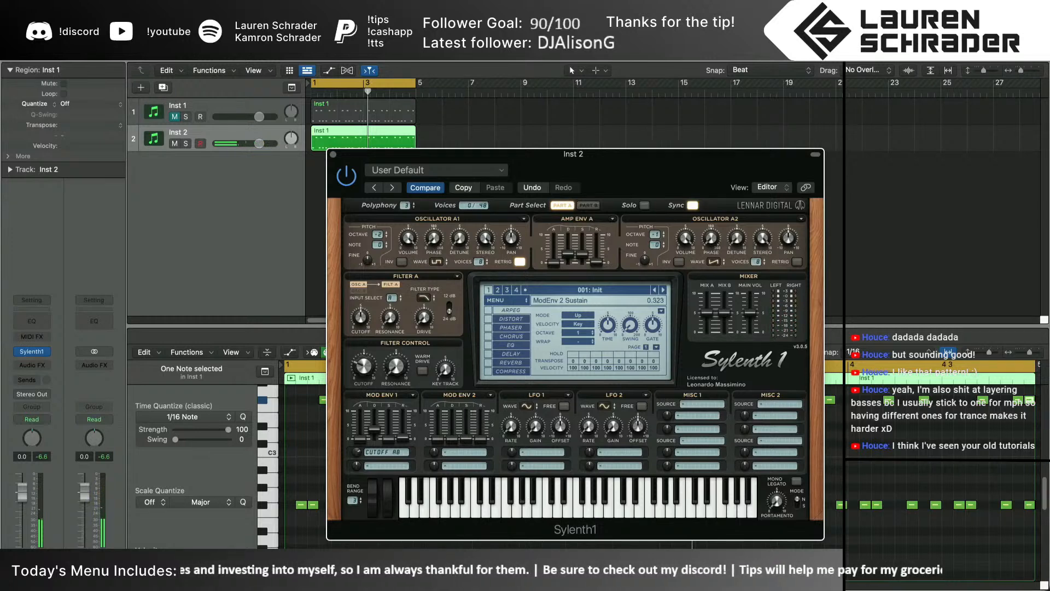
pyautogui.click(456, 452)
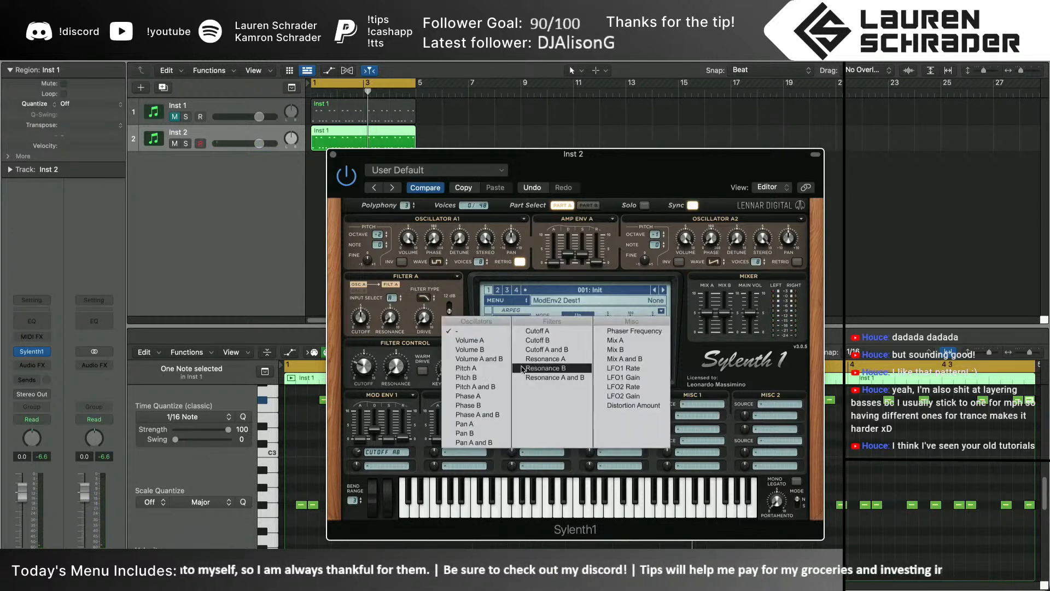
pyautogui.click(445, 447)
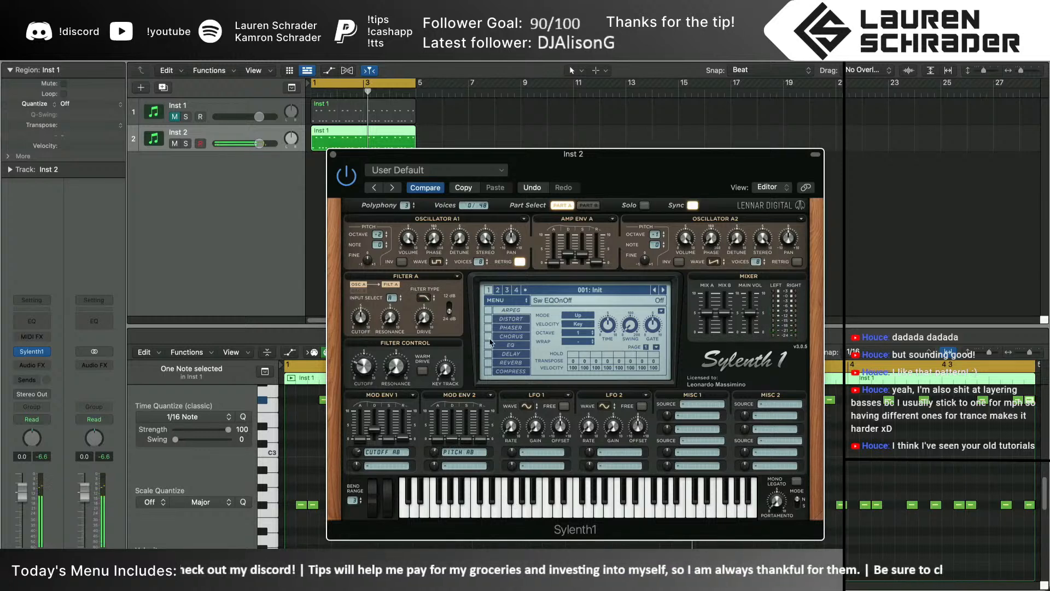
# Enable the distortion effect on Inst 2's Sylenth1 and check the sound with a short playback
pyautogui.click(487, 318)
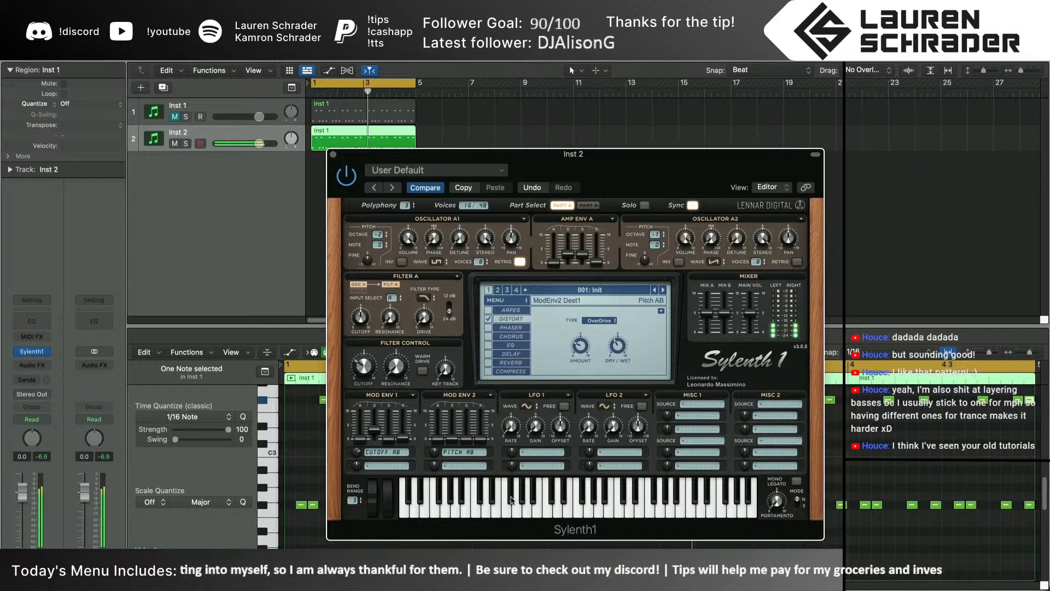
pyautogui.press('space')
pyautogui.press('space')
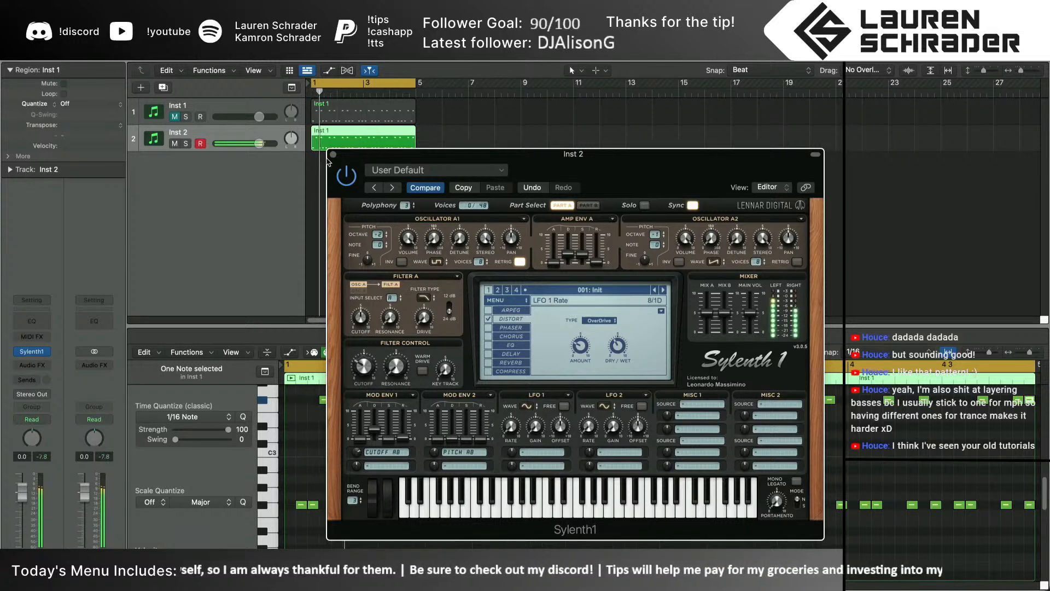
# Close the instrument window, unmute the Inst 1 track and lower Inst 2's volume to -1.2 dB
pyautogui.click(332, 154)
pyautogui.click(175, 119)
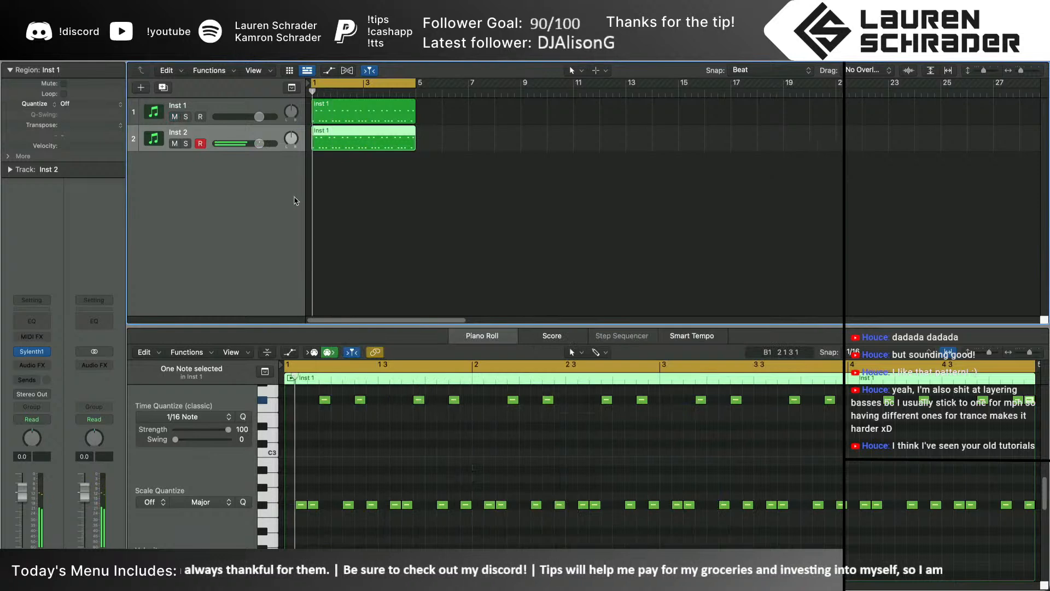
pyautogui.moveTo(259, 143); pyautogui.dragTo(256, 143)
# Add a third track as a new software instrument track
pyautogui.rightClick(232, 190)
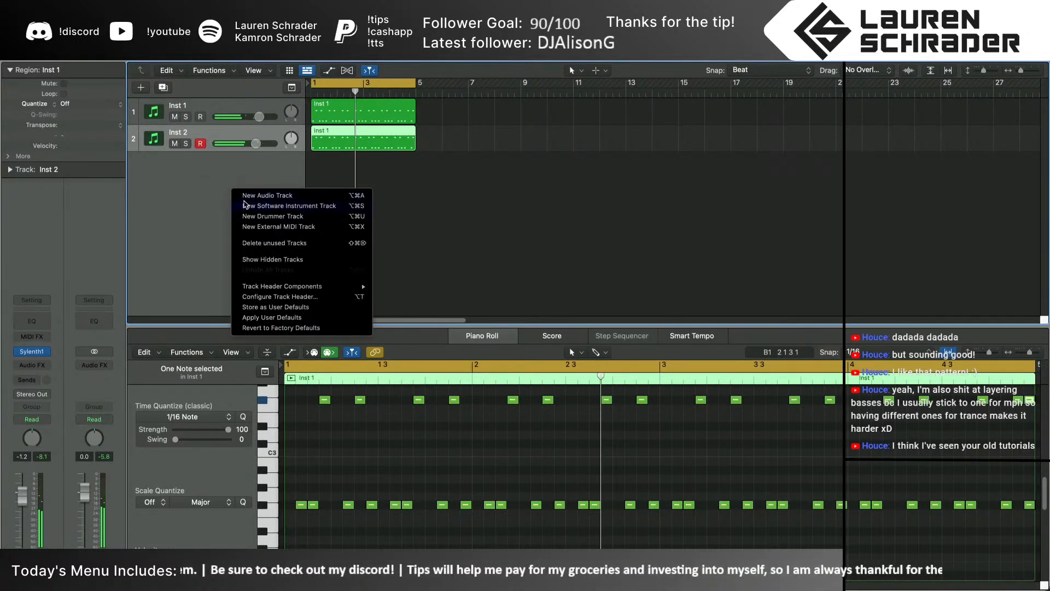
pyautogui.click(245, 207)
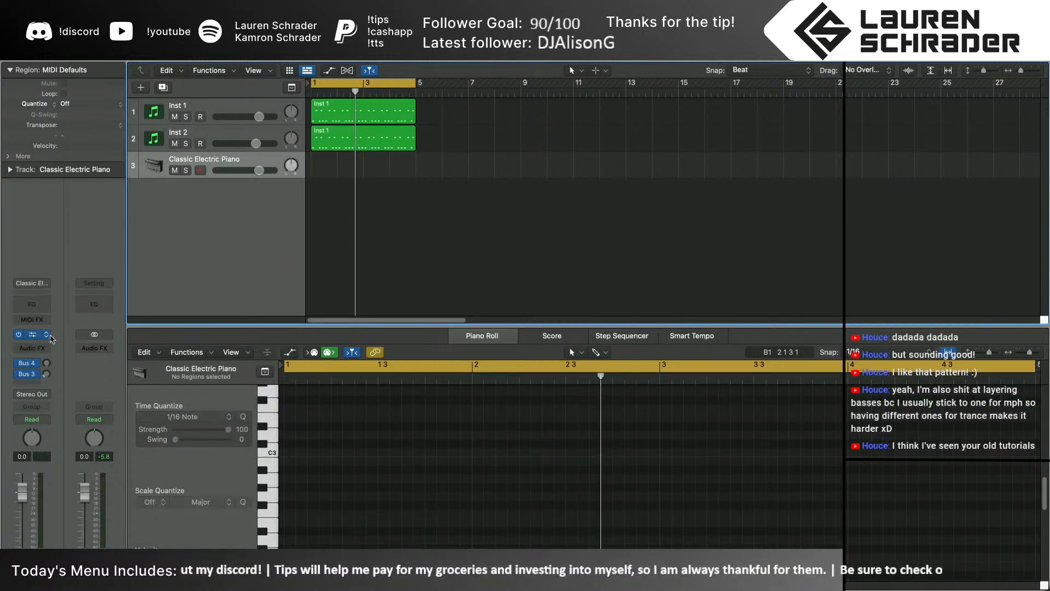
# Load a stereo Sylenth1 on the third track and change oscillator A1's waveform to a pulse wave
pyautogui.click(50, 336)
pyautogui.moveTo(91, 246)
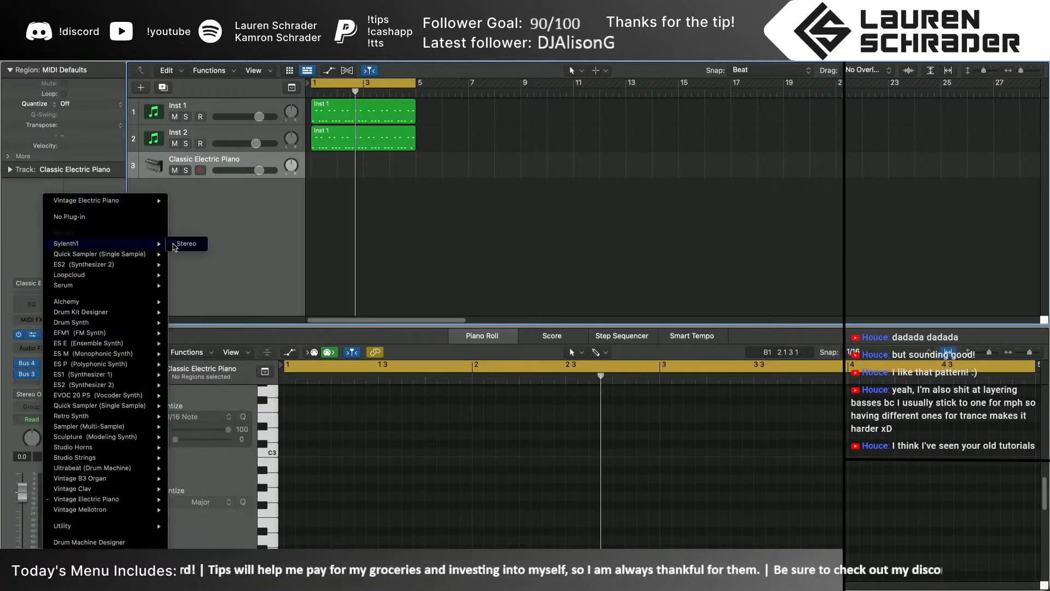
pyautogui.click(183, 244)
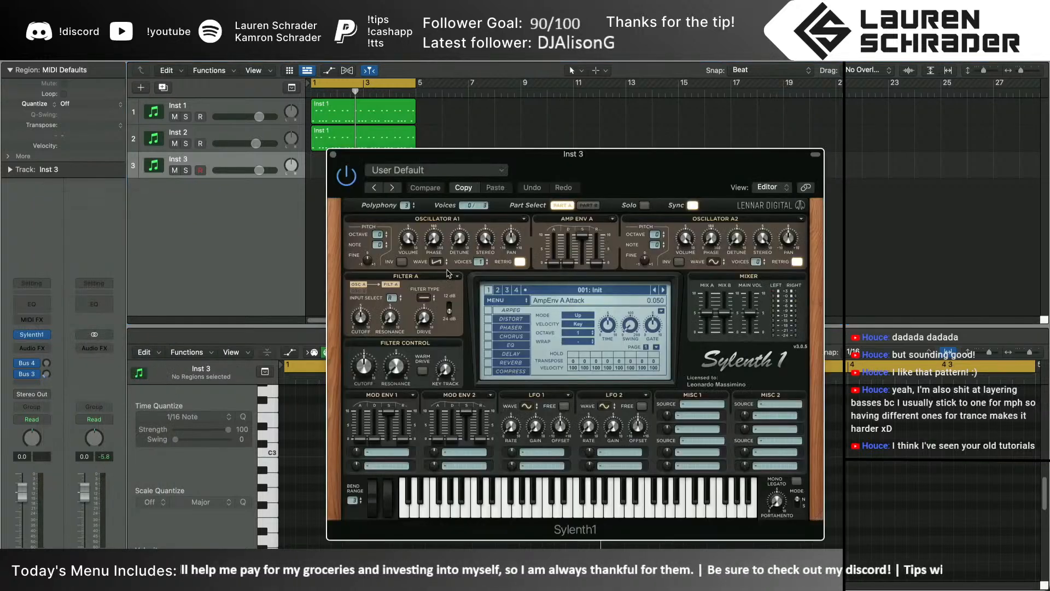
pyautogui.click(438, 264)
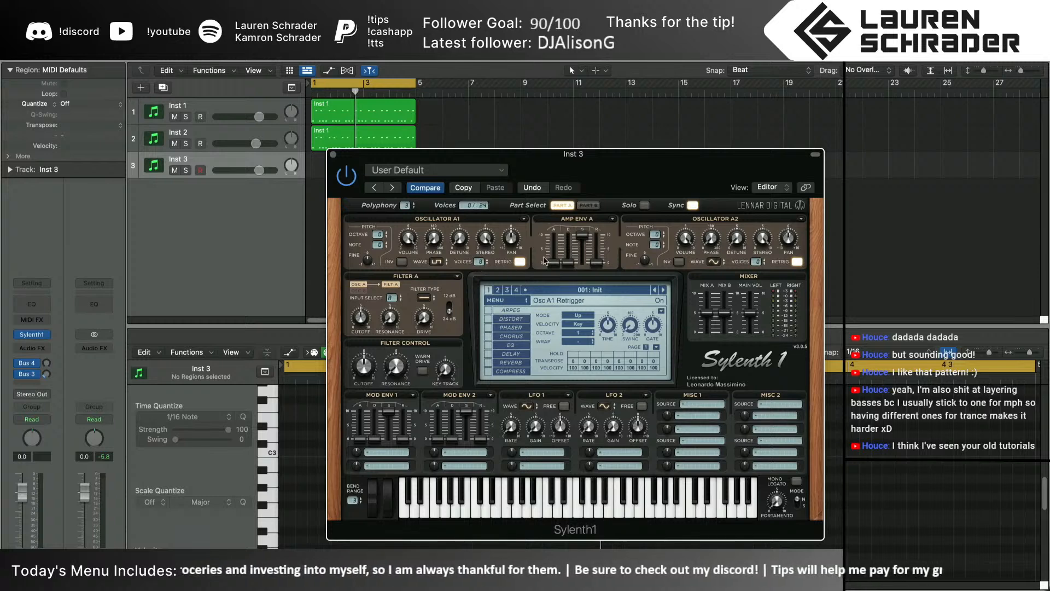
# Lower Amp Env A's sustain to about 2.9, adjust its release and set Filter A to Lowpass
pyautogui.moveTo(582, 237); pyautogui.dragTo(583, 259)
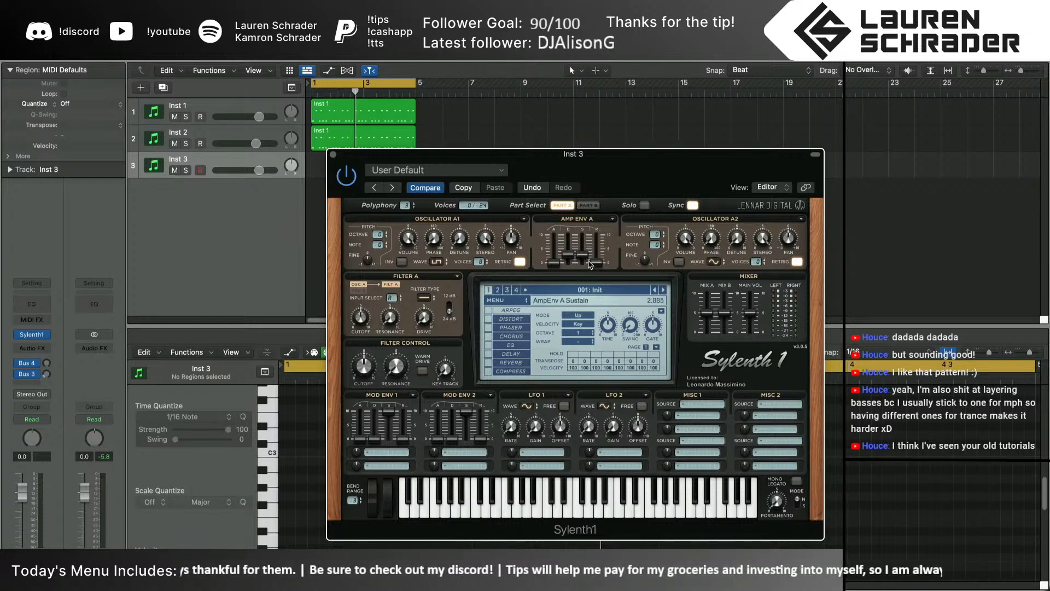
pyautogui.moveTo(597, 263); pyautogui.dragTo(598, 266)
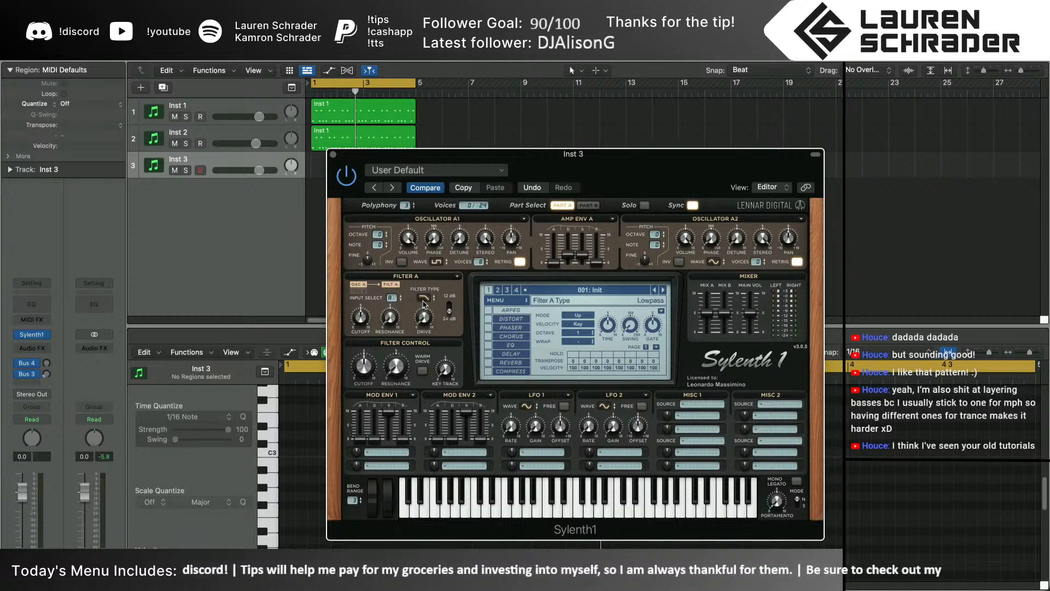
# Set oscillator A1's octave to -2 and audition the sound with notes on the Sylenth1 keyboard
pyautogui.click(476, 499)
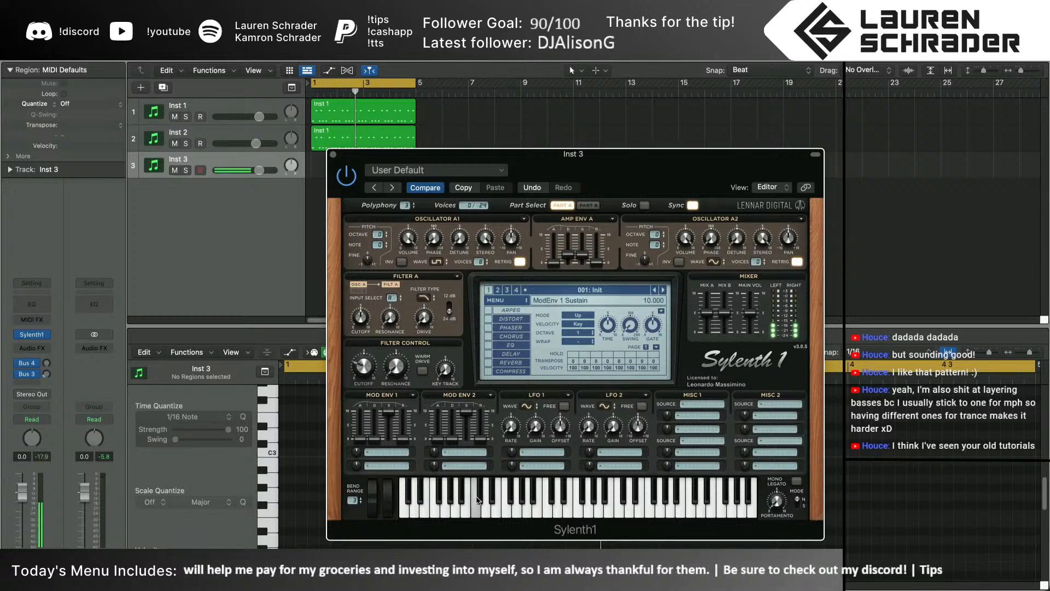
pyautogui.click(387, 237)
pyautogui.click(387, 237)
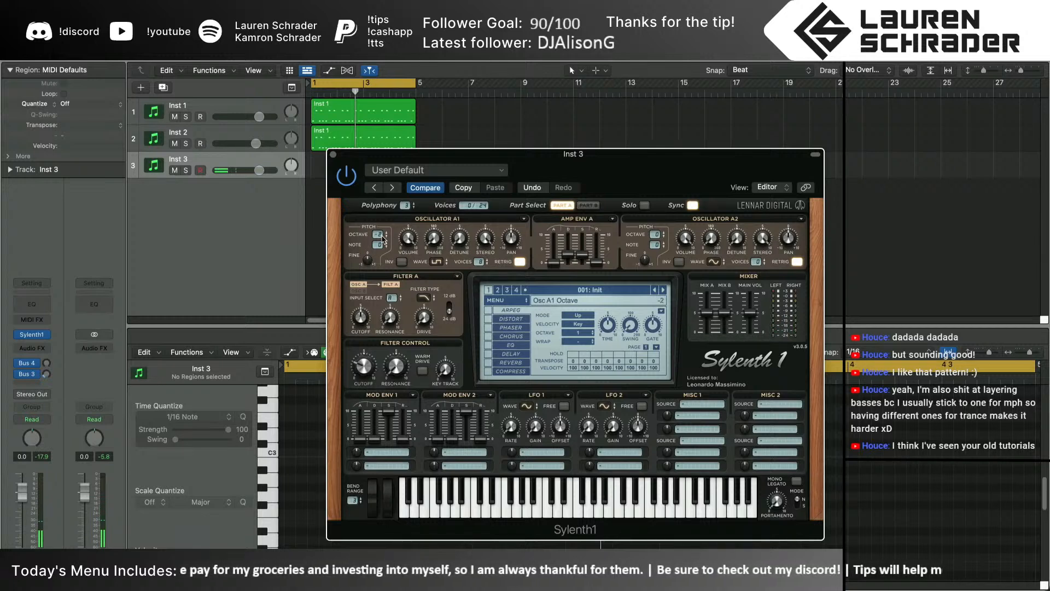
pyautogui.click(509, 499)
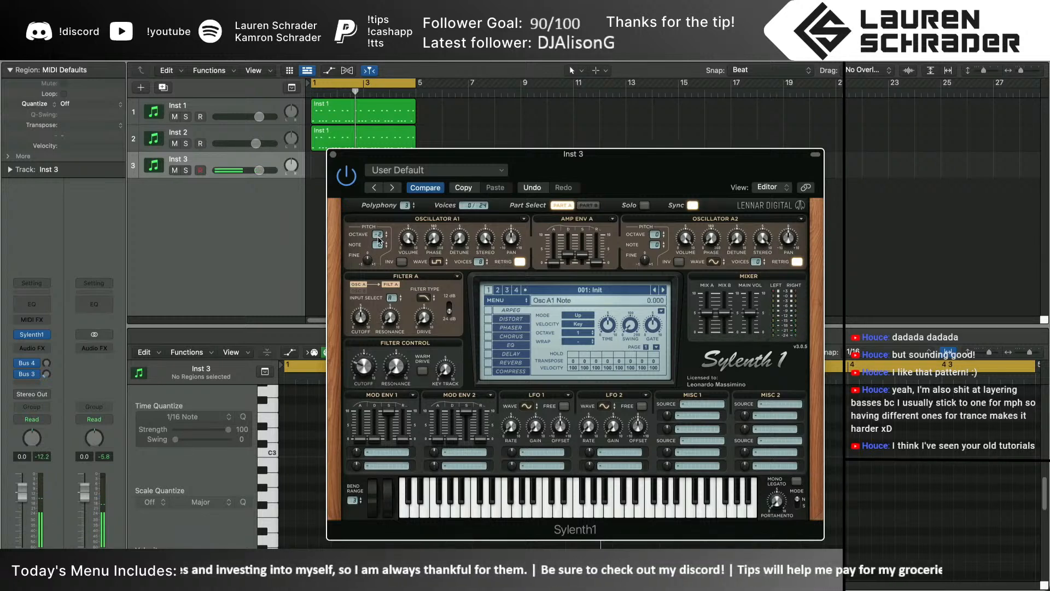
# Route Mod Env 1 to Cutoff AB with a decay of about 3.8 and drop Mod Env 2's sustain to zero
pyautogui.moveTo(348, 161); pyautogui.dragTo(422, 179)
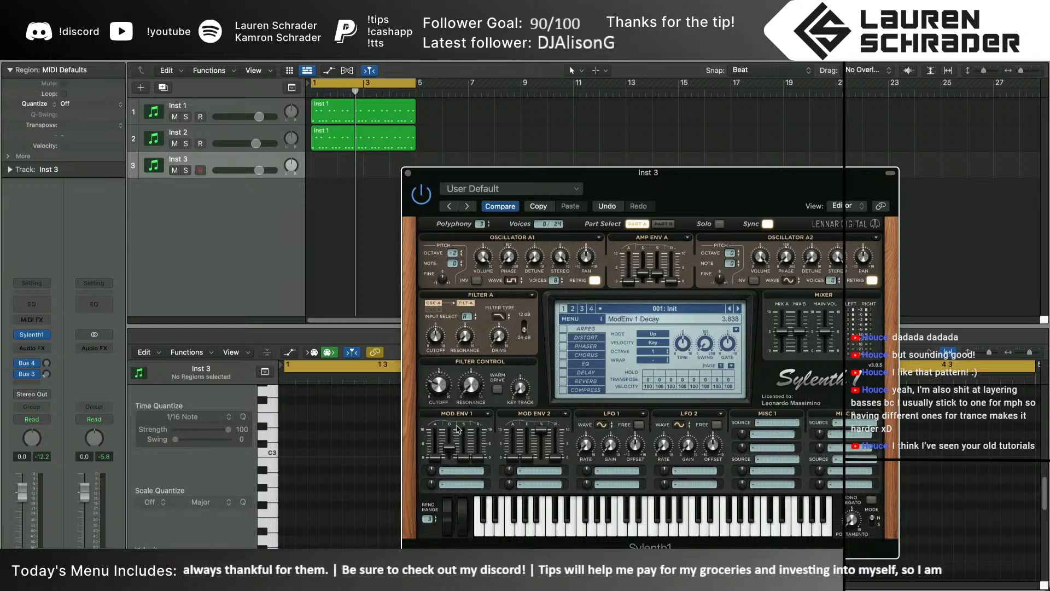
pyautogui.click(461, 472)
pyautogui.click(544, 368)
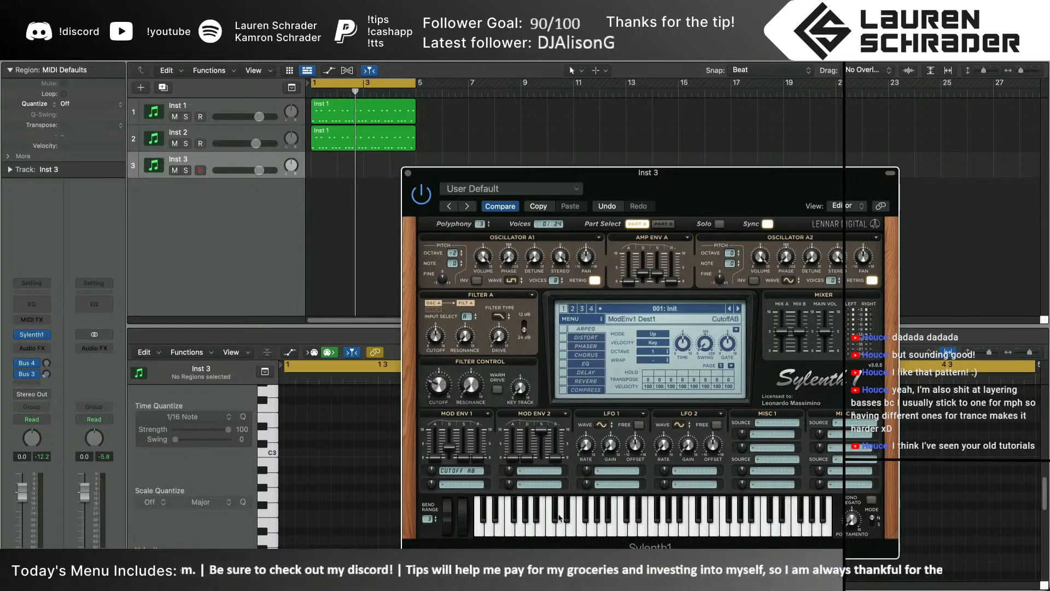
pyautogui.click(531, 506)
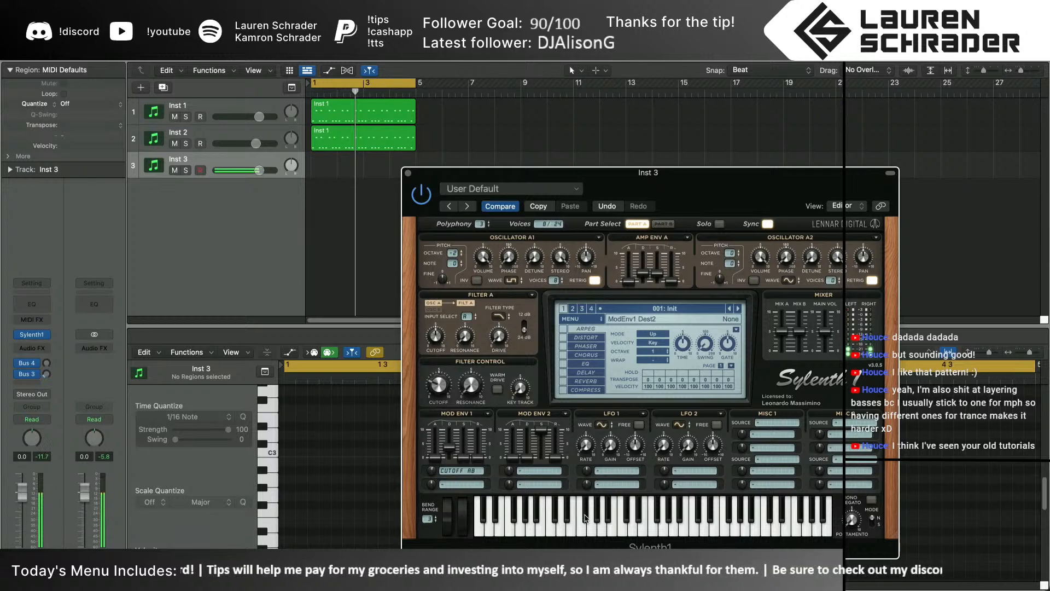
pyautogui.moveTo(540, 436); pyautogui.dragTo(539, 459)
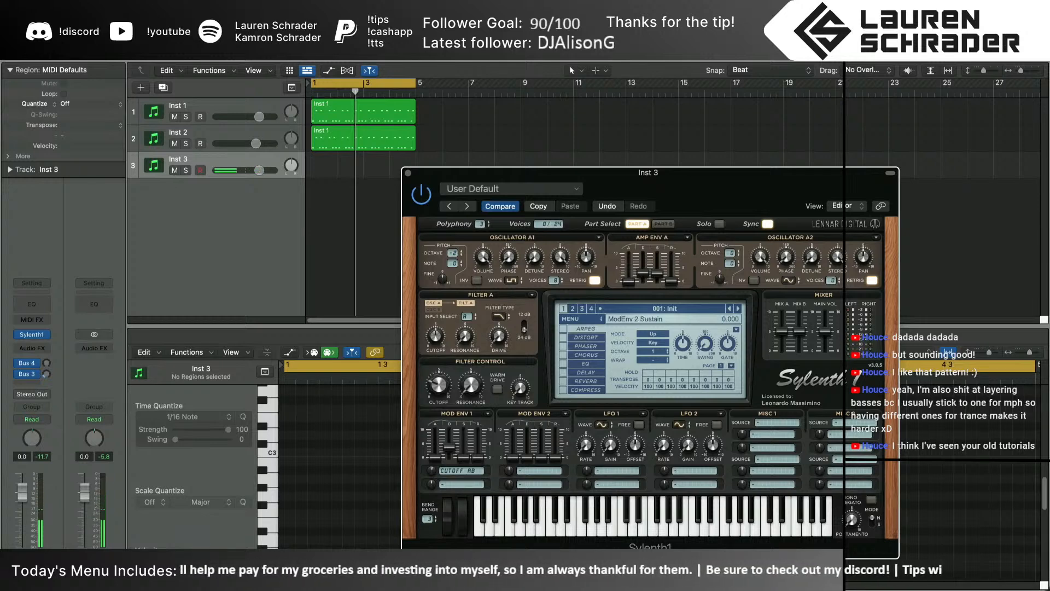
# Copy the Inst 2 region onto the Inst 3 track at bar 1, and solo Inst 3 for playback
pyautogui.click(375, 142)
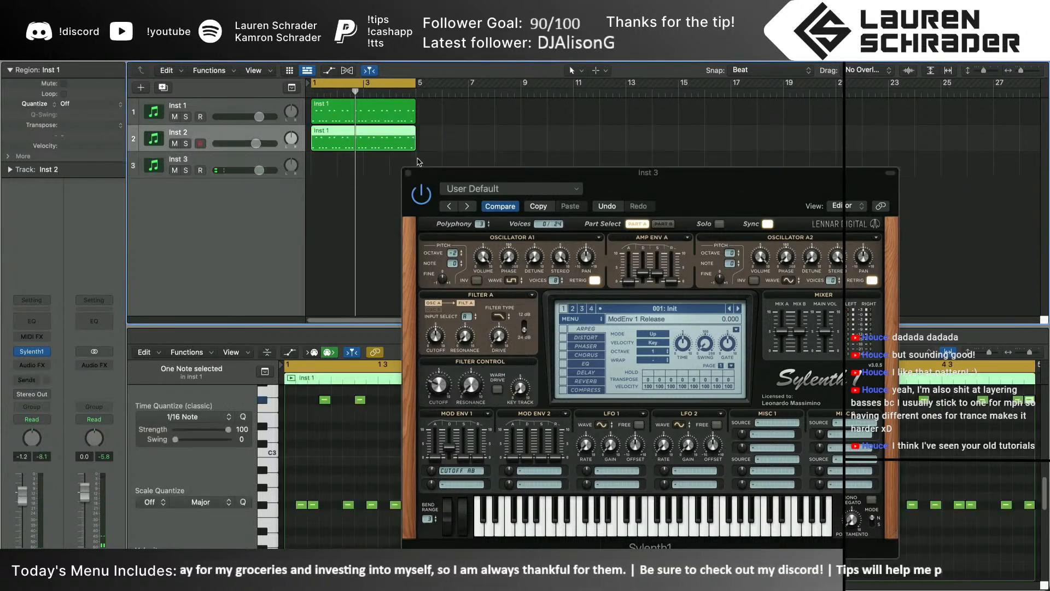
pyautogui.press('super+r')
pyautogui.moveTo(447, 138); pyautogui.dragTo(343, 172)
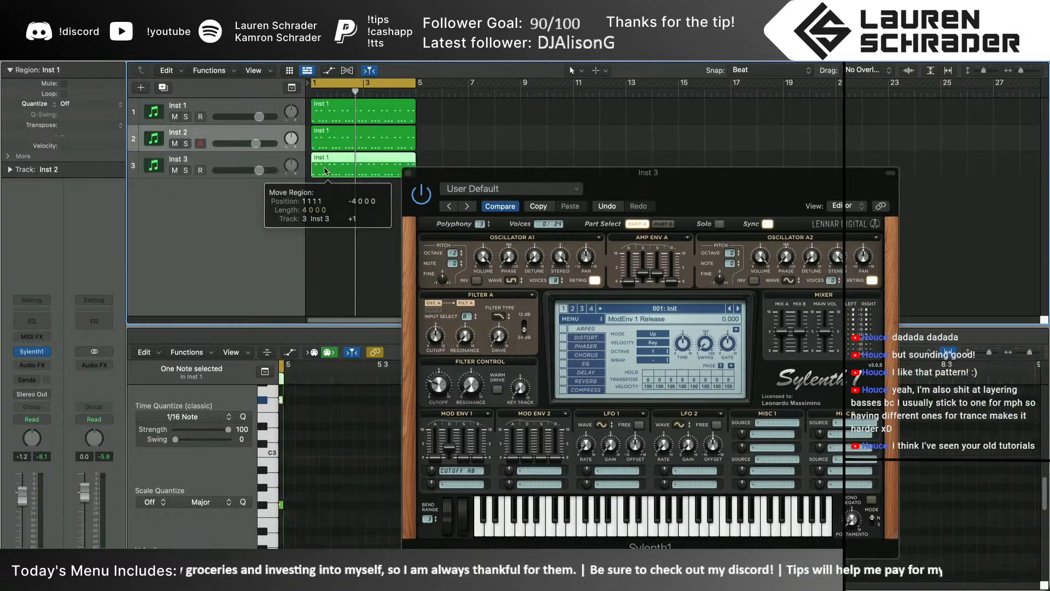
pyautogui.click(186, 170)
pyautogui.press('space')
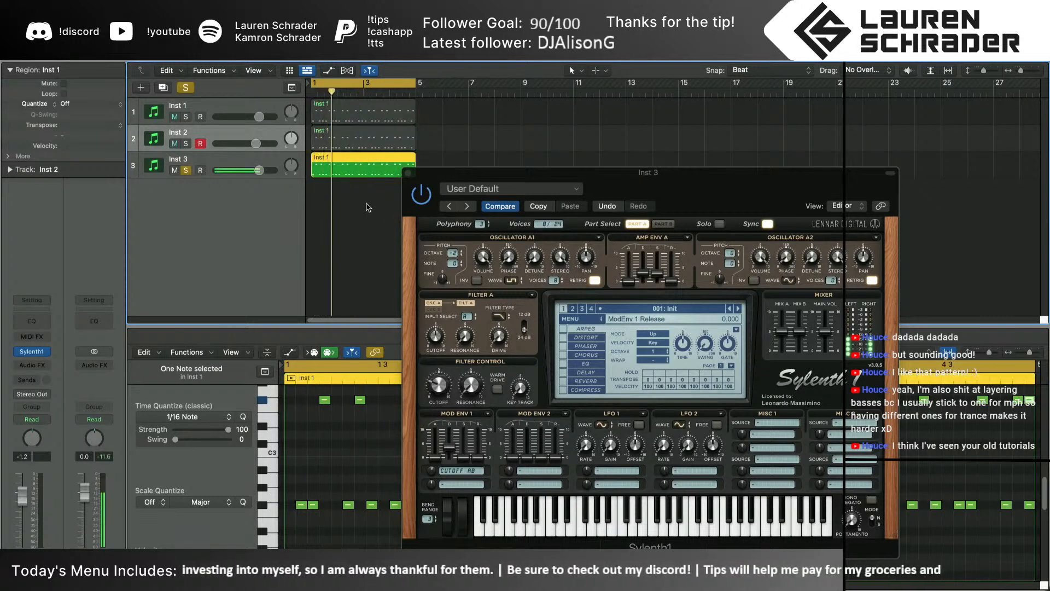
# Remove the Bus 4 and Bus 3 sends from the Inst 3 channel strip
pyautogui.click(246, 162)
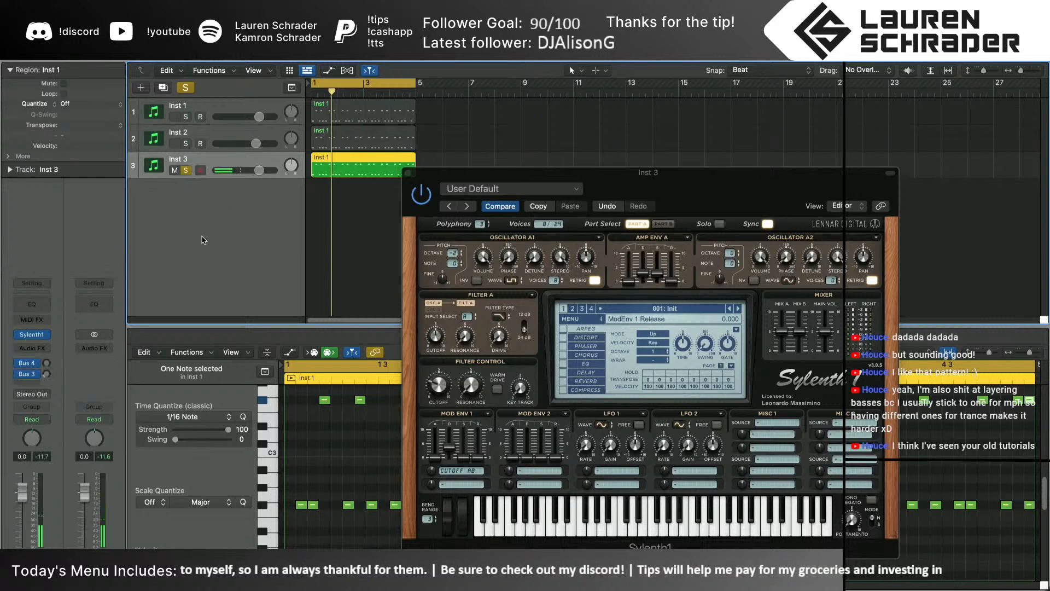
pyautogui.click(27, 363)
pyautogui.click(27, 435)
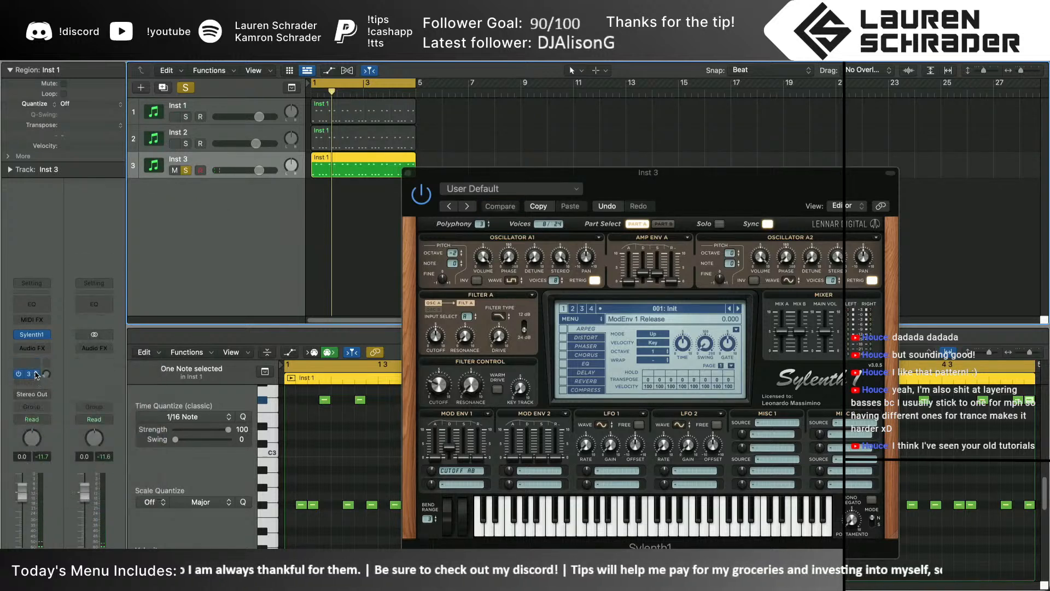
pyautogui.click(35, 373)
pyautogui.click(38, 444)
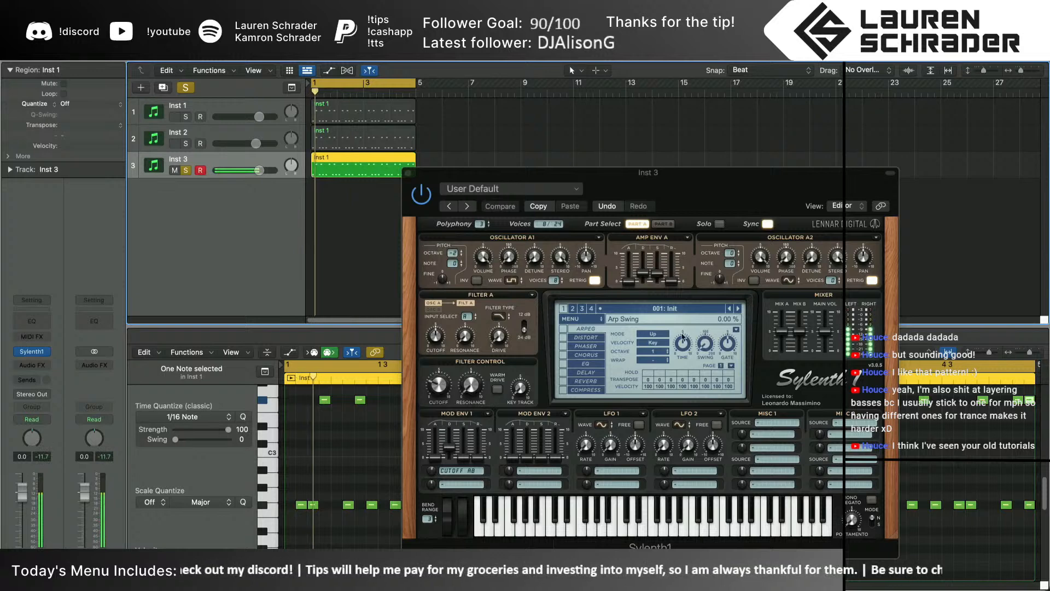
# Route Inst 3's Mod Env 2 to Pitch AB with a very short decay of about 0.26
pyautogui.click(443, 394)
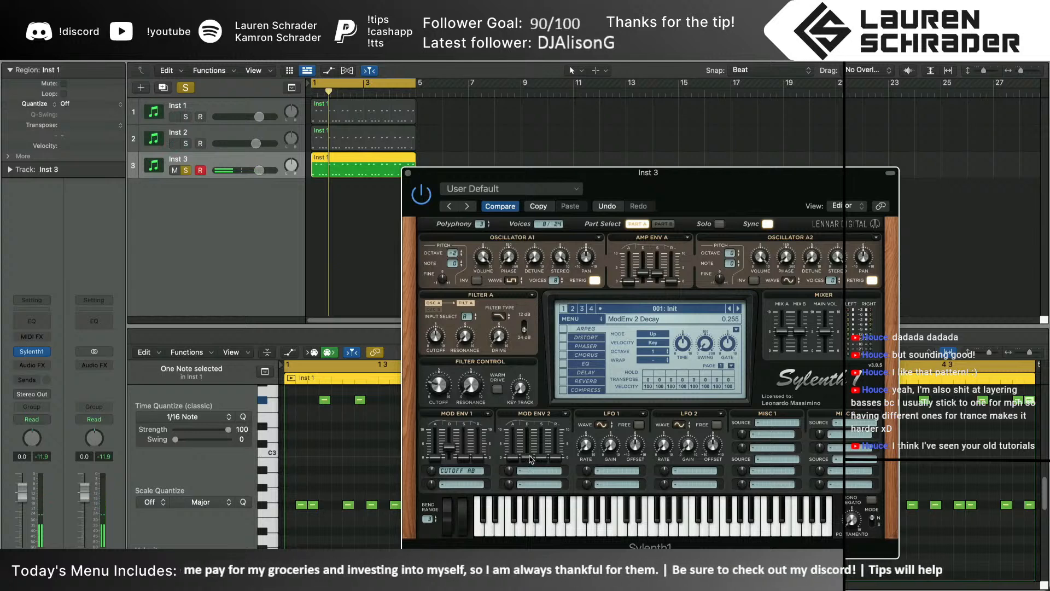
pyautogui.click(526, 471)
pyautogui.click(547, 402)
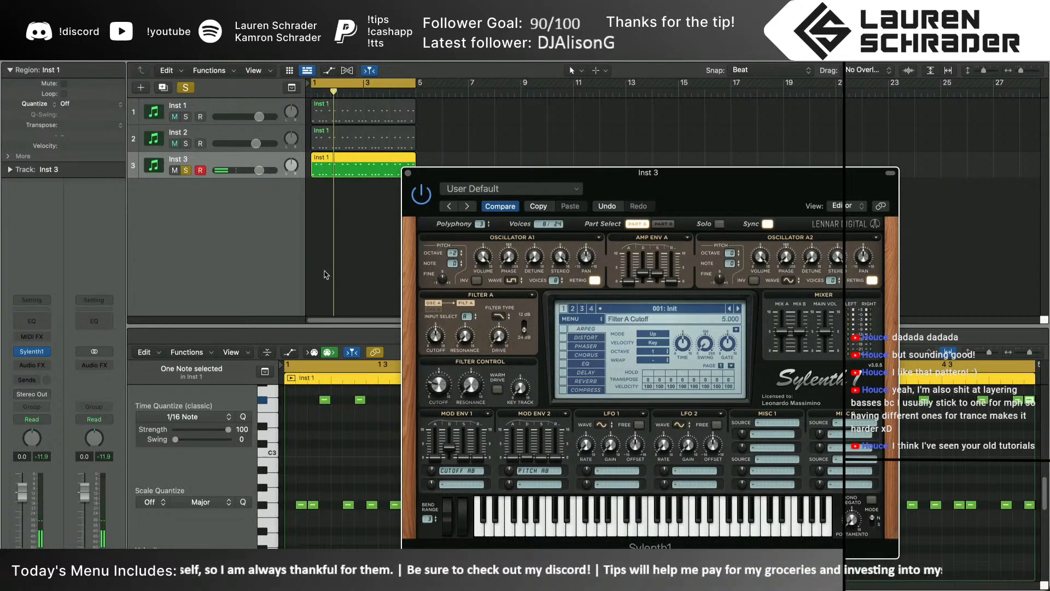
# Unsolo Inst 3 to hear all three bass layers together, then hide the plug-in window and deselect the region
pyautogui.click(186, 171)
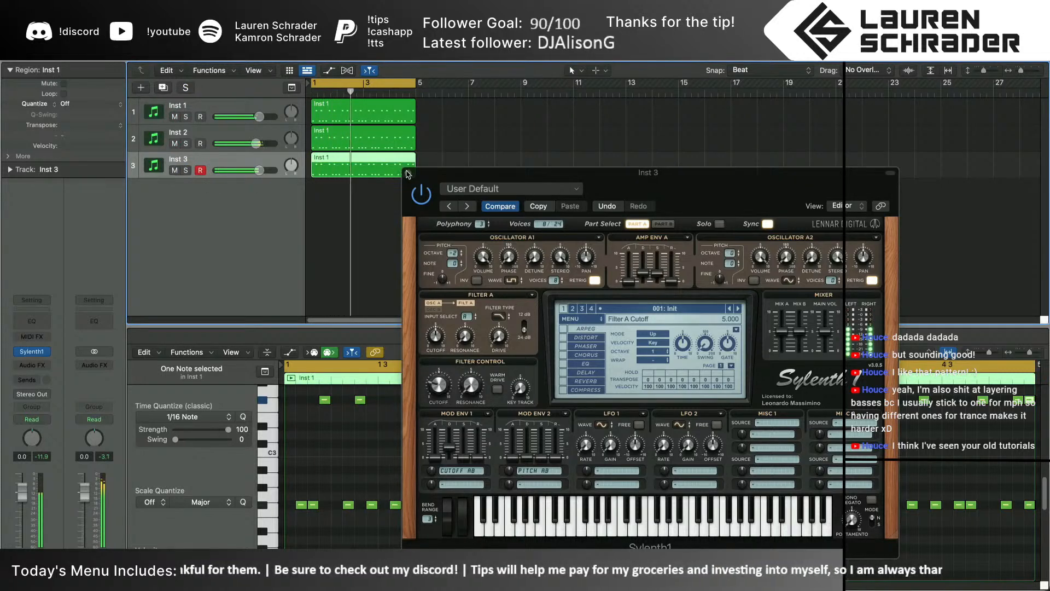
pyautogui.press('v')
pyautogui.click(332, 220)
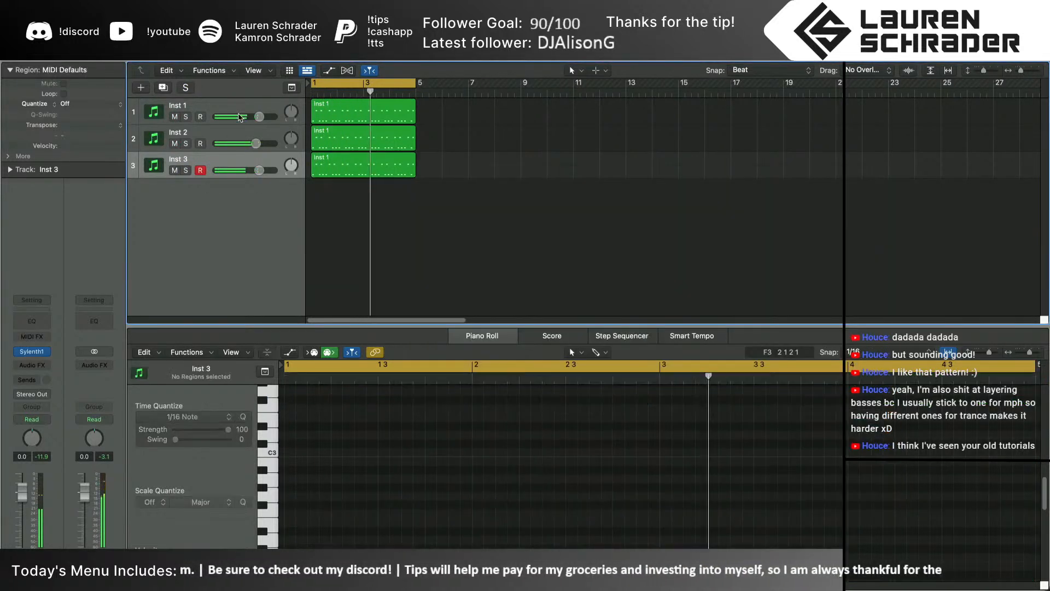
# Stop playback and rename the Inst 1 track as High Bass 1
pyautogui.click(241, 109)
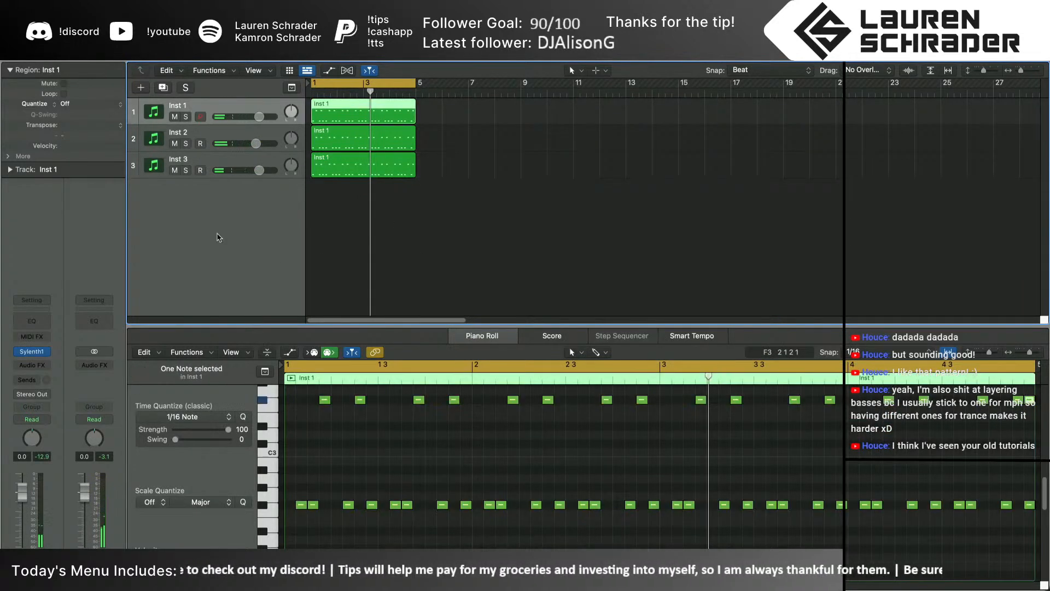
pyautogui.rightClick(219, 234)
pyautogui.rightClick(205, 104)
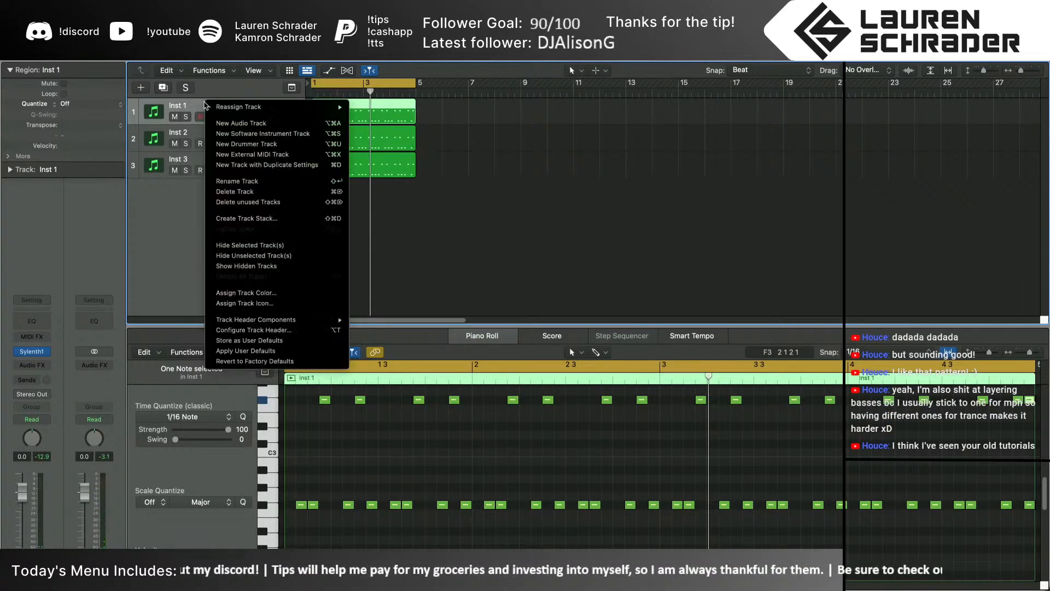
pyautogui.click(189, 105)
pyautogui.doubleClick(190, 104)
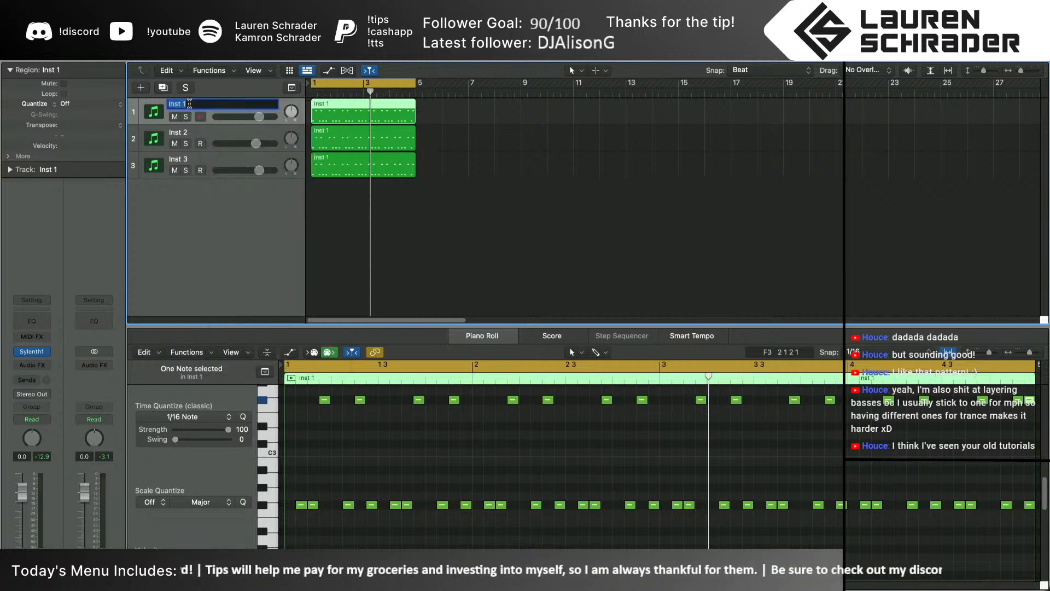
pyautogui.write('High Bass')
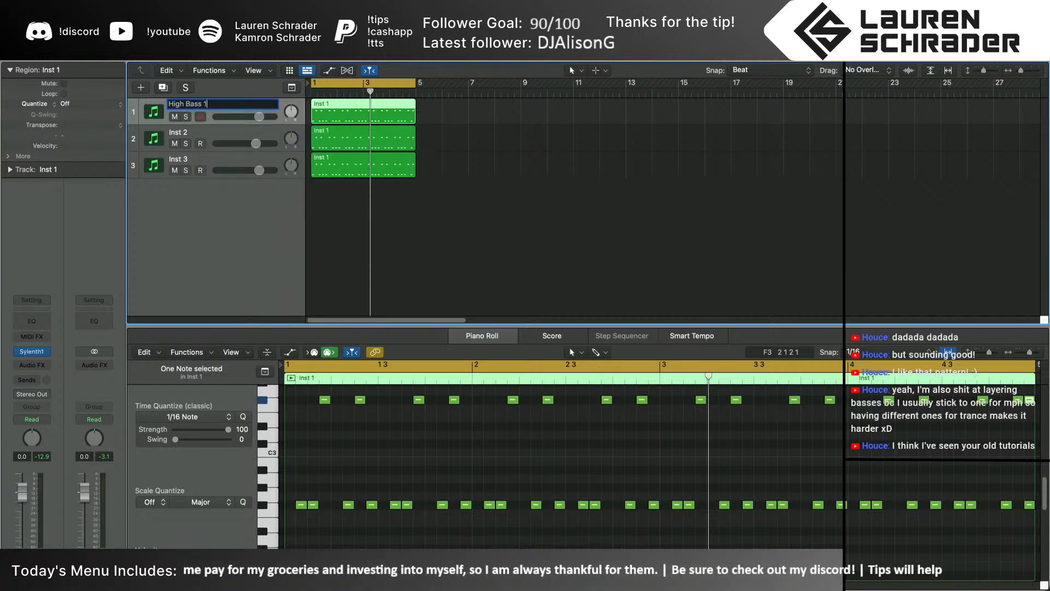
pyautogui.press('Return')
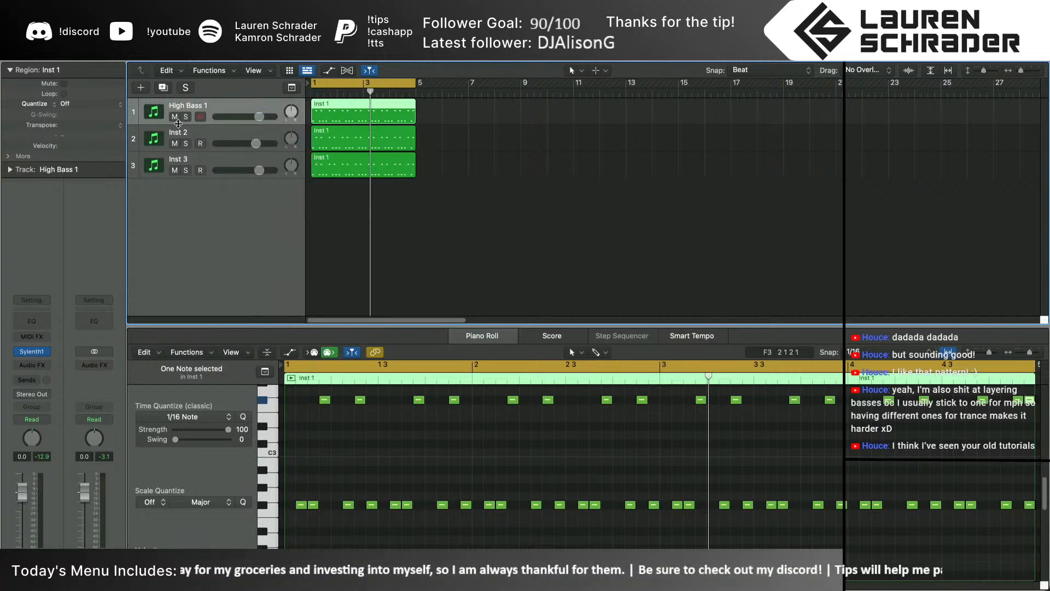
# Rename the Inst 2 track as Mid Bass 2 and the Inst 3 track as Sub Bass
pyautogui.doubleClick(180, 133)
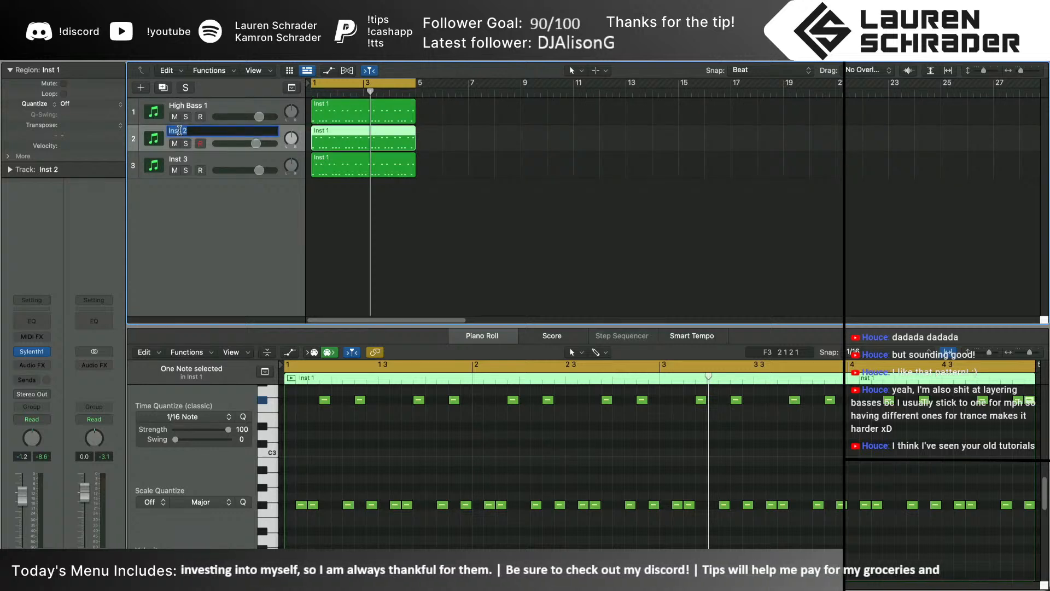
pyautogui.write('Mid Bass')
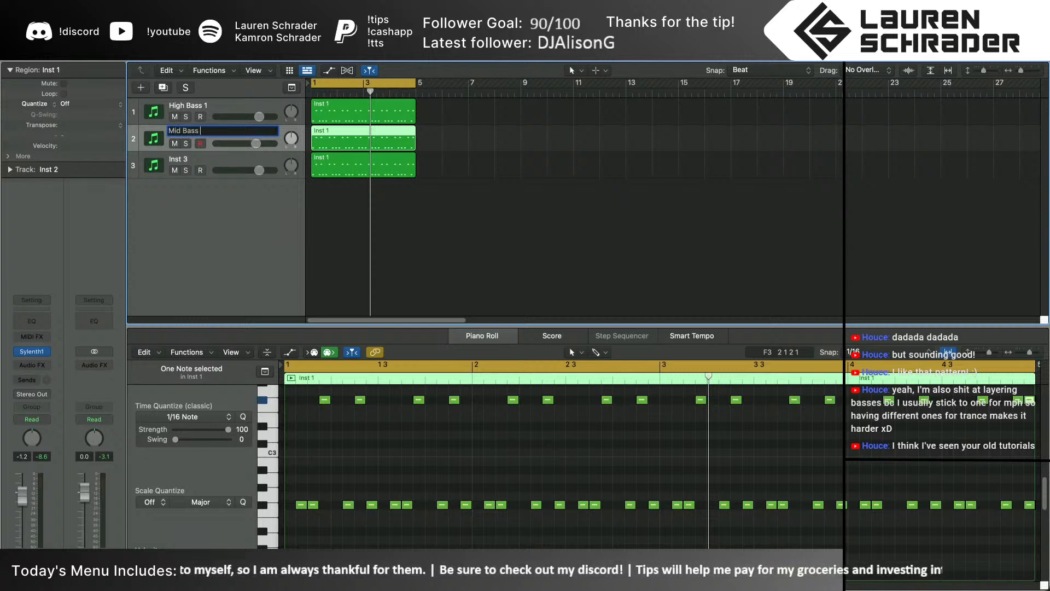
pyautogui.press('Return')
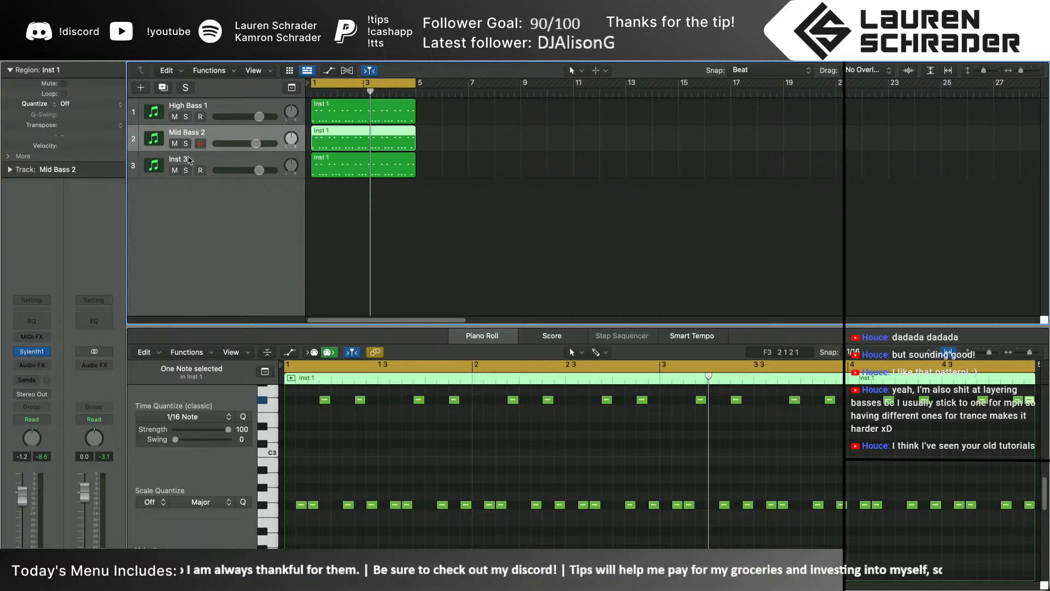
pyautogui.doubleClick(188, 159)
pyautogui.write('Sub Bass')
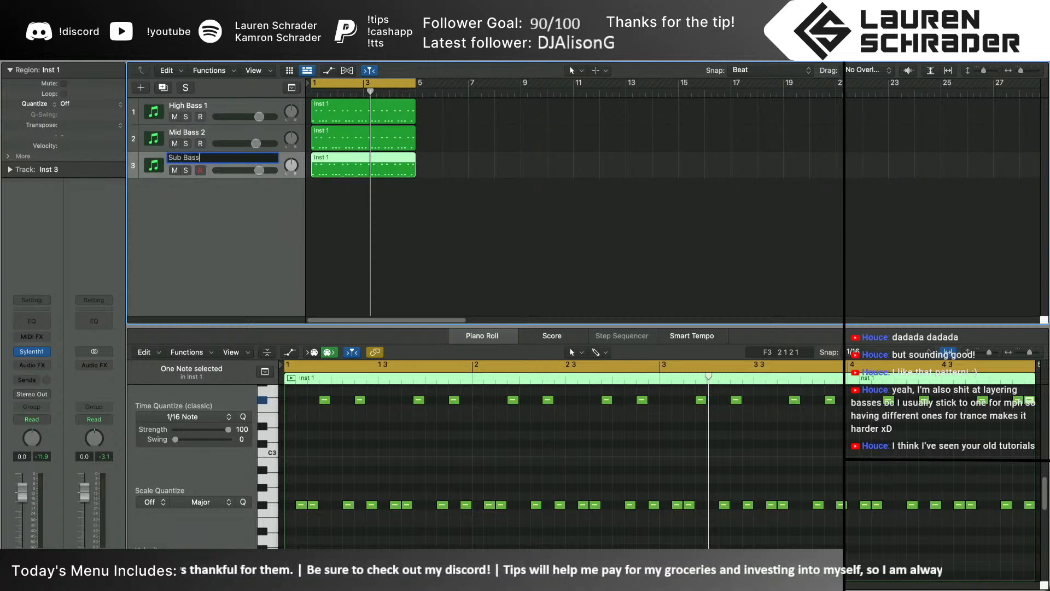
pyautogui.press('Return')
# Change the number in the second track's name so it reads Mid Bass 1
pyautogui.doubleClick(196, 130)
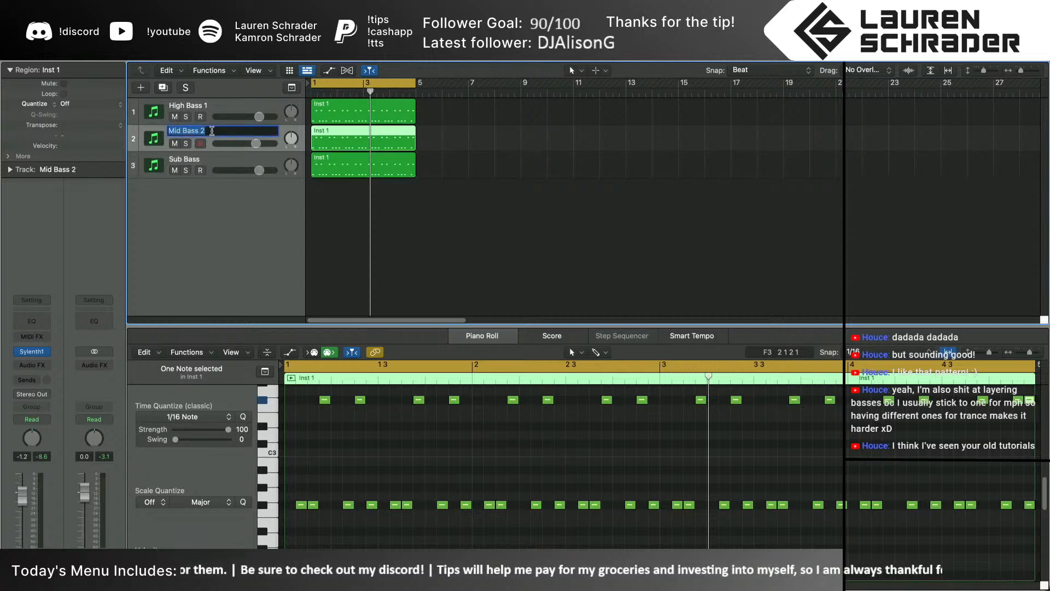
pyautogui.click(212, 131)
pyautogui.write('1')
pyautogui.press('Return')
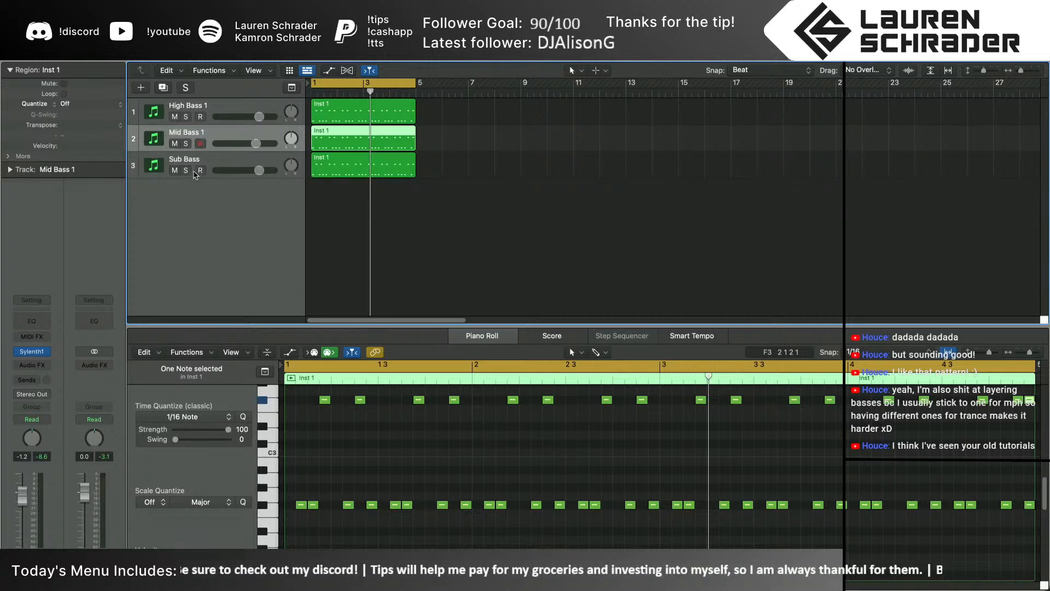
# Add a new software instrument track and move it directly below High Bass 1
pyautogui.rightClick(181, 218)
pyautogui.click(232, 237)
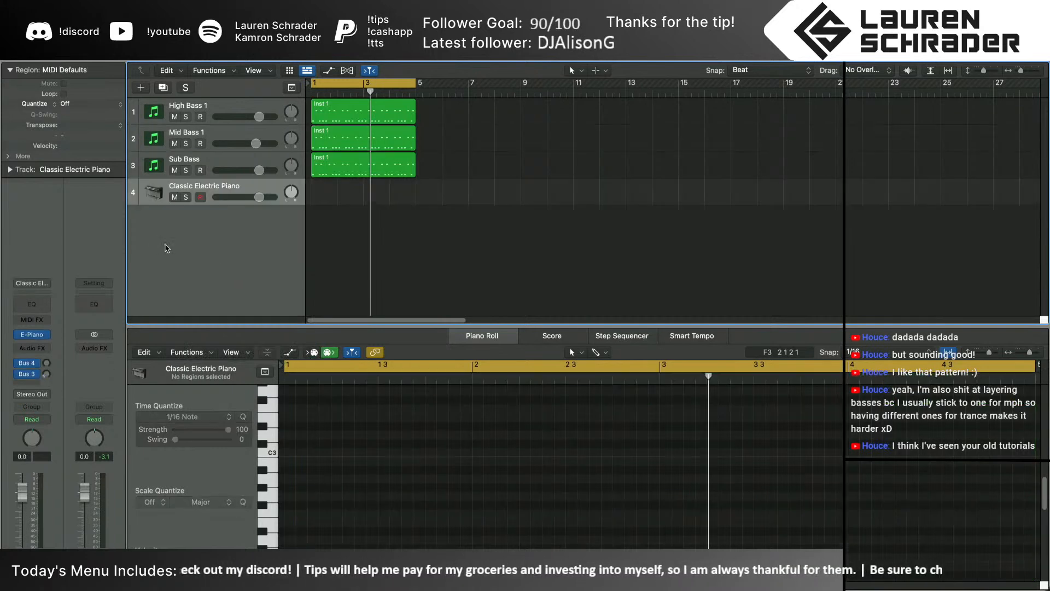
pyautogui.moveTo(210, 159); pyautogui.dragTo(217, 141)
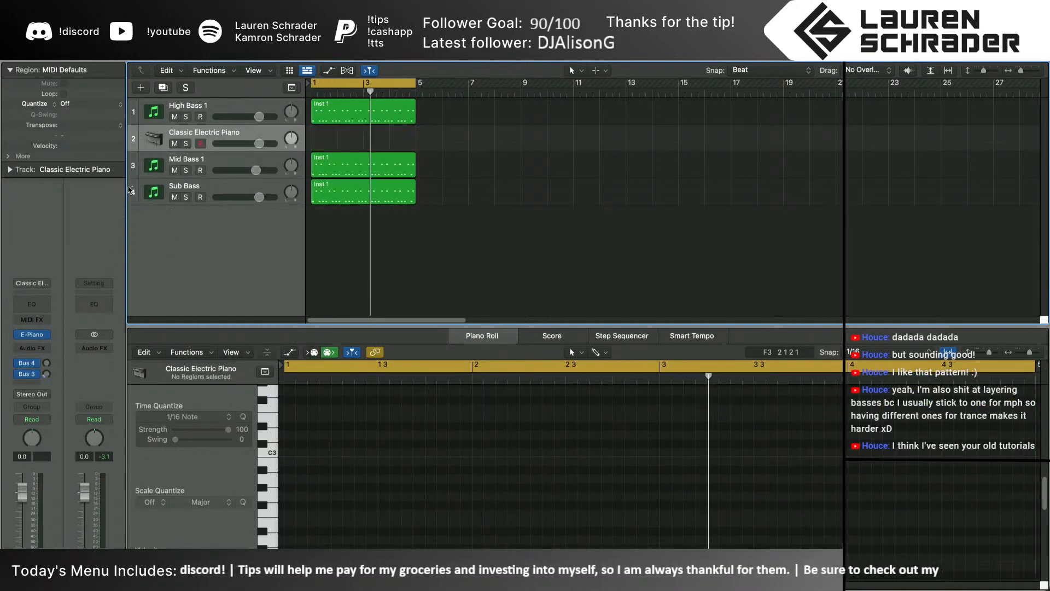
# Replace the new track's electric piano with a stereo Sylenth1 instance and remove its Bus 4 and Bus 3 sends
pyautogui.click(47, 335)
pyautogui.moveTo(108, 248)
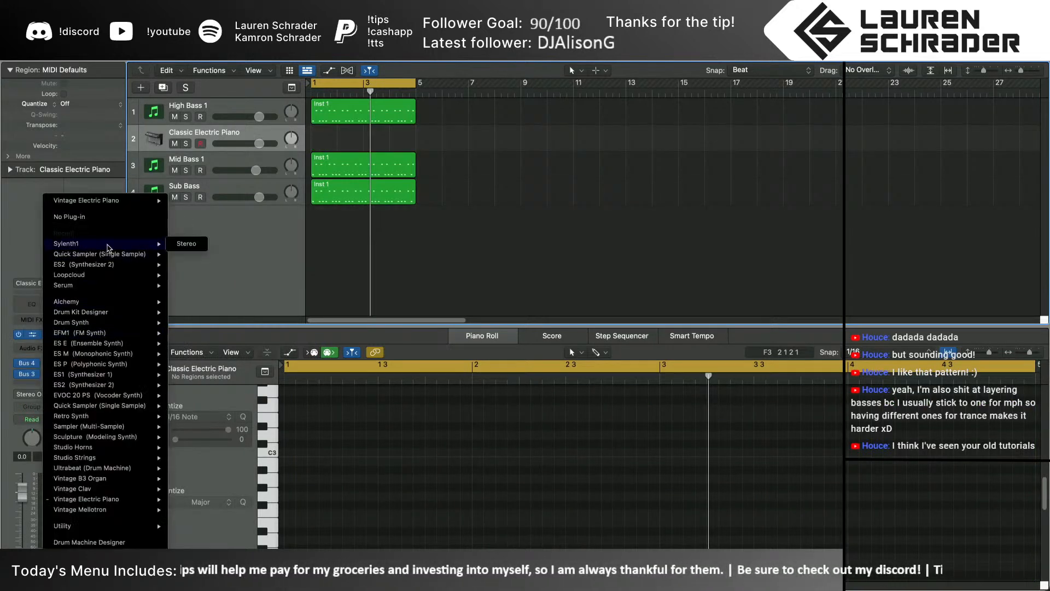
pyautogui.click(183, 247)
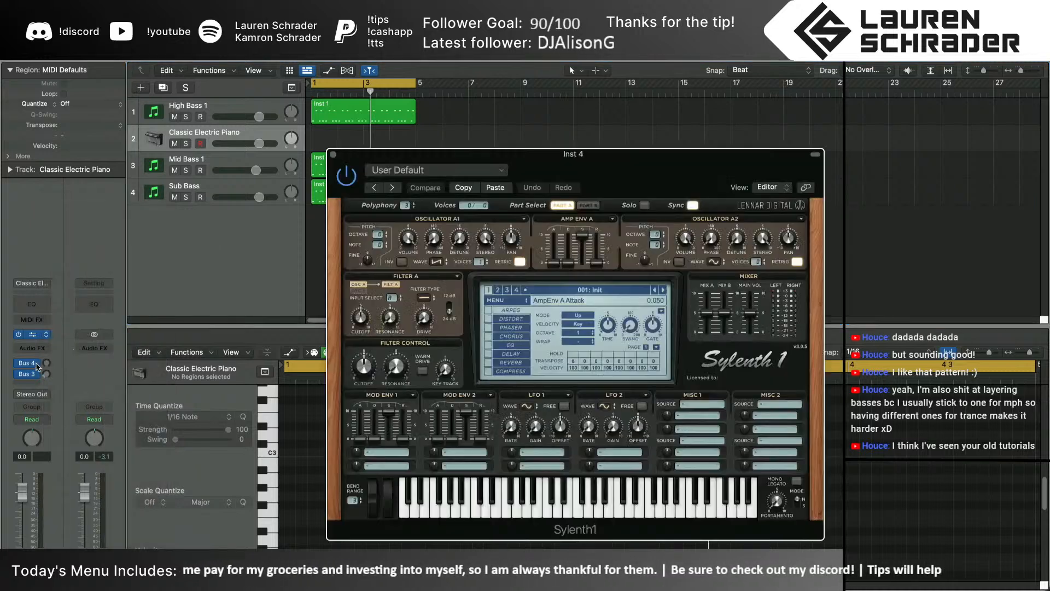
pyautogui.click(41, 369)
pyautogui.click(40, 432)
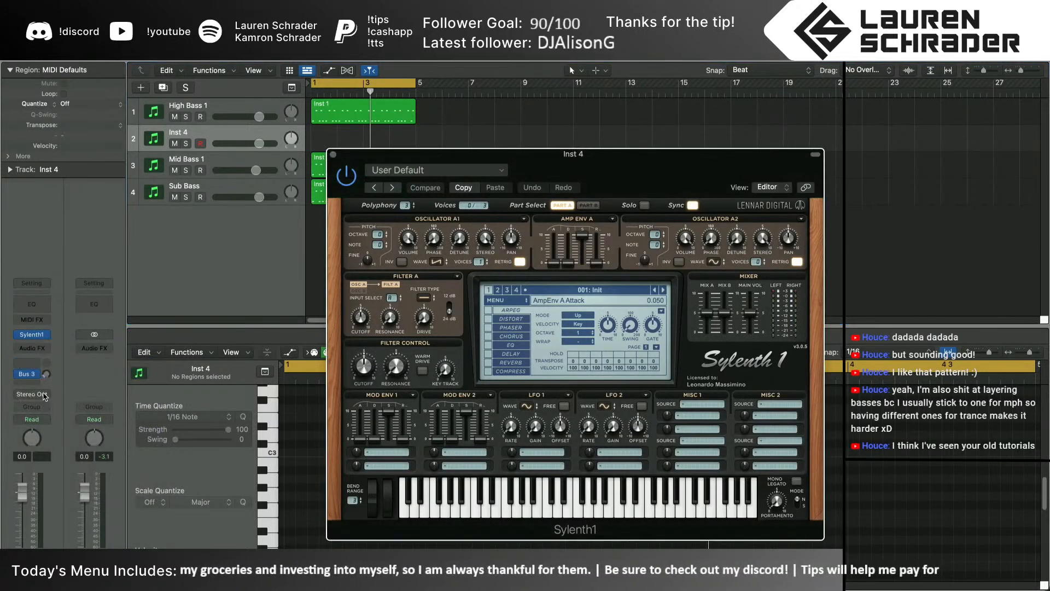
pyautogui.click(37, 375)
pyautogui.click(53, 445)
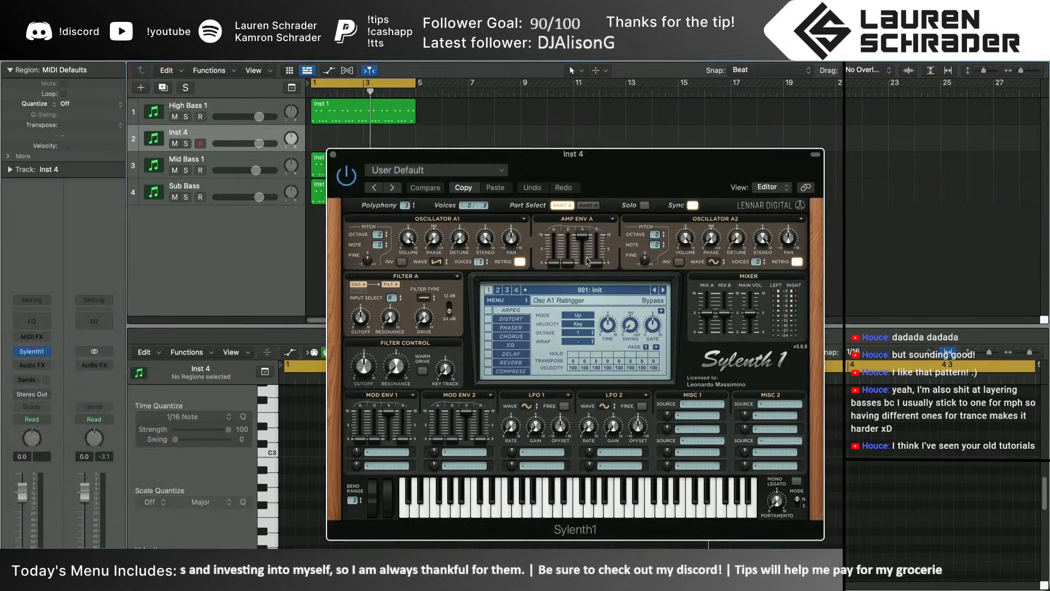
# Lower the amp envelope's sustain, adjust its decay, and set oscillator A1 to 4 voices, octave -2 and retrigger off
pyautogui.moveTo(583, 237); pyautogui.dragTo(583, 323)
pyautogui.moveTo(569, 266)
pyautogui.mouseDown()
pyautogui.moveTo(583, 236)
pyautogui.moveTo(583, 274)
pyautogui.mouseUp()
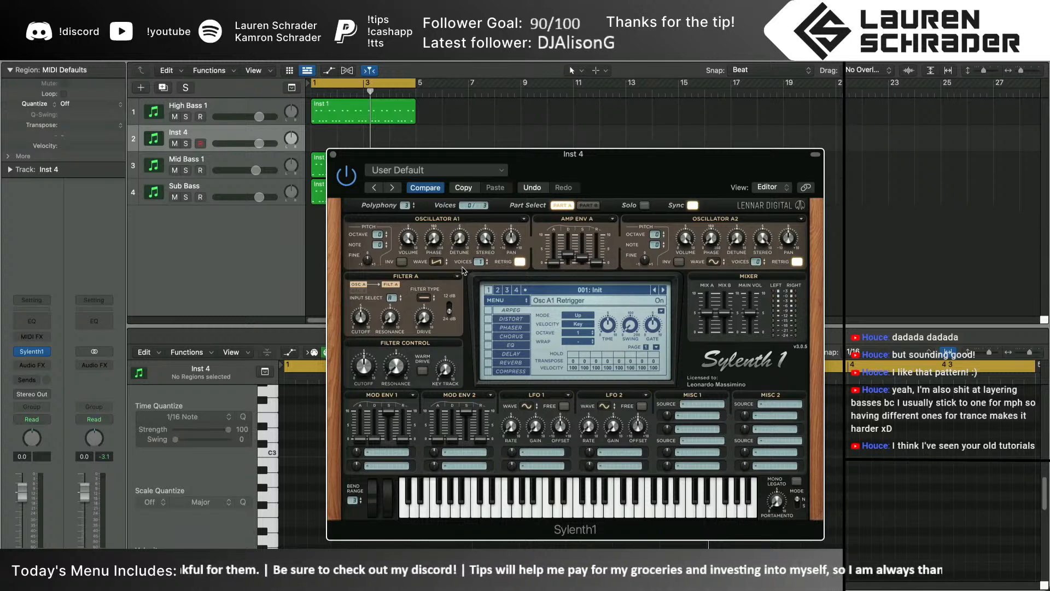
pyautogui.click(480, 264)
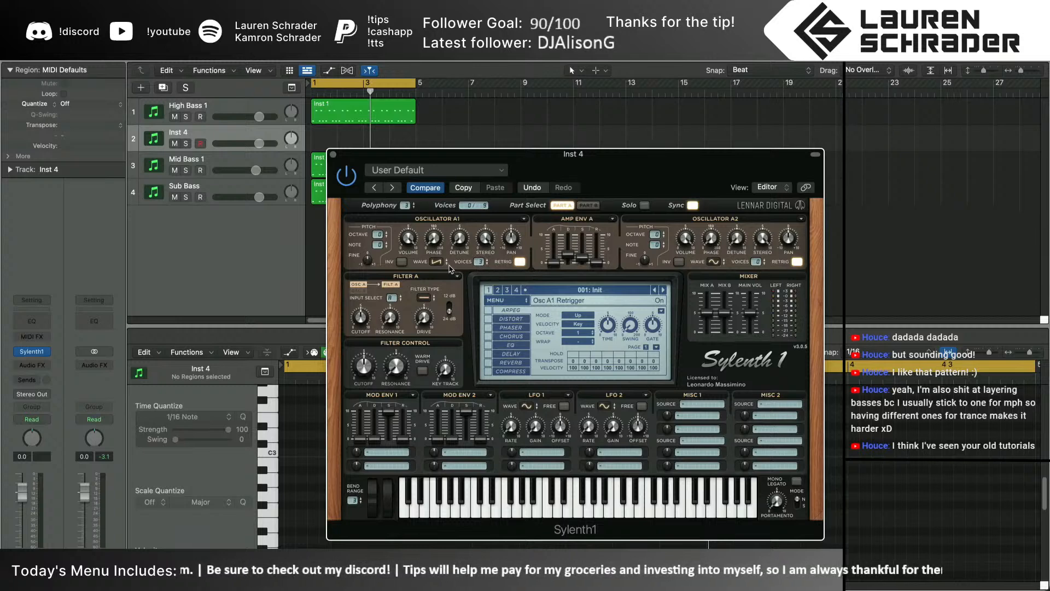
pyautogui.click(520, 261)
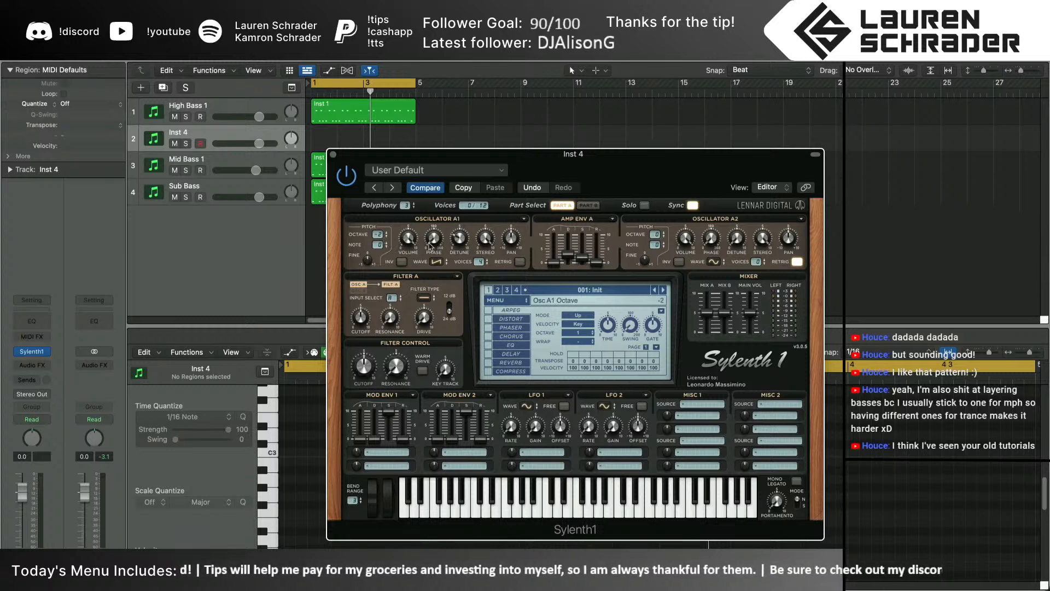
pyautogui.click(506, 507)
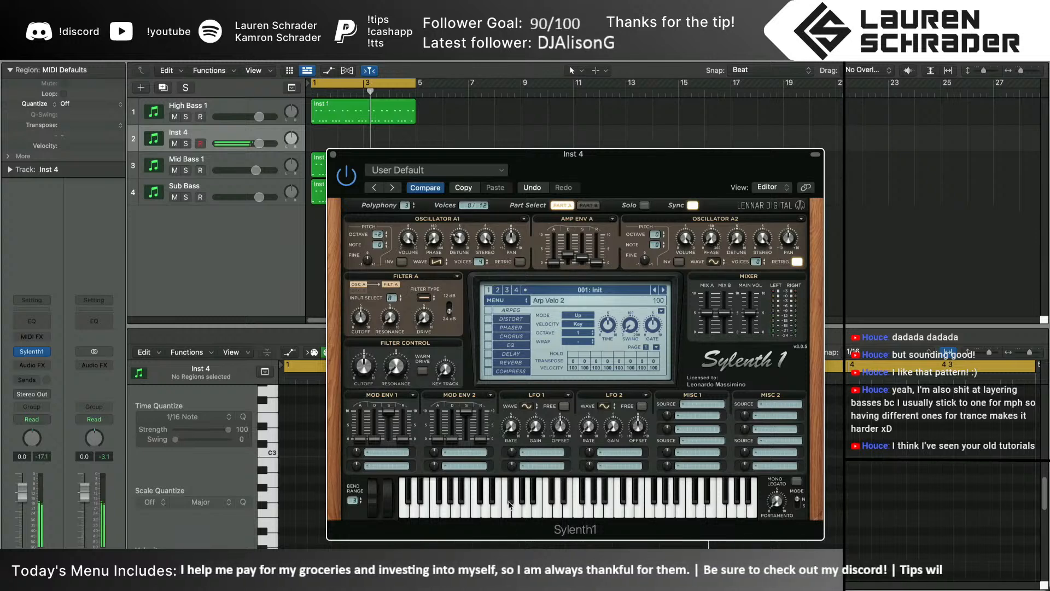
# Set oscillator A2 to a saw wave with 4 voices, retrigger off and detune about 2.19
pyautogui.click(713, 263)
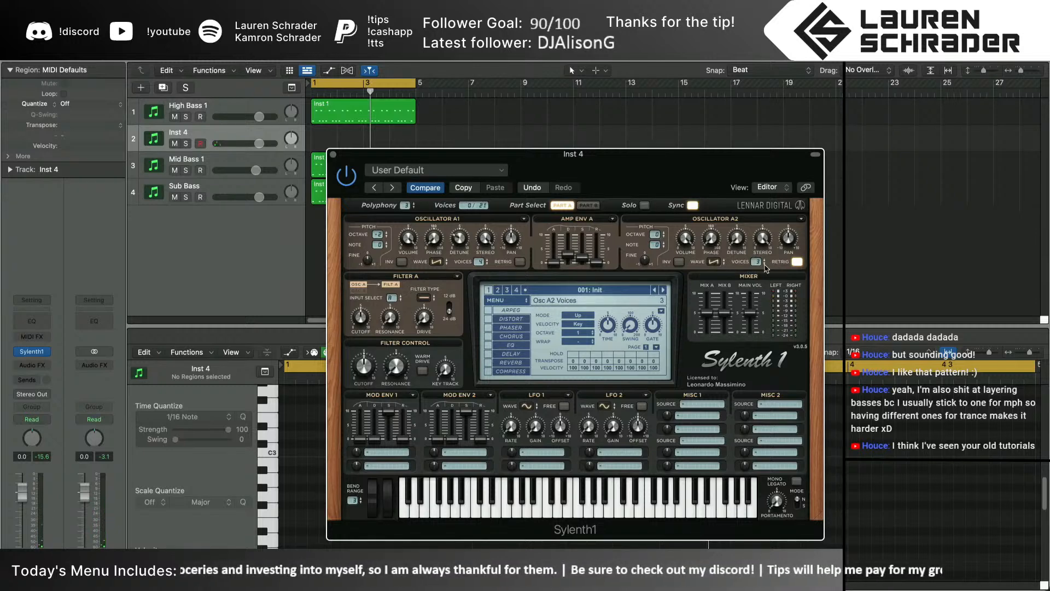
pyautogui.click(764, 263)
pyautogui.click(795, 262)
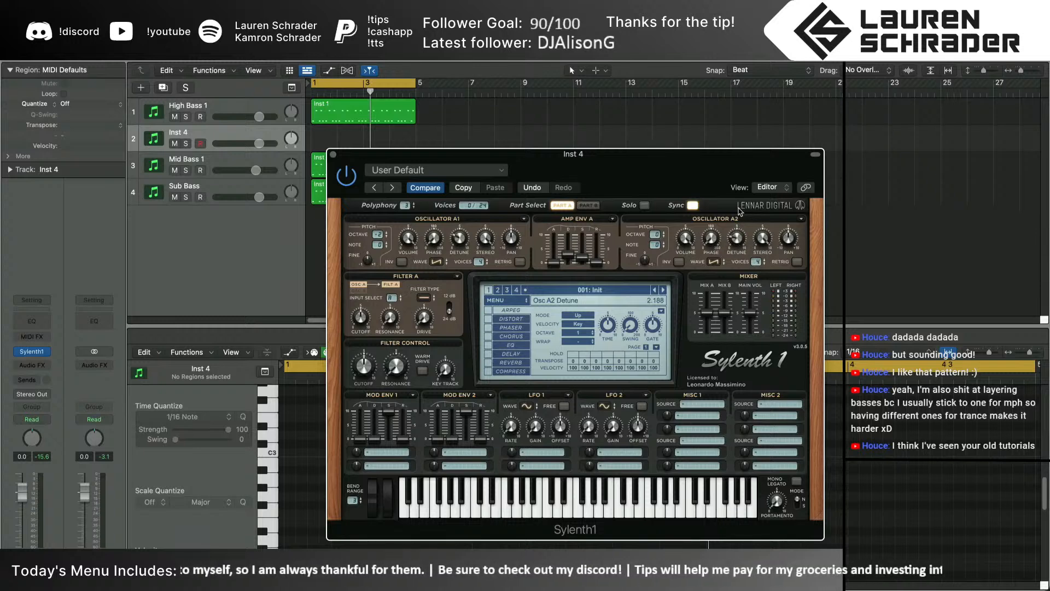
# Switch filter A to low-pass and route modulation envelope 1, with sustain about 0.17, to Cutoff A and B at an amount of about 4.59
pyautogui.click(425, 299)
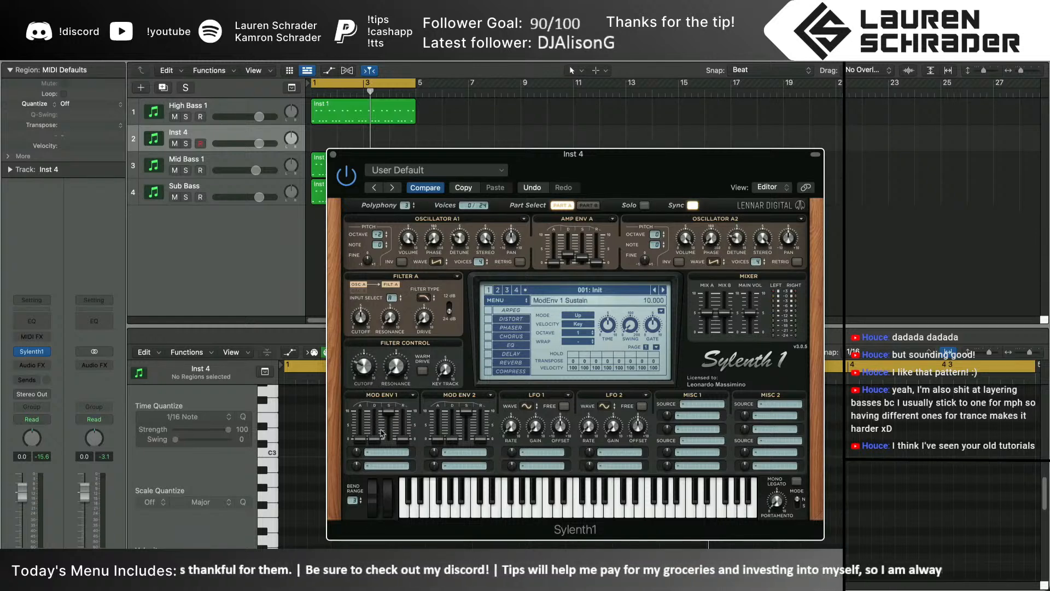
pyautogui.moveTo(390, 419)
pyautogui.mouseDown()
pyautogui.moveTo(390, 437)
pyautogui.moveTo(388, 415)
pyautogui.moveTo(405, 426)
pyautogui.mouseUp()
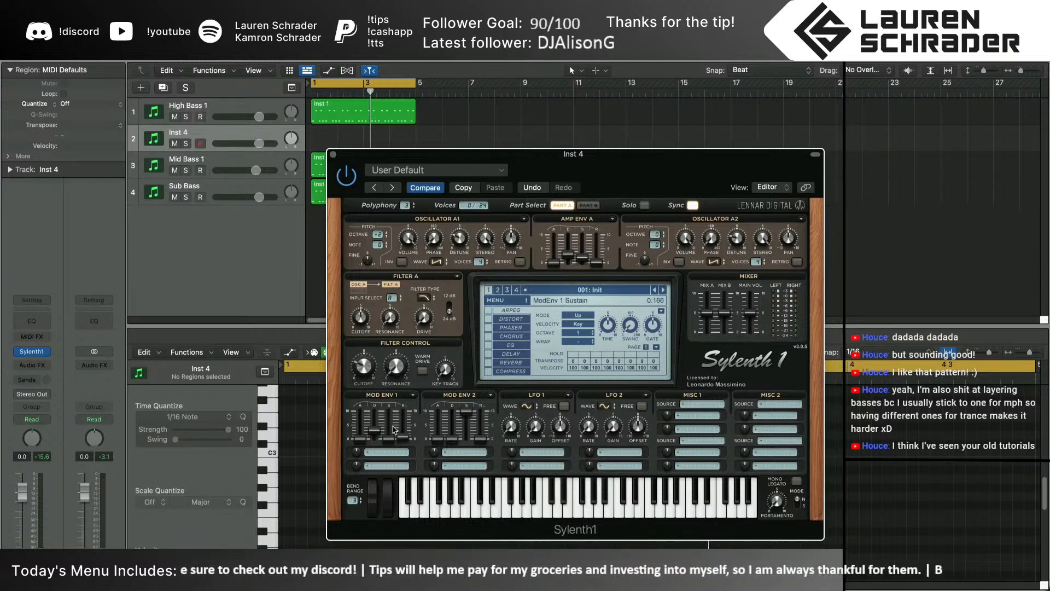
pyautogui.click(386, 452)
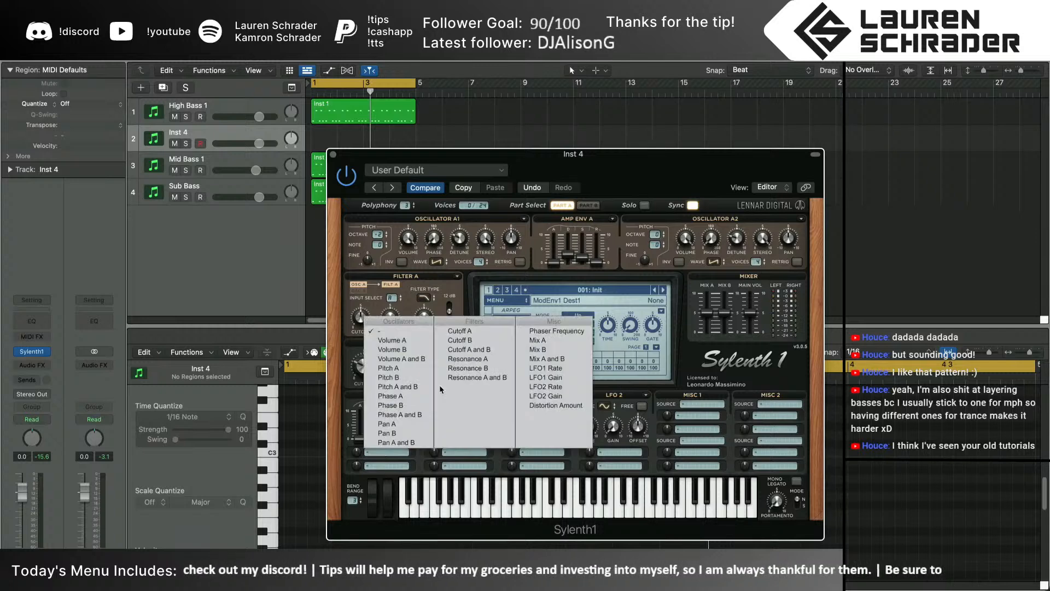
pyautogui.click(469, 349)
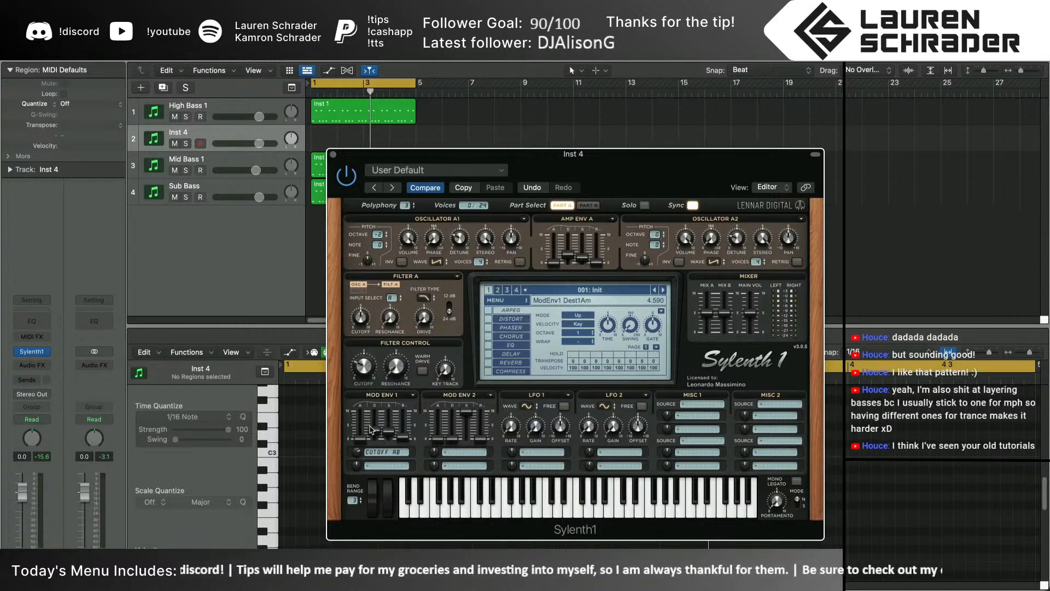
# Set oscillator A2's detune to about 2.32 and its octave to -2 while auditioning a note
pyautogui.click(509, 499)
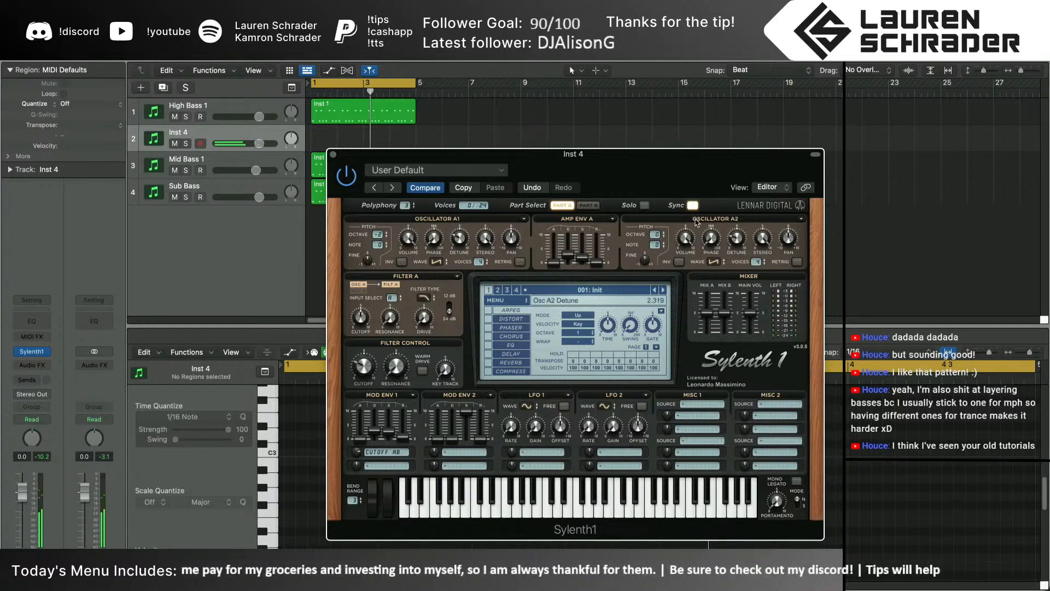
pyautogui.click(662, 237)
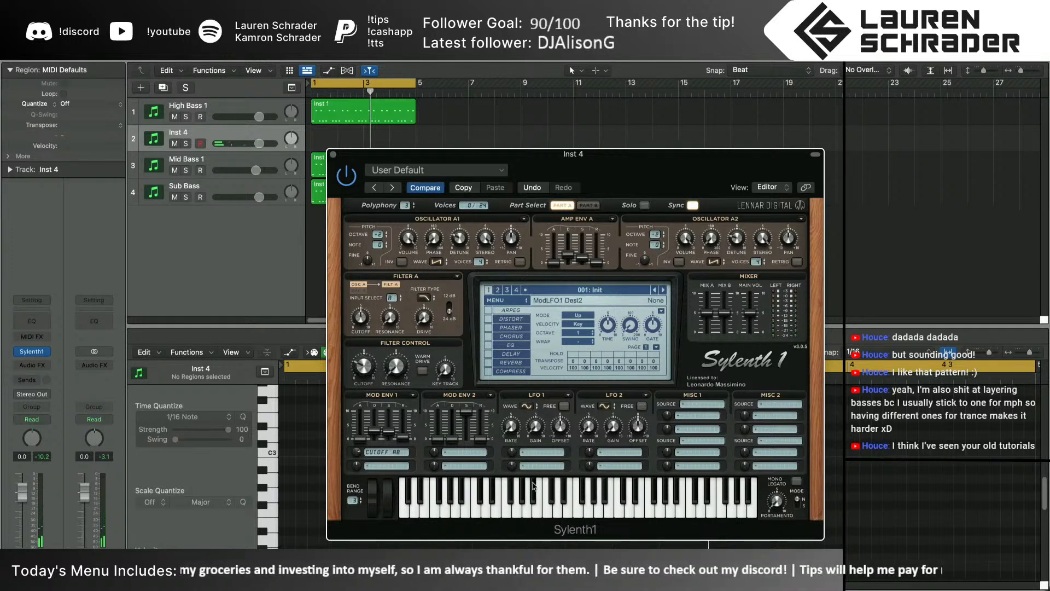
pyautogui.click(510, 499)
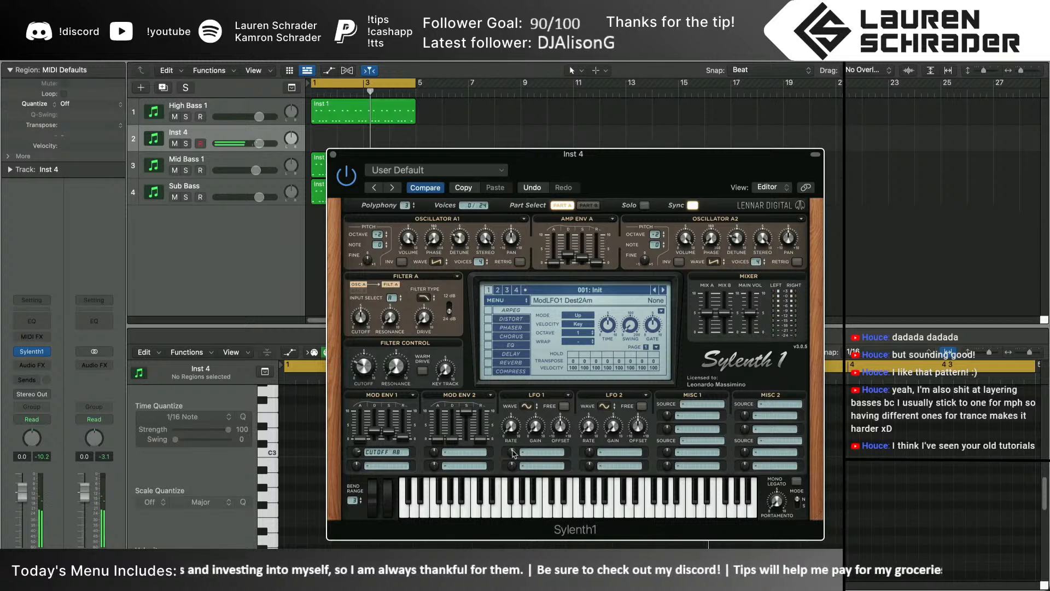
# Copy the High Bass 1 region onto the Inst 4 track at bar 1, and play that track soloed
pyautogui.click(430, 114)
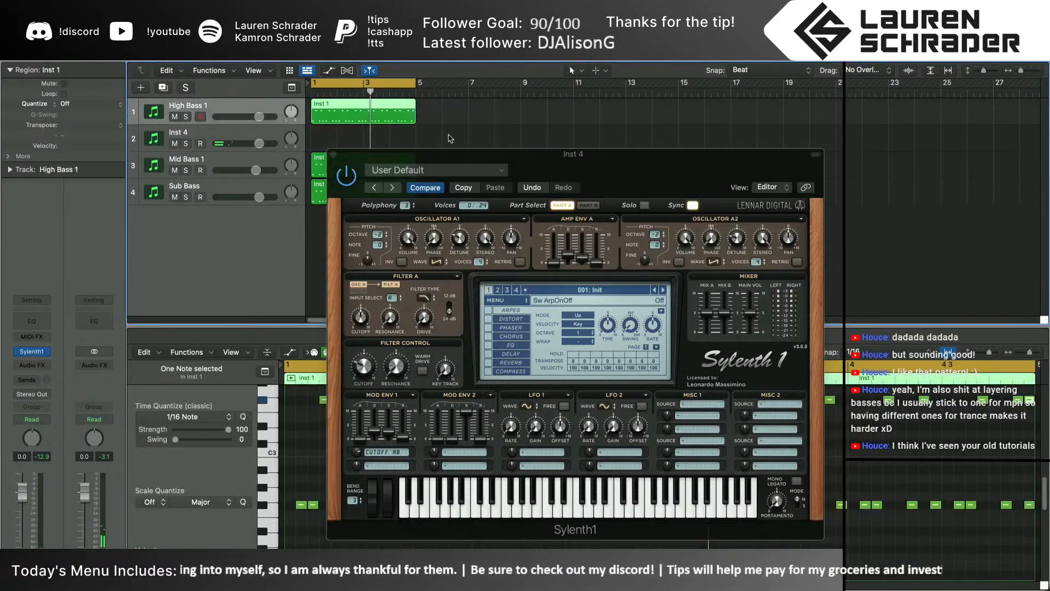
pyautogui.press('super+r')
pyautogui.moveTo(453, 116); pyautogui.dragTo(338, 136)
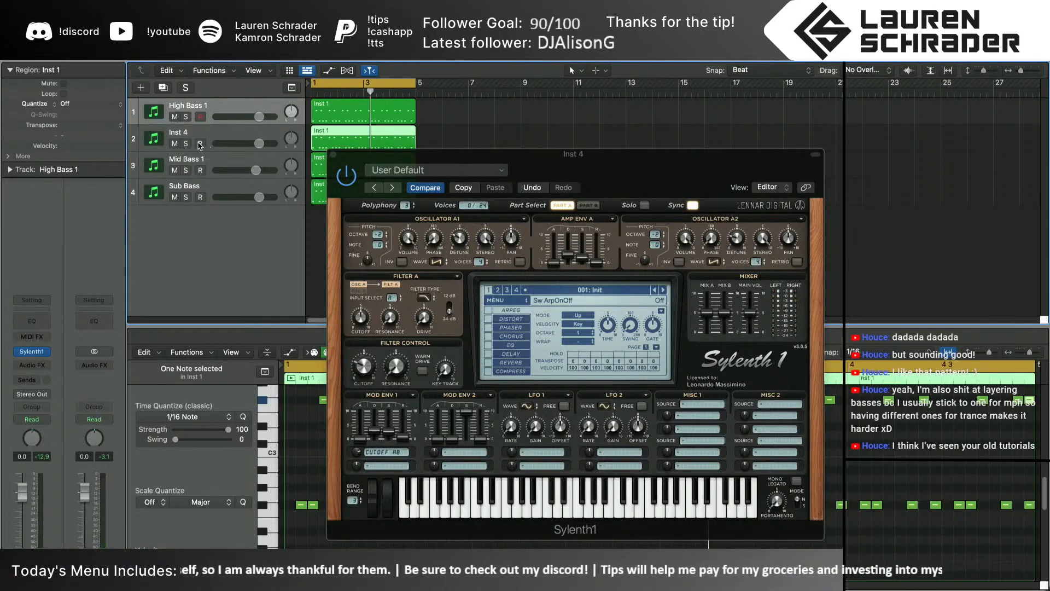
pyautogui.click(185, 144)
pyautogui.press('space')
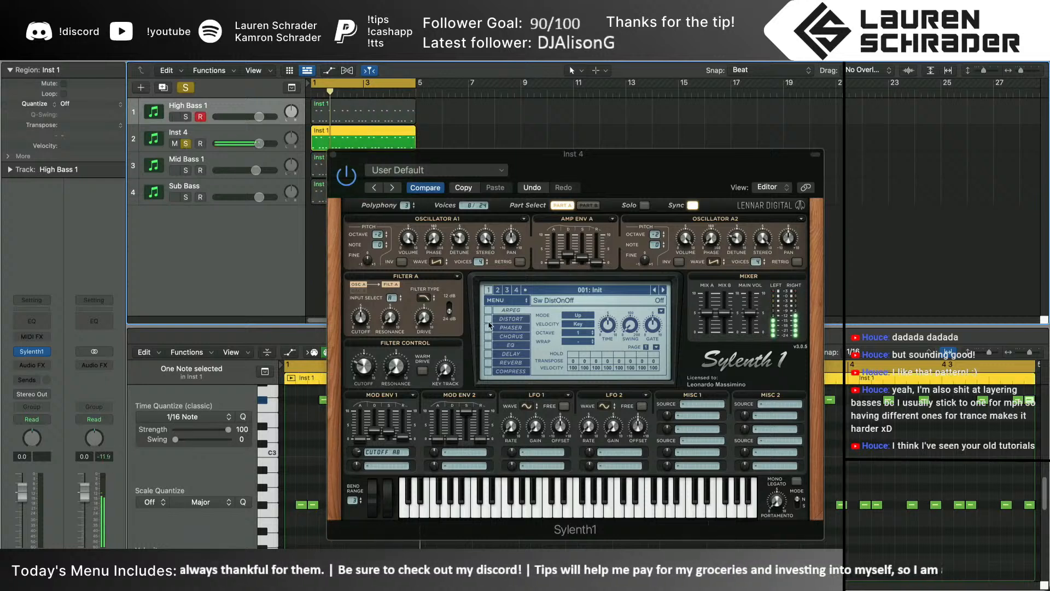
# Enable OverDrive distortion with dry/wet at about 36% and turn on the chorus effect
pyautogui.click(501, 320)
pyautogui.click(503, 323)
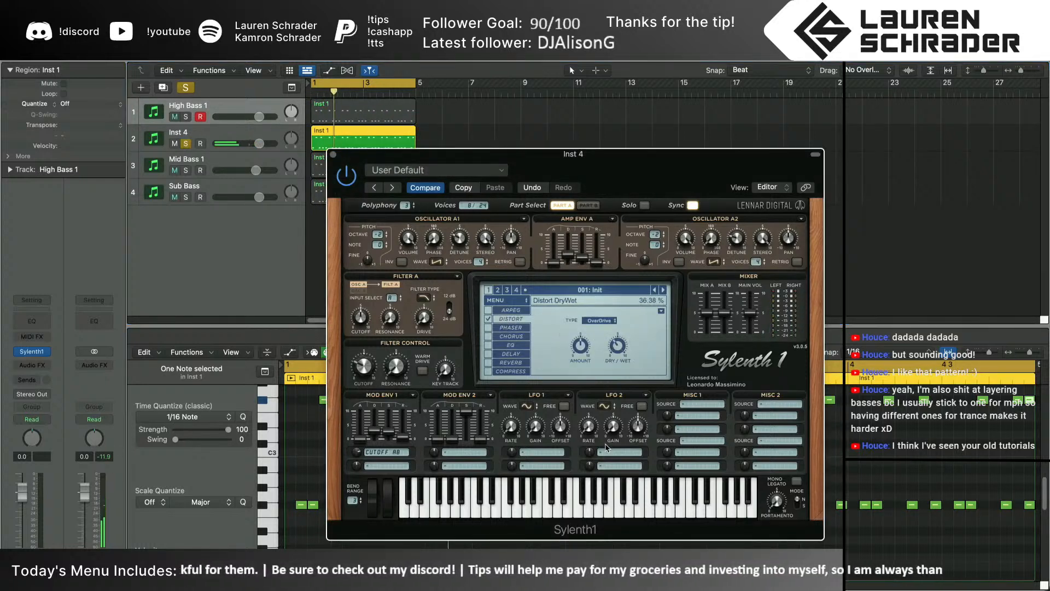
pyautogui.moveTo(577, 361); pyautogui.dragTo(573, 370)
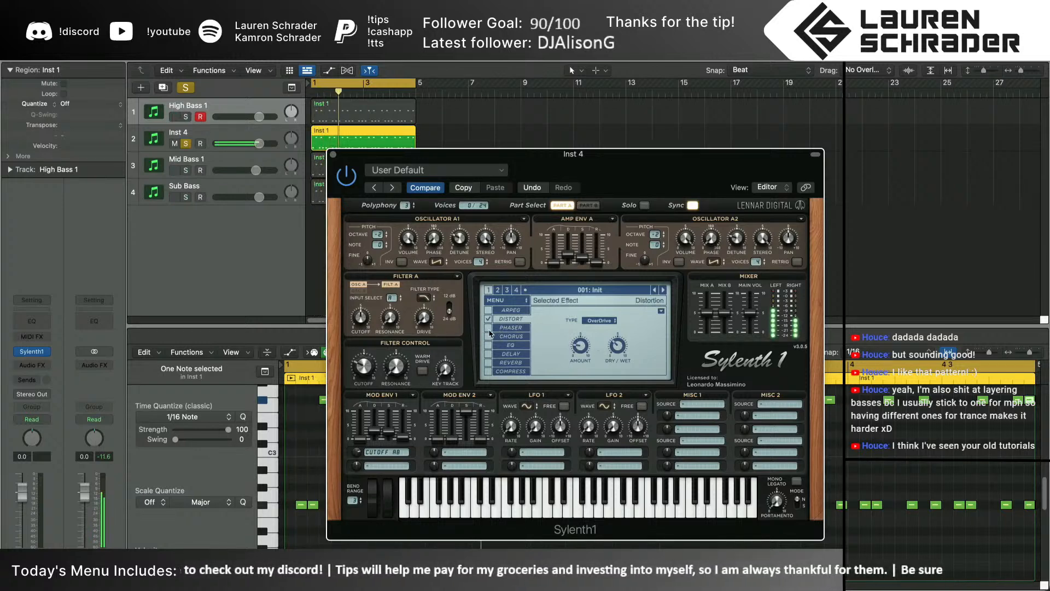
pyautogui.click(508, 335)
pyautogui.click(488, 336)
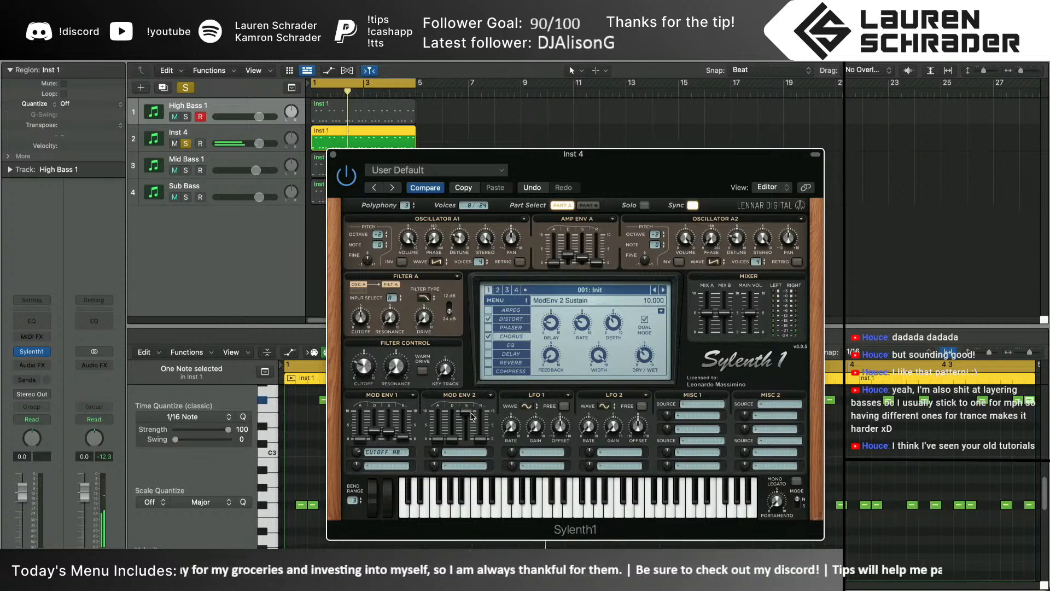
# Lower modulation envelope 2's sustain to 0, route it to Pitch A and B, and close the synth window
pyautogui.moveTo(466, 413); pyautogui.dragTo(466, 439)
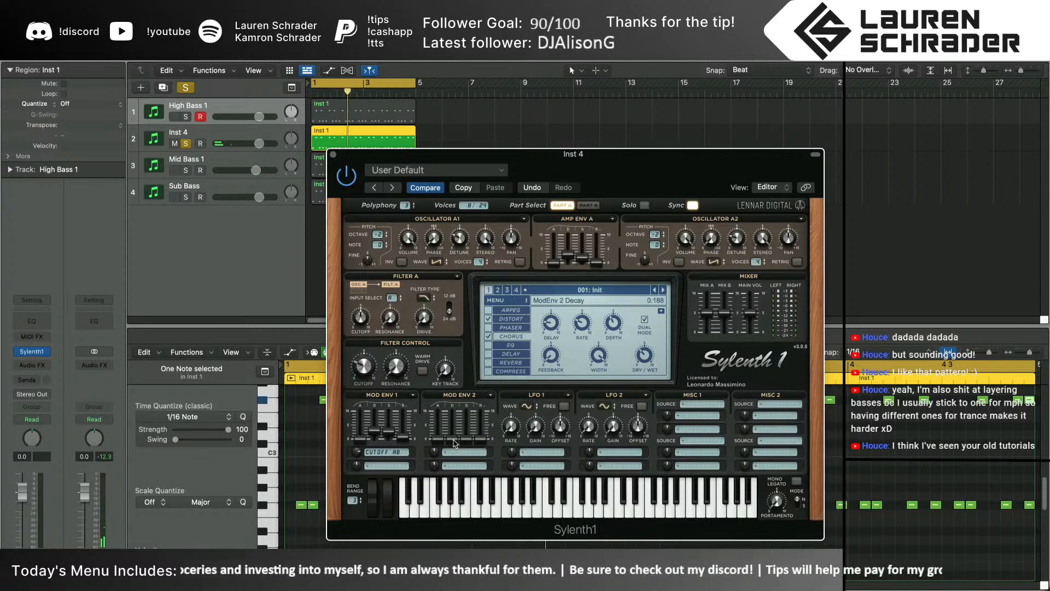
pyautogui.click(456, 452)
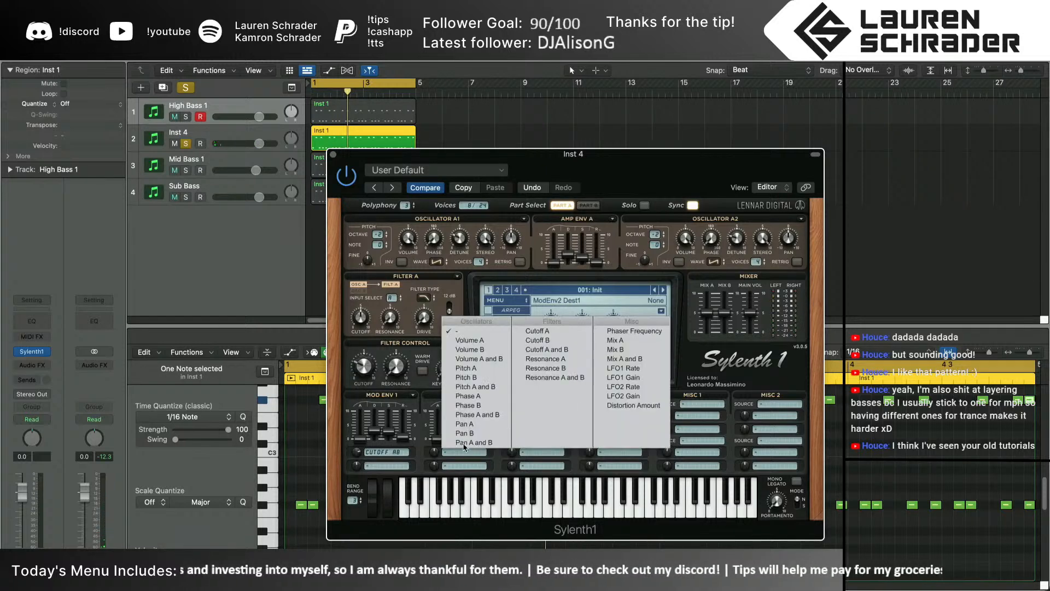
pyautogui.click(480, 387)
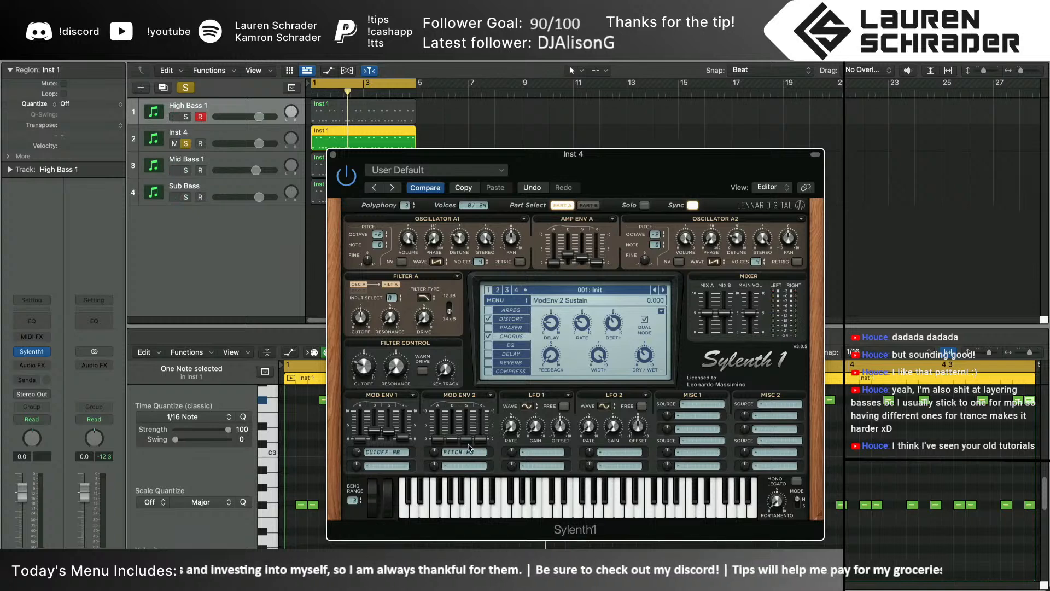
pyautogui.click(332, 155)
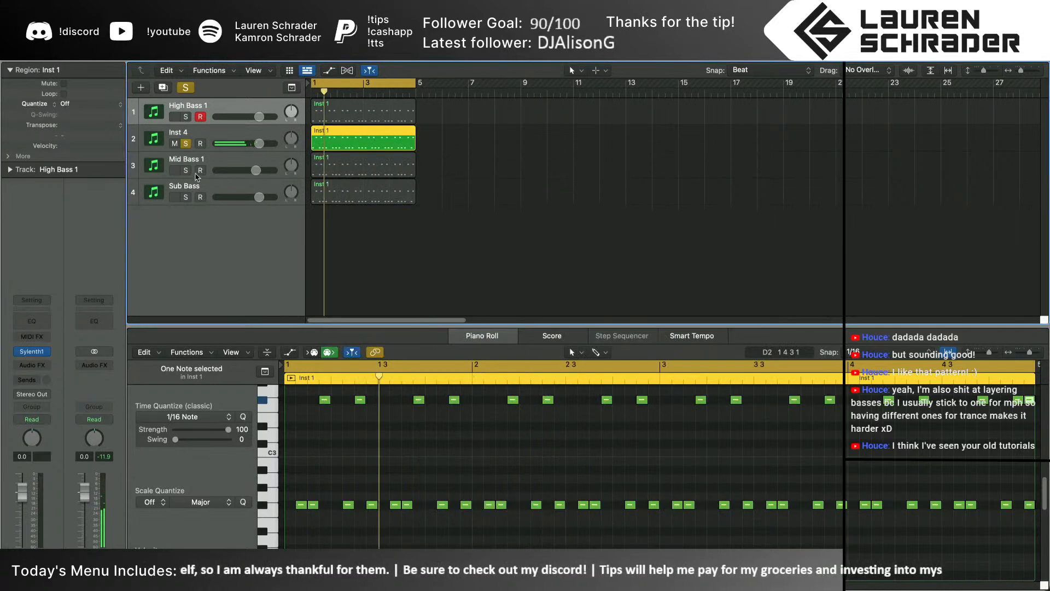
# Unsolo the Inst 4 track and add another software instrument track
pyautogui.click(186, 143)
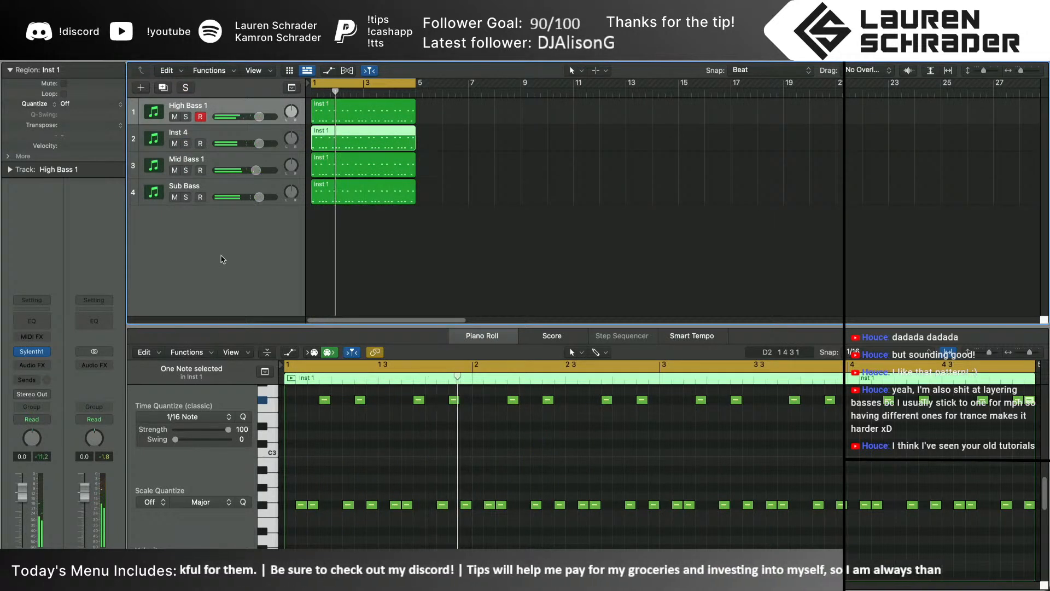
pyautogui.rightClick(223, 256)
pyautogui.click(253, 271)
# Rename the Inst 4 track as High Bass 2
pyautogui.doubleClick(194, 132)
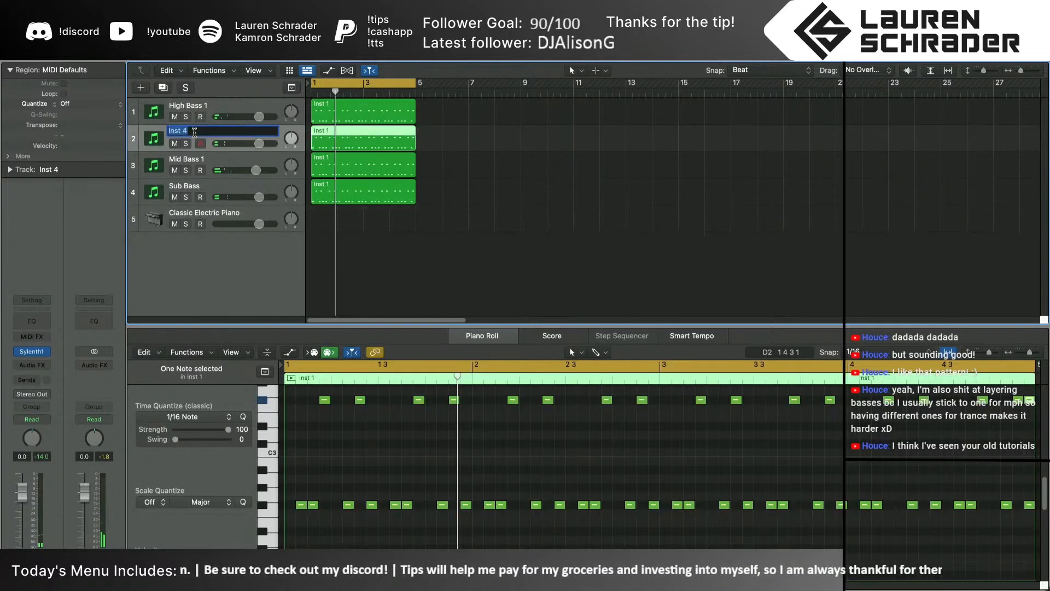
pyautogui.write('High Bass 2')
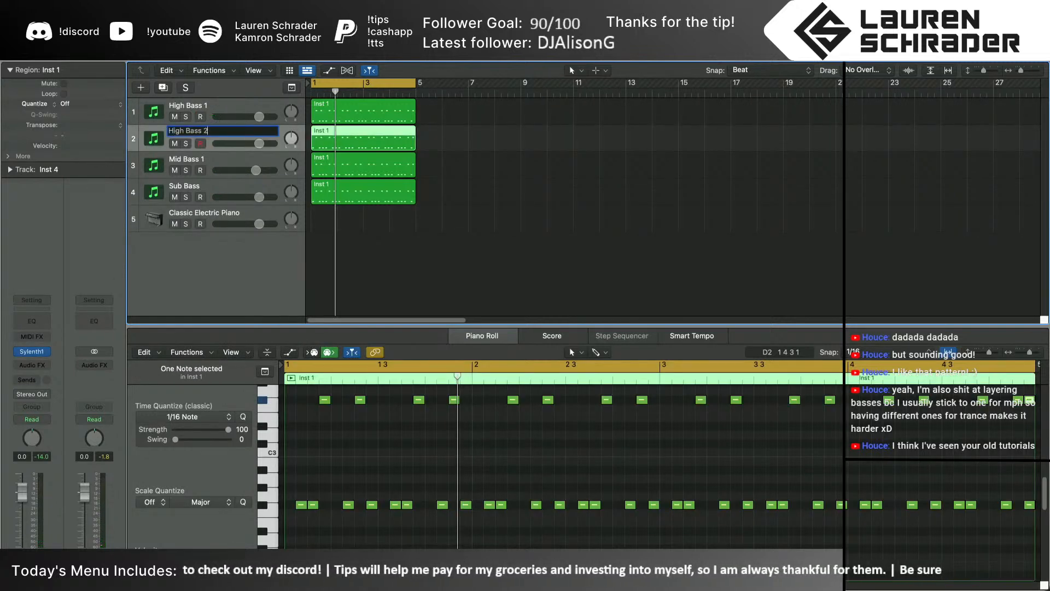
pyautogui.press('Return')
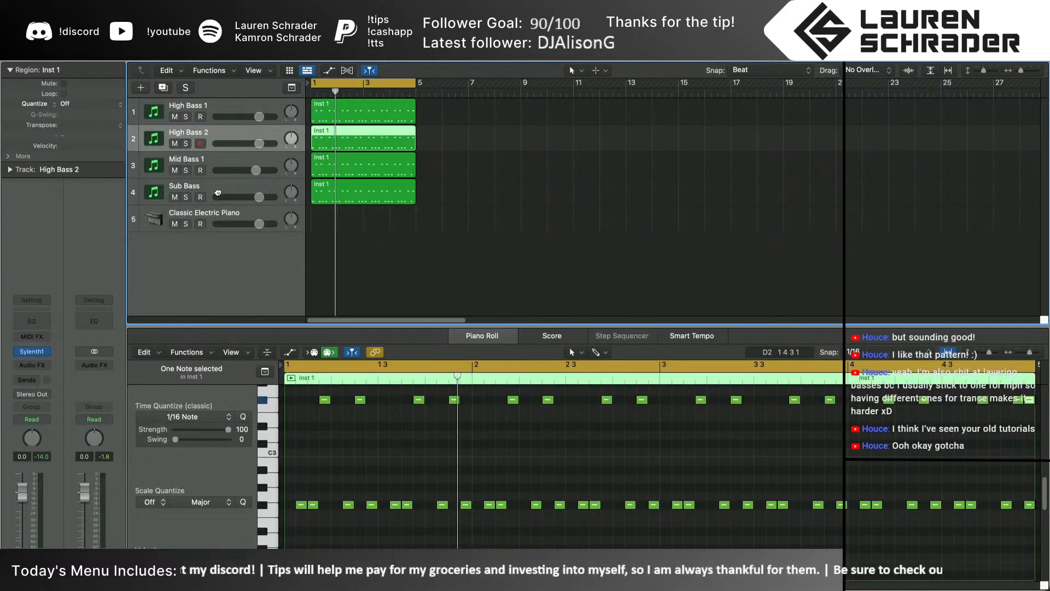
# Move the new electric piano track above Sub Bass and rename it Mid Bass 2
pyautogui.moveTo(218, 192); pyautogui.dragTo(218, 187)
pyautogui.doubleClick(217, 187)
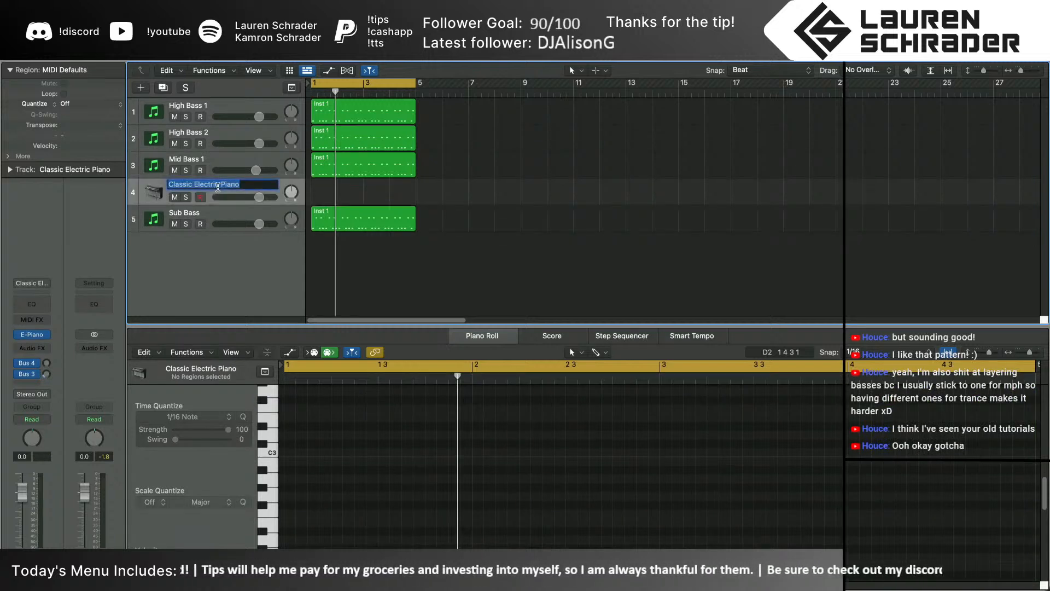
pyautogui.write('Mid Bass 2')
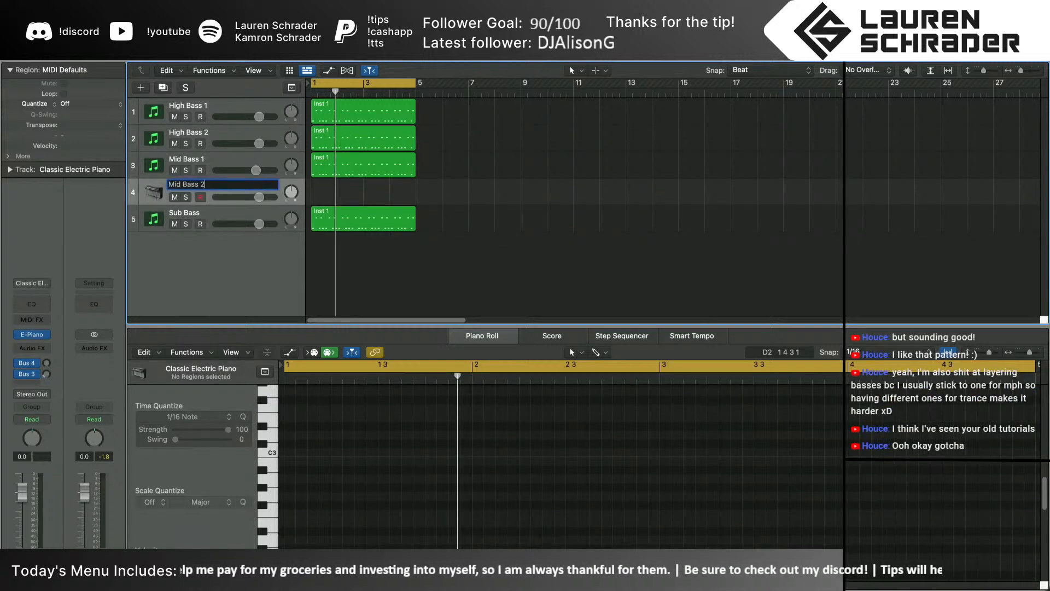
pyautogui.press('Return')
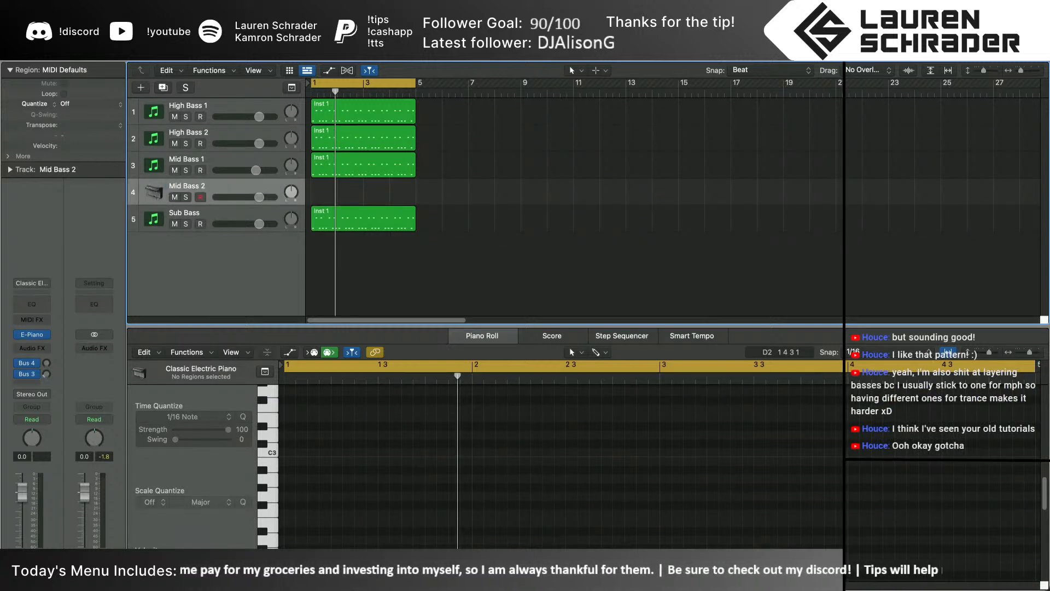
# Copy the Mid Bass 1 region onto the Mid Bass 2 track at bar 1 and select that track
pyautogui.click(380, 167)
pyautogui.moveTo(421, 177)
pyautogui.mouseDown()
pyautogui.moveTo(519, 174)
pyautogui.moveTo(520, 191)
pyautogui.moveTo(416, 191)
pyautogui.mouseUp()
pyautogui.click(181, 193)
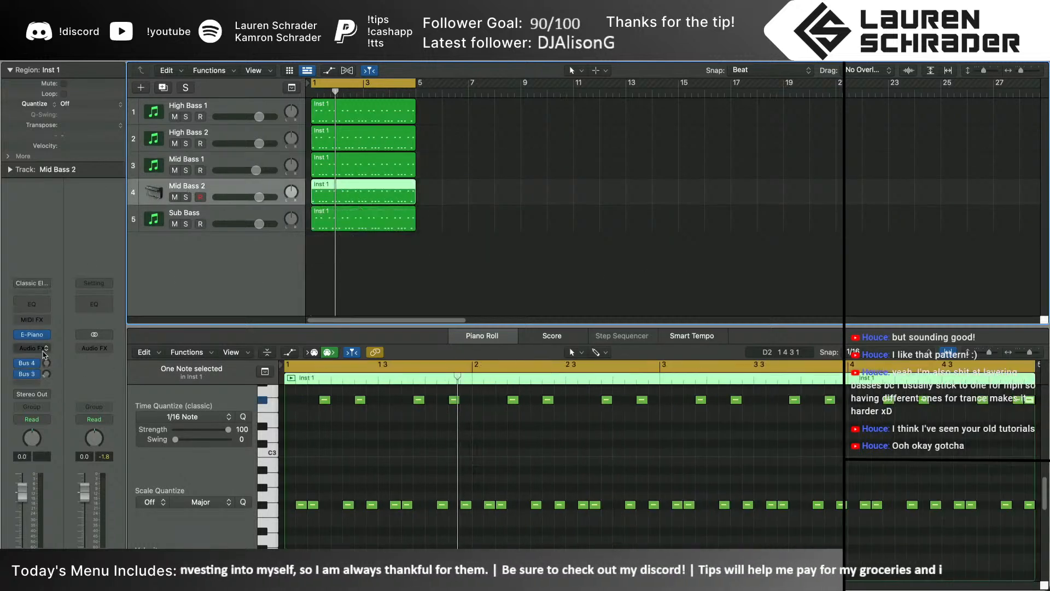
# Load a stereo Sylenth1 instrument on the Mid Bass 2 track and remove its Bus 4 and Bus 3 sends
pyautogui.click(46, 335)
pyautogui.moveTo(102, 247)
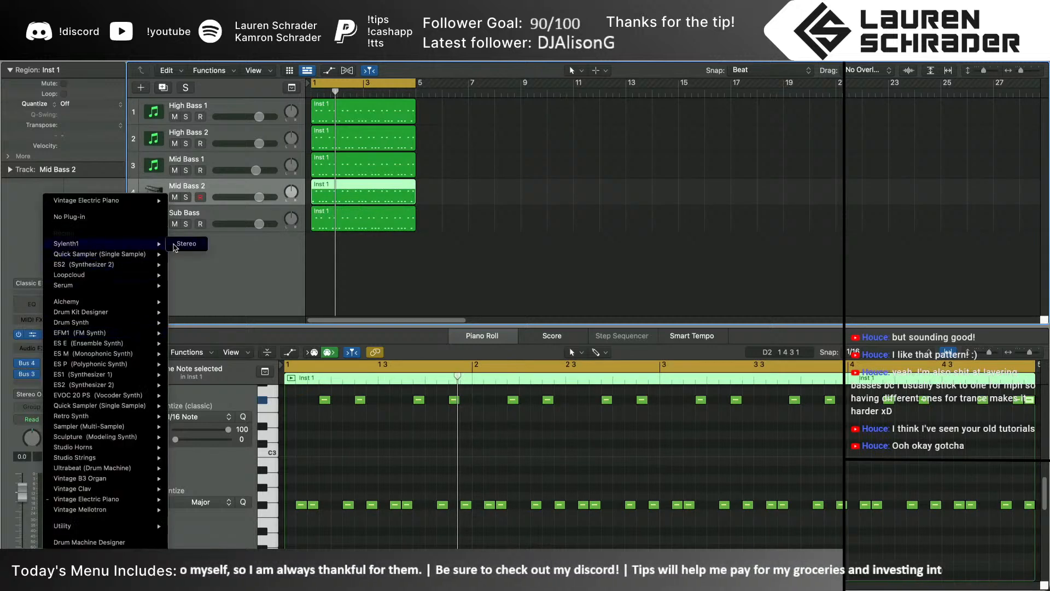
pyautogui.click(176, 245)
pyautogui.click(26, 363)
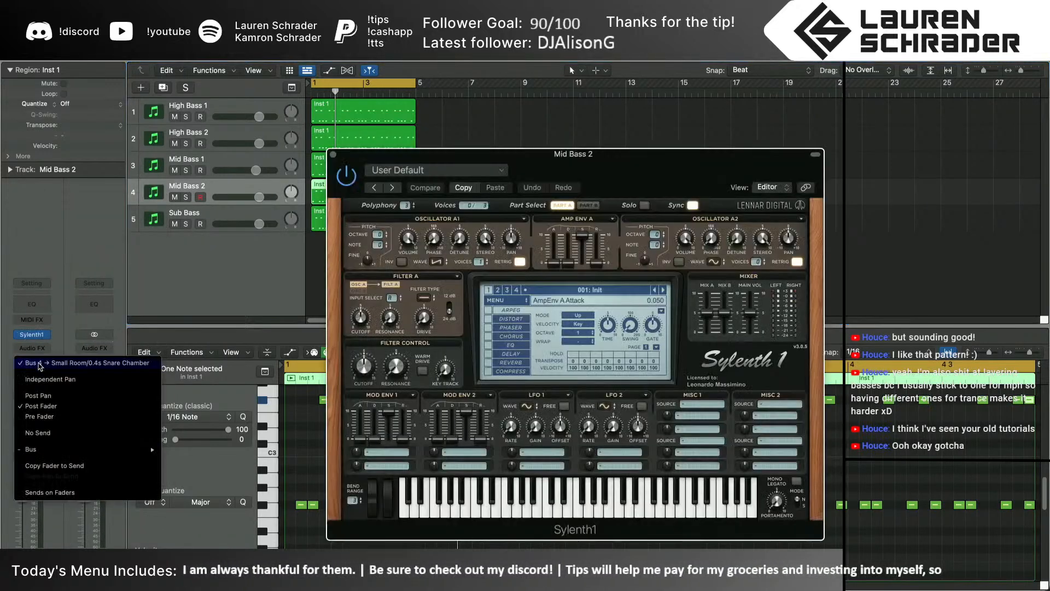
pyautogui.click(36, 376)
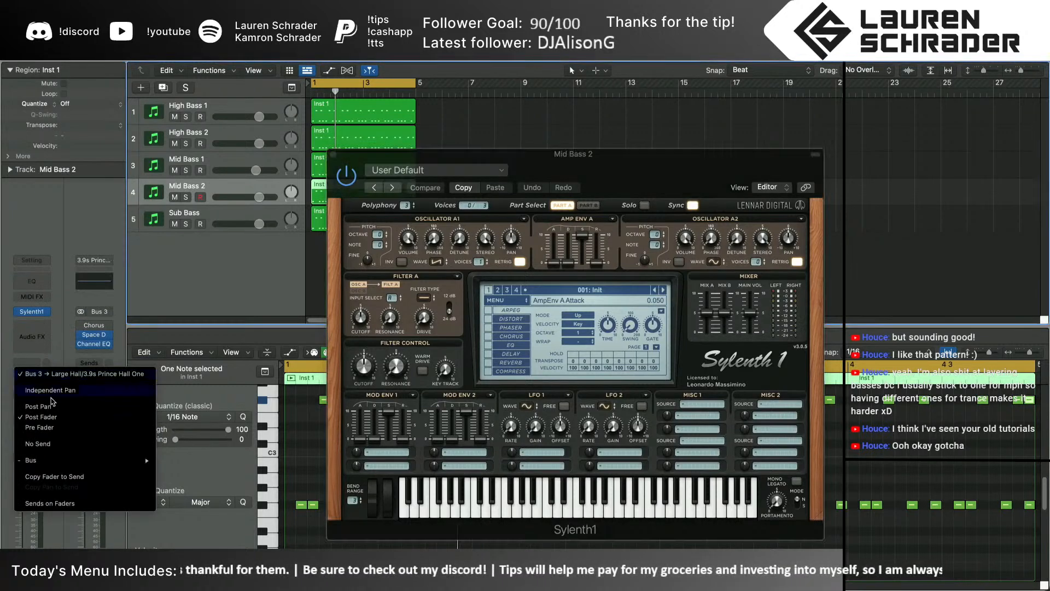
pyautogui.click(39, 445)
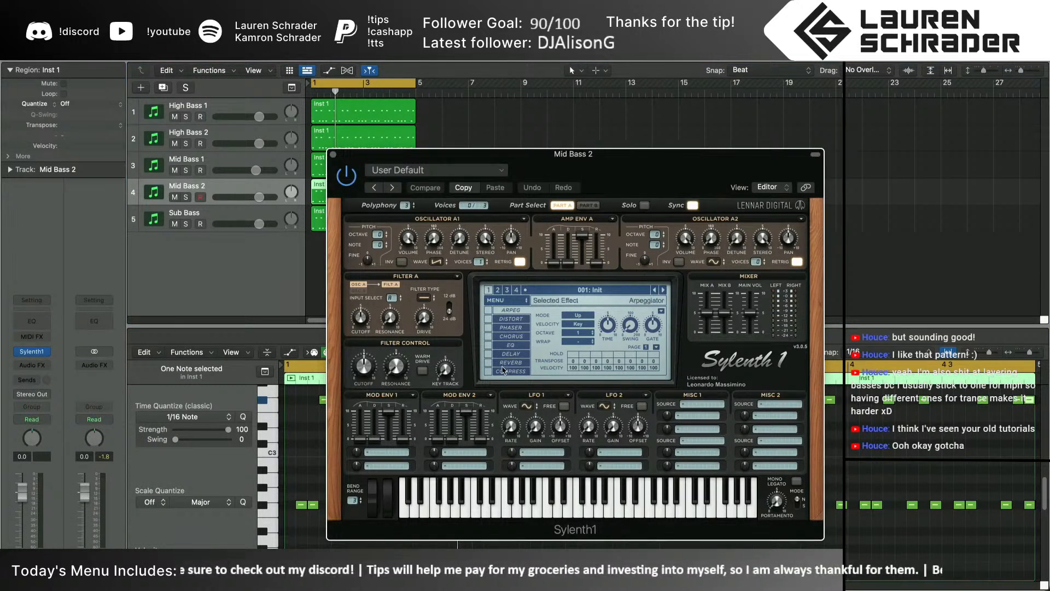
# Set Mod Env 2's sustain to 0 and route the envelope to Pitch A and B with a small amount of about 0.67
pyautogui.moveTo(466, 413); pyautogui.dragTo(470, 442)
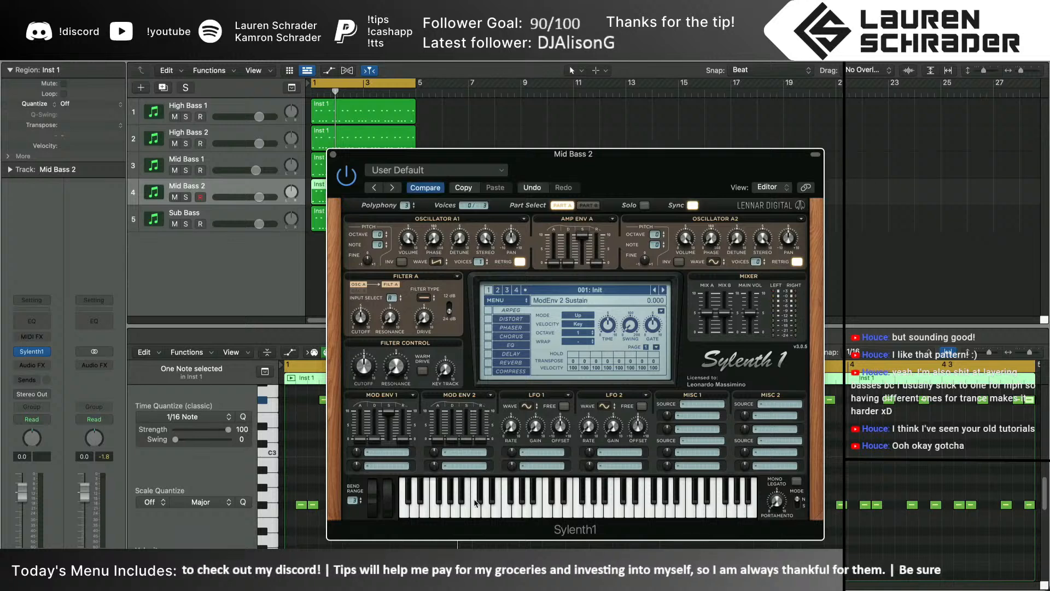
pyautogui.click(459, 452)
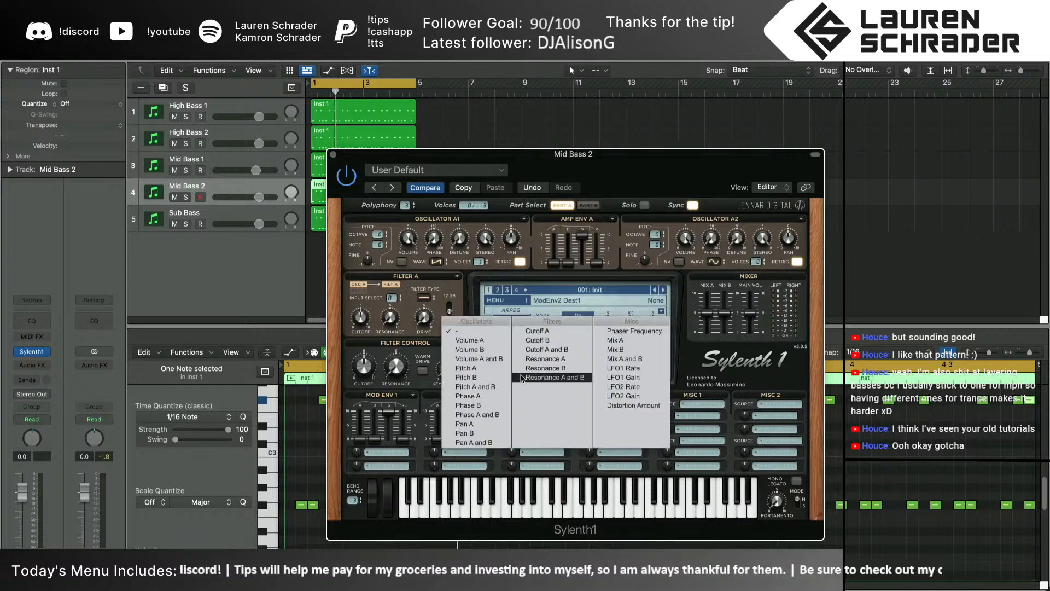
pyautogui.click(480, 386)
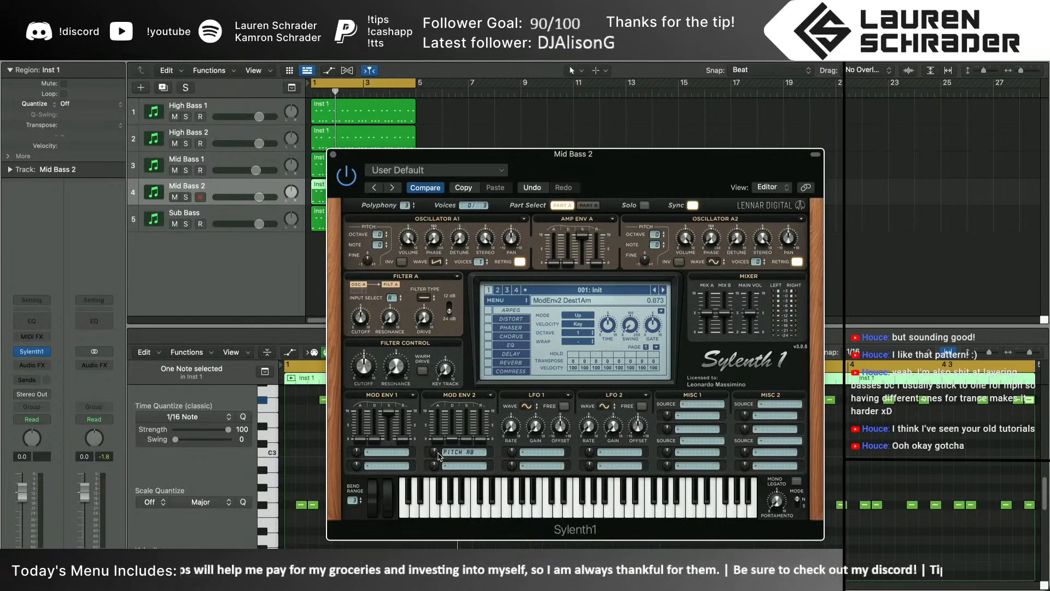
# Switch Filter A to low-pass and shape Amp Env A as a pluck with no sustain and a release of about 0.2
pyautogui.click(422, 300)
pyautogui.click(512, 501)
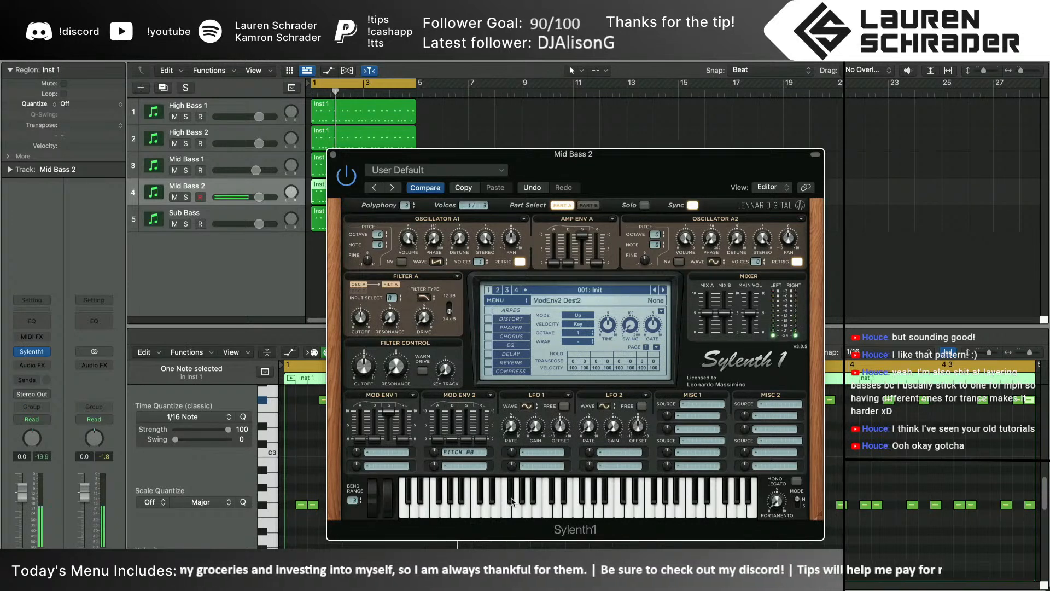
pyautogui.moveTo(585, 239); pyautogui.dragTo(569, 255)
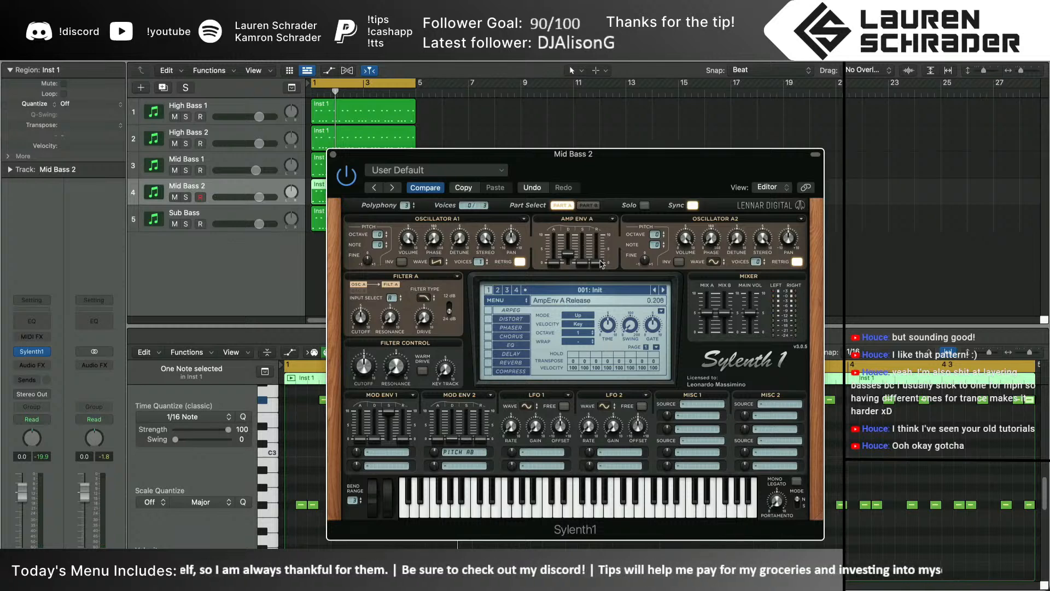
# Raise Oscillator A1 to 8 voices, set its octave to -2, and audition a note
pyautogui.scroll(7, 478, 266)
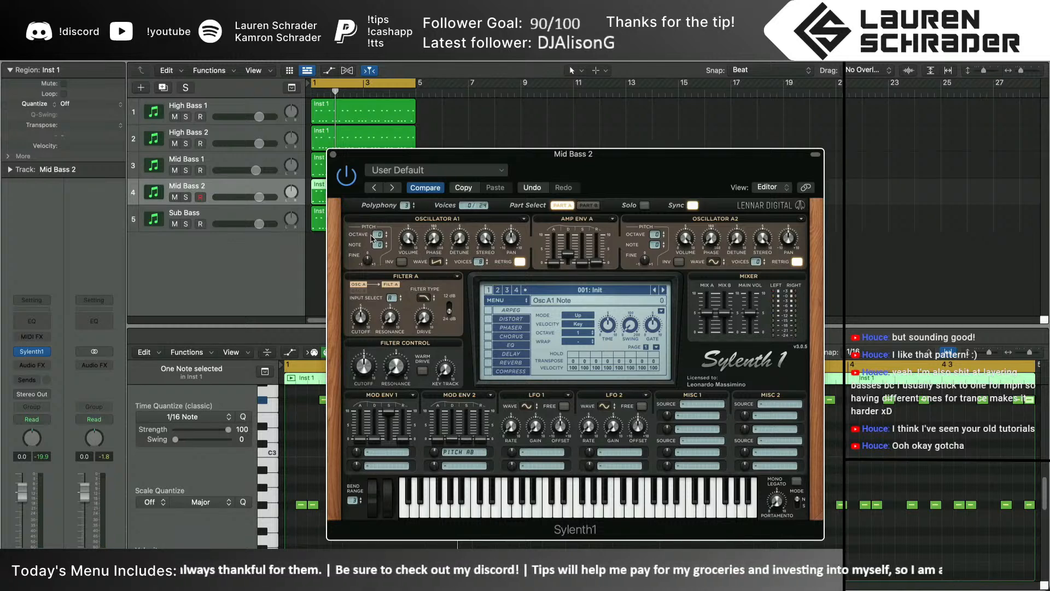
pyautogui.scroll(-1, 375, 236)
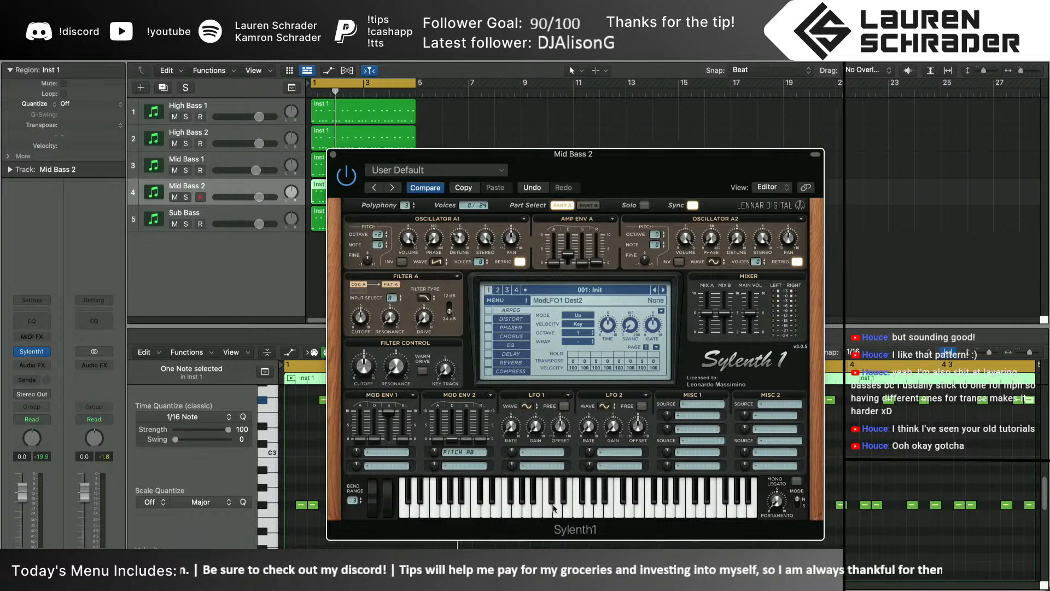
pyautogui.click(513, 499)
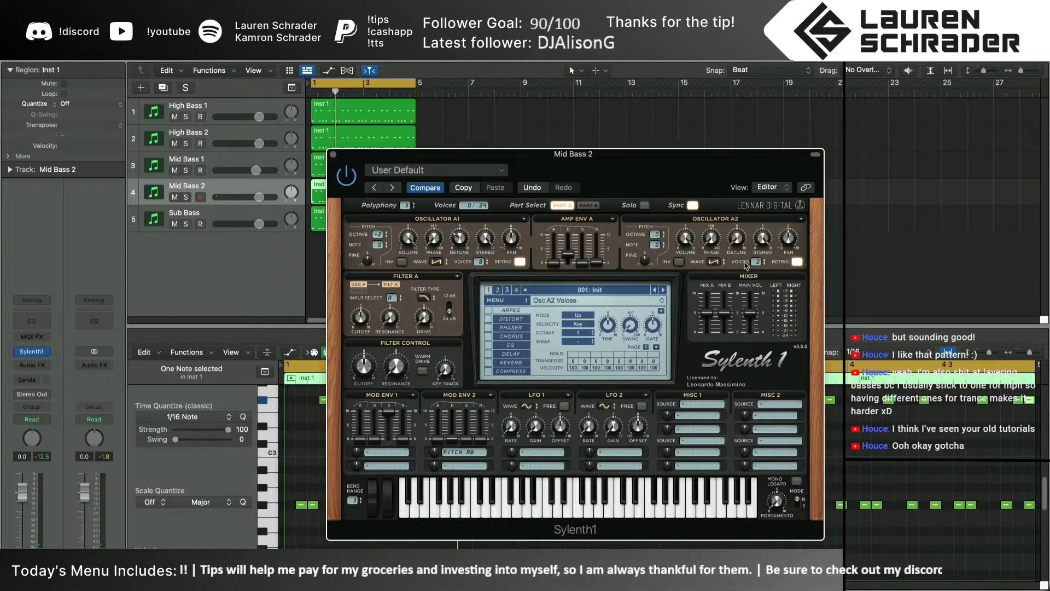
# Set Oscillator A2 to saw with 8 voices at octave -1, with retrigger off, and audition the sound
pyautogui.moveTo(756, 262); pyautogui.dragTo(757, 241)
pyautogui.click(797, 262)
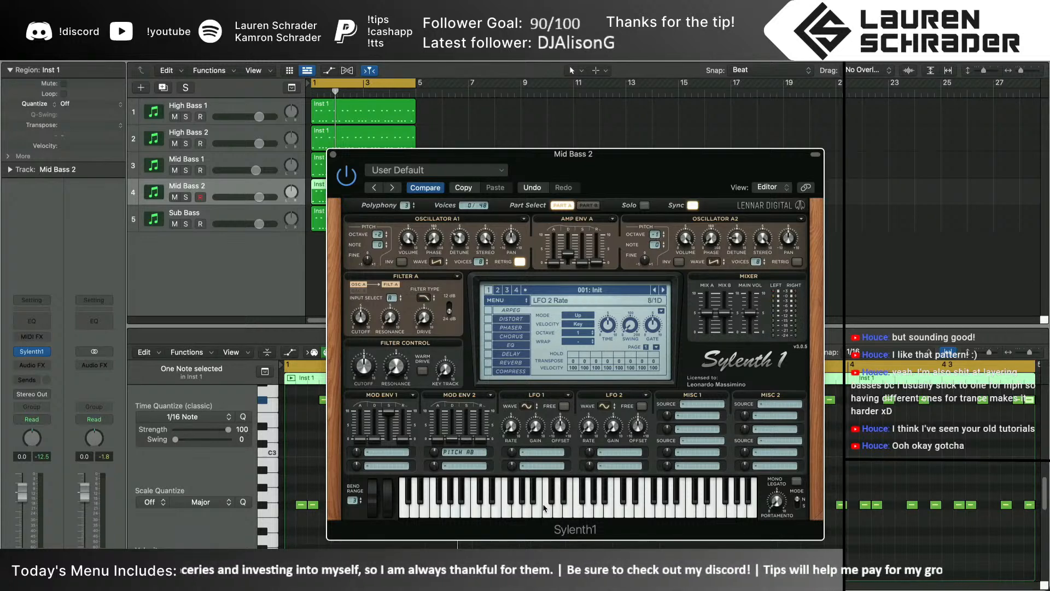
pyautogui.click(512, 501)
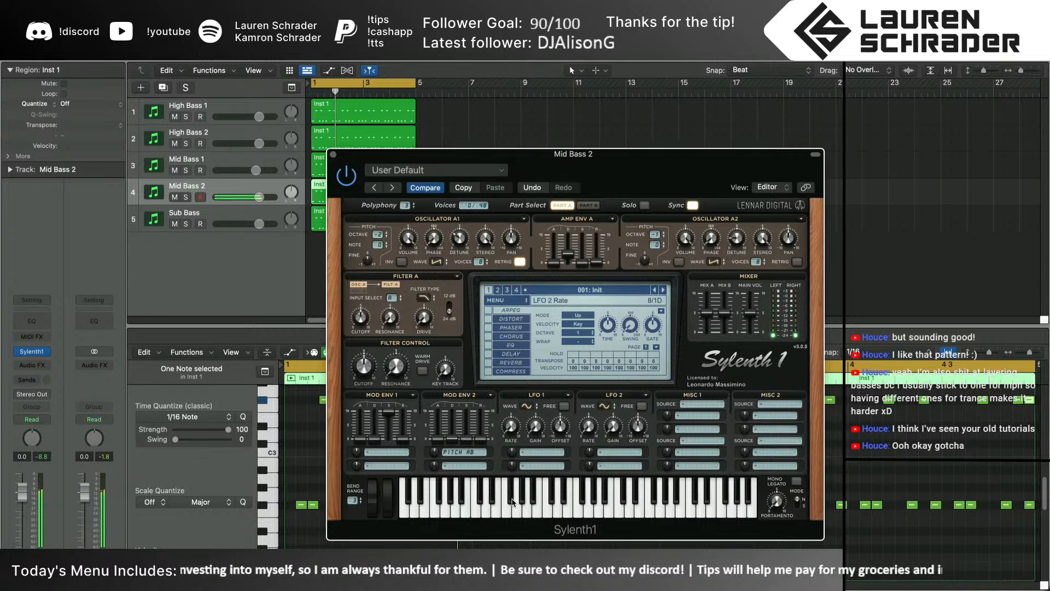
pyautogui.click(672, 262)
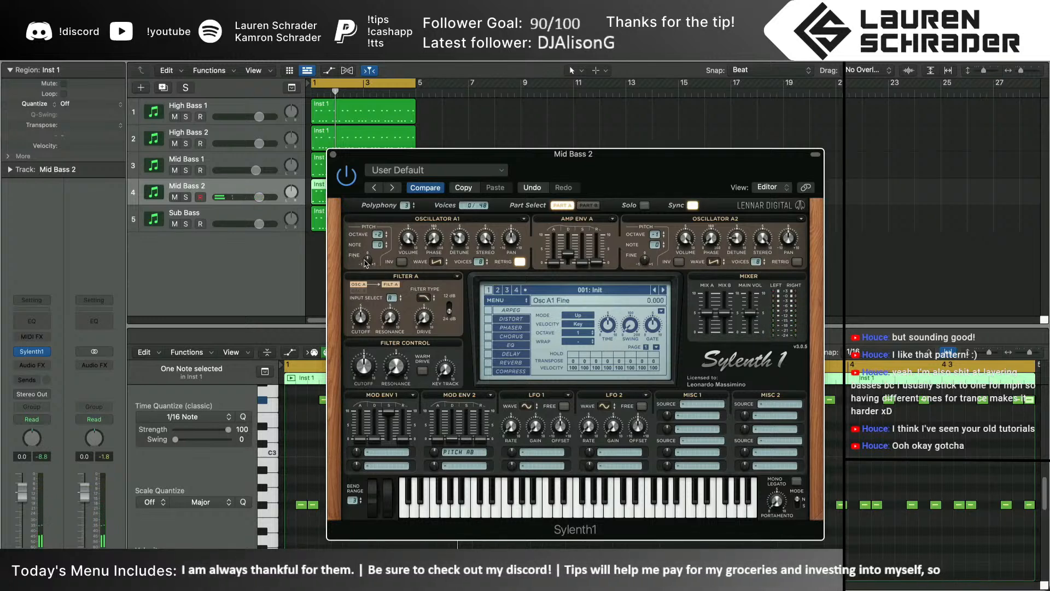
pyautogui.click(508, 496)
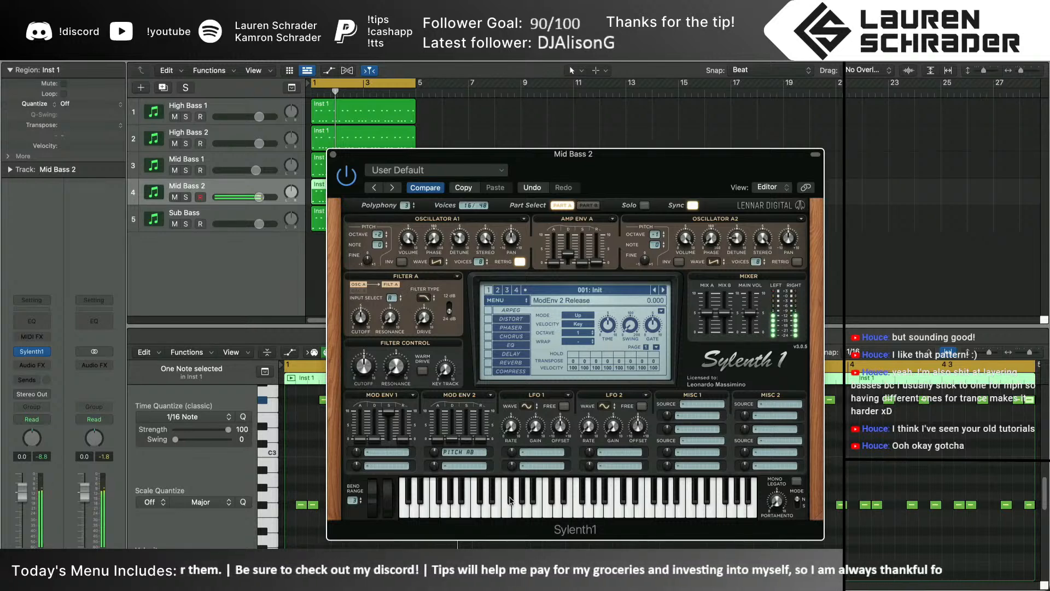
# Give Mod Env 1 no sustain and a decay of about 3.3, and route it to Cutoff A and B by about 3.7
pyautogui.moveTo(392, 417); pyautogui.dragTo(380, 477)
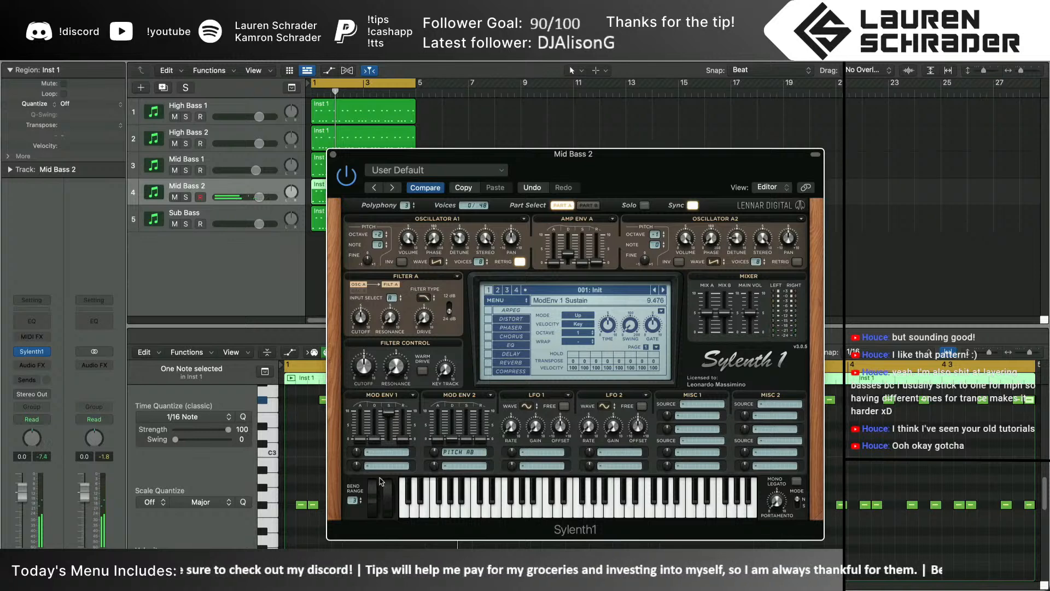
pyautogui.moveTo(379, 438); pyautogui.dragTo(388, 415)
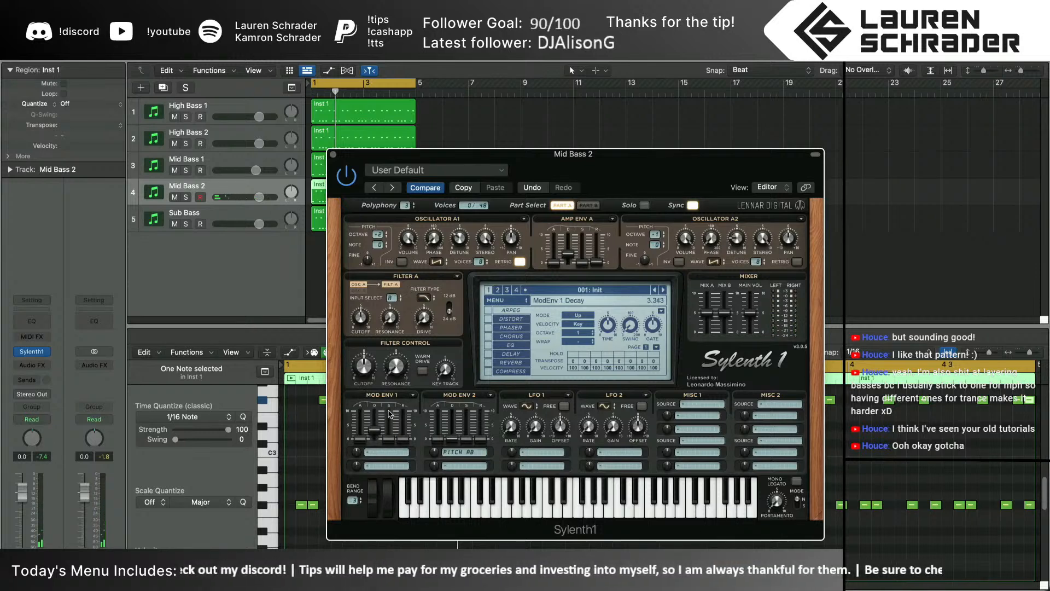
pyautogui.click(383, 451)
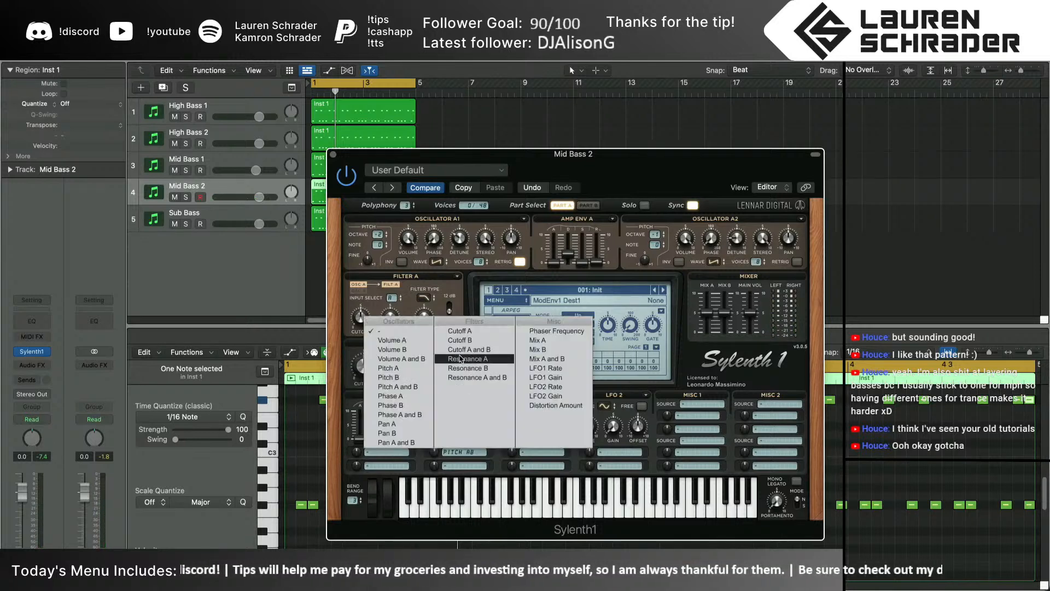
pyautogui.click(459, 340)
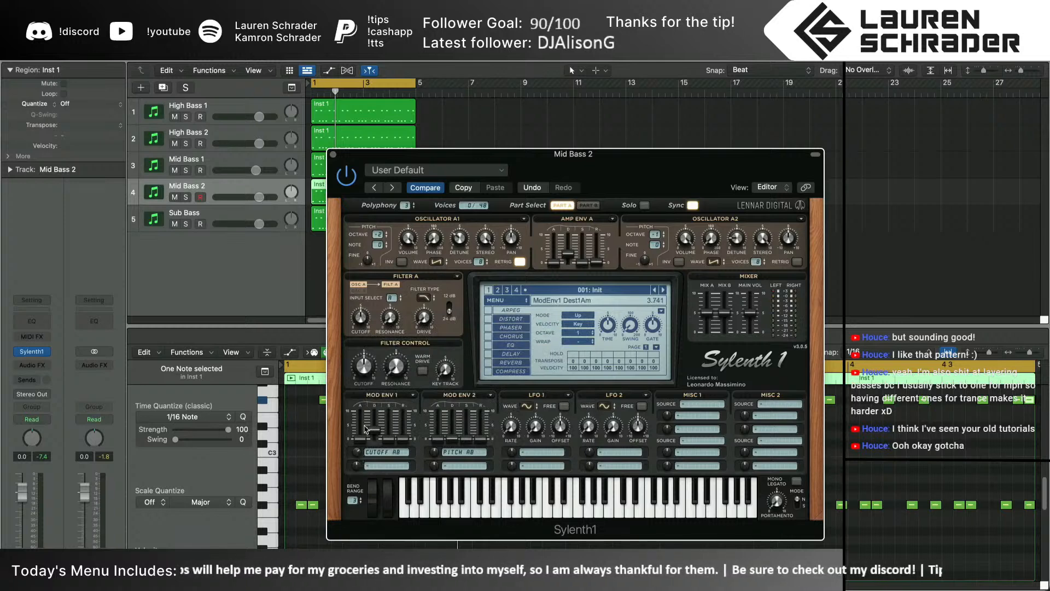
pyautogui.click(511, 502)
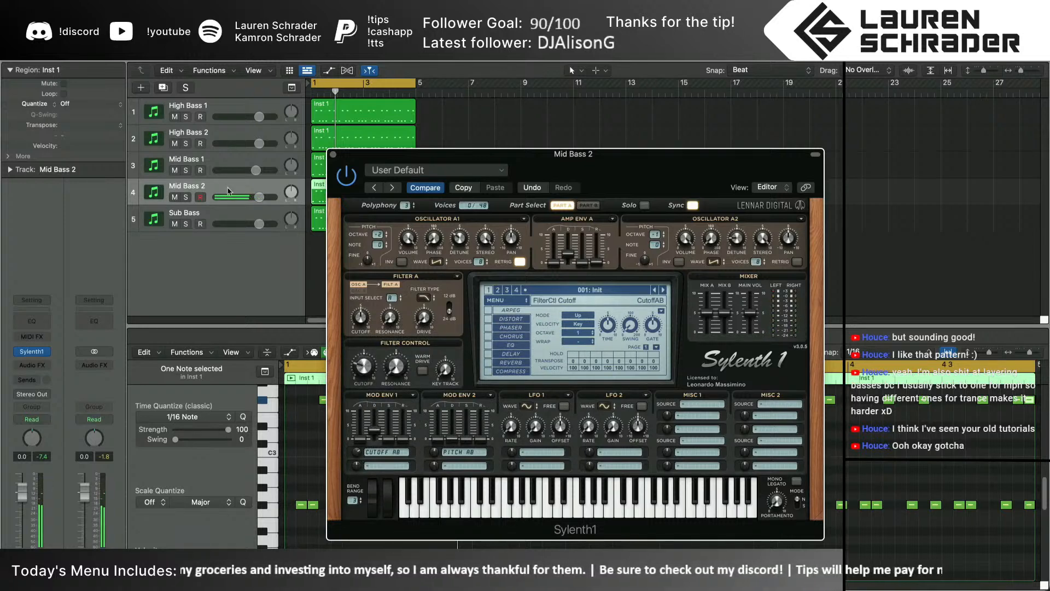
# Solo the Mid Bass 2 track and enable OverDrive distortion with an amount of about 2.8
pyautogui.click(186, 197)
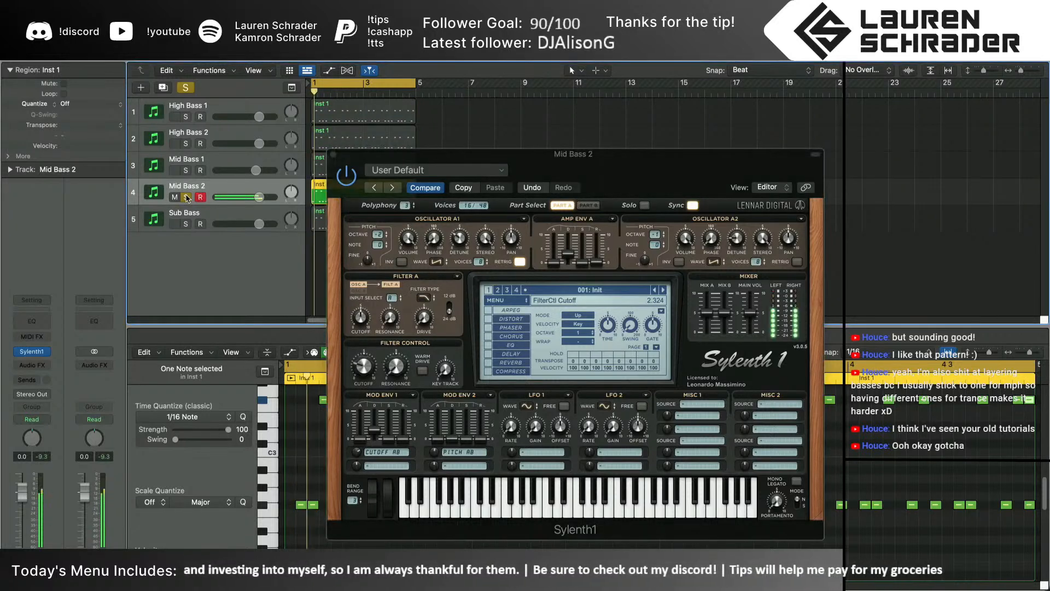
pyautogui.click(510, 319)
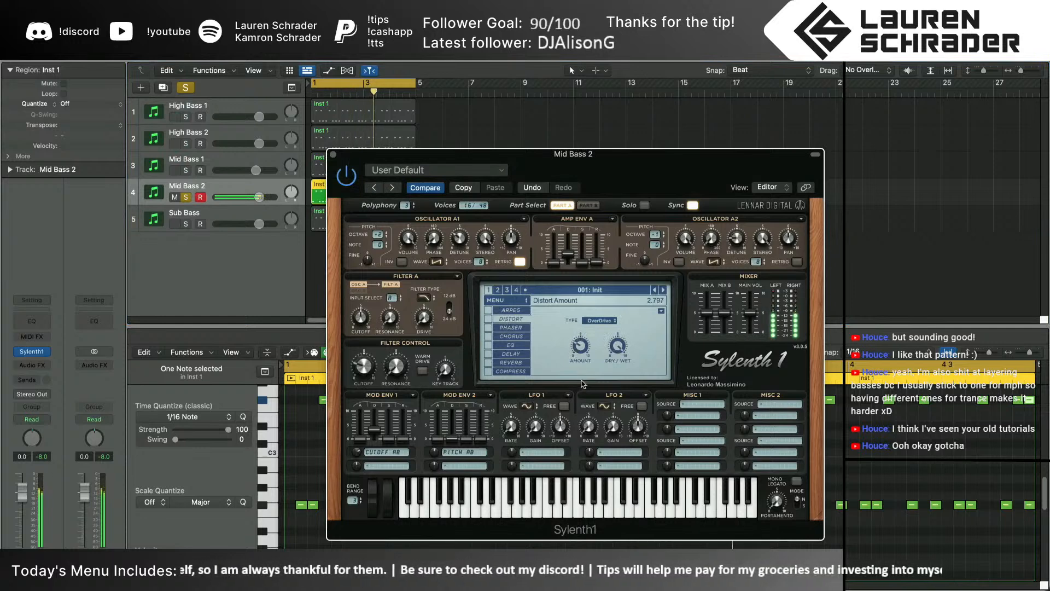
pyautogui.click(488, 318)
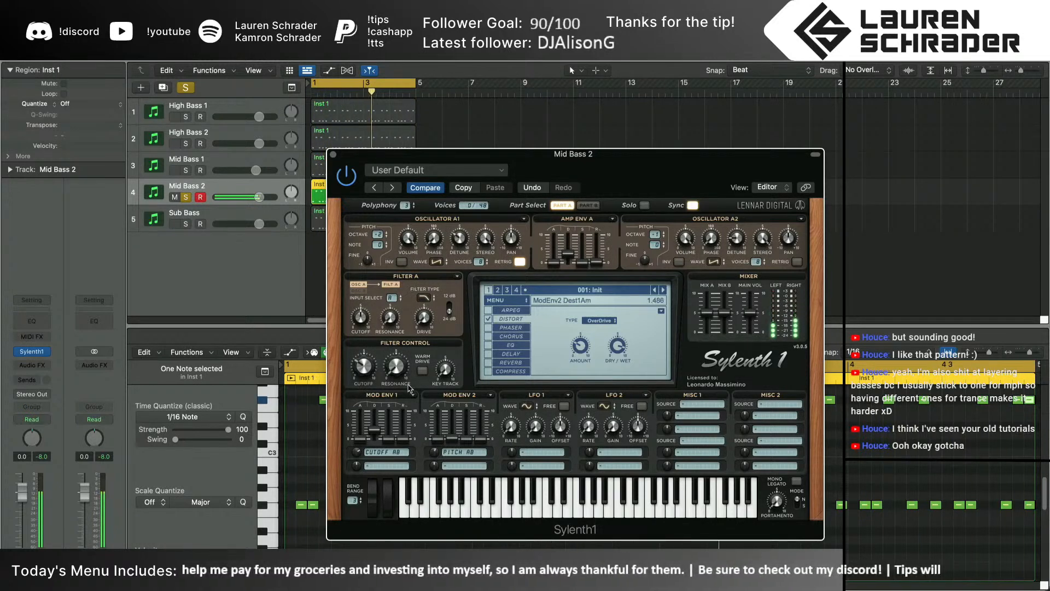
# Try the triangle waveform on Oscillator A1 and return it to saw
pyautogui.click(437, 263)
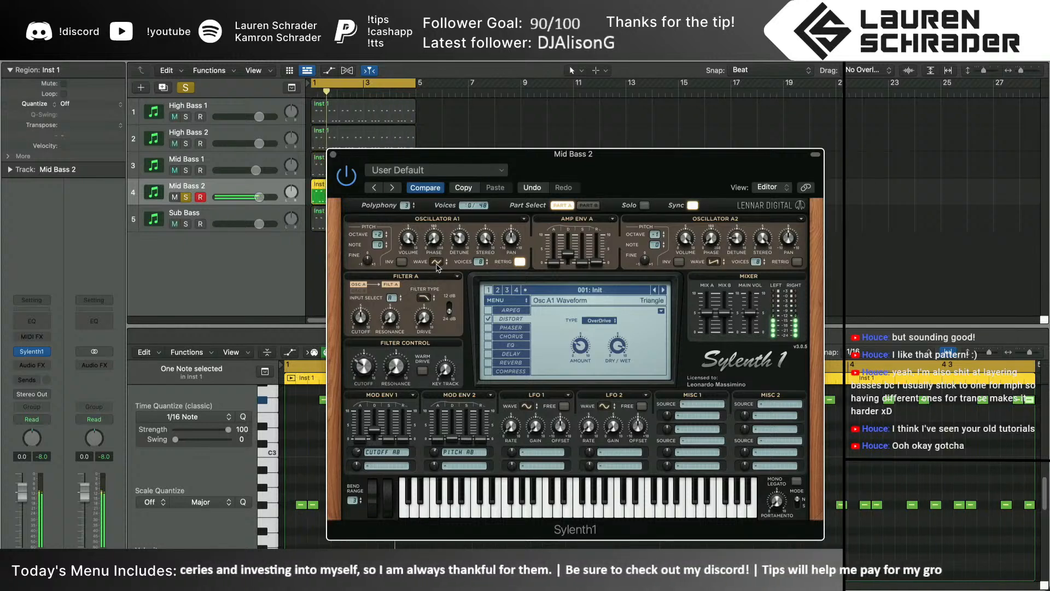
pyautogui.click(436, 263)
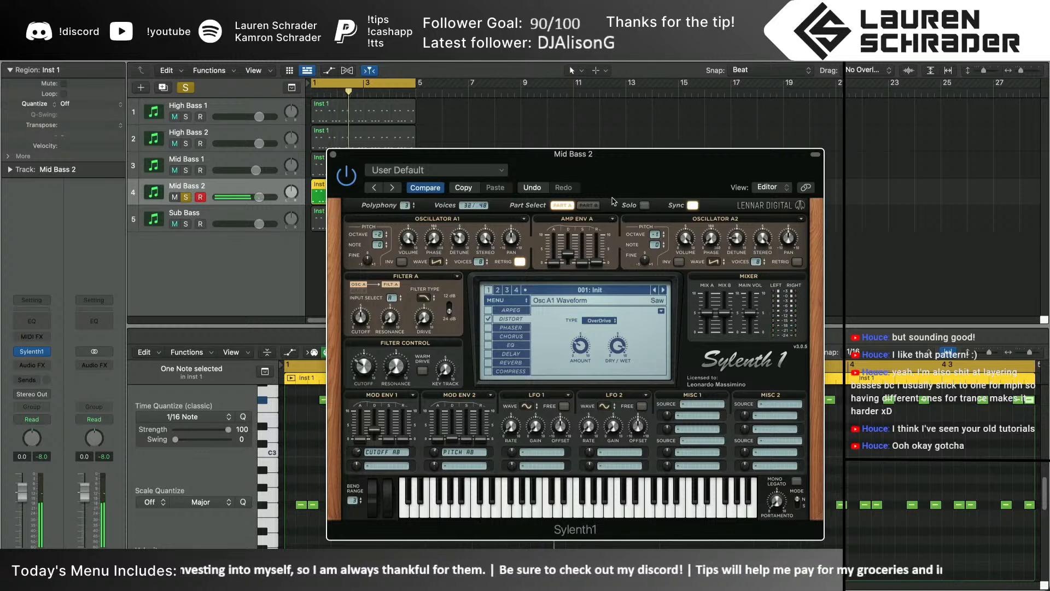
# Copy the Amp Env A settings and paste them onto Amp Env B in Part B
pyautogui.click(613, 219)
pyautogui.click(590, 205)
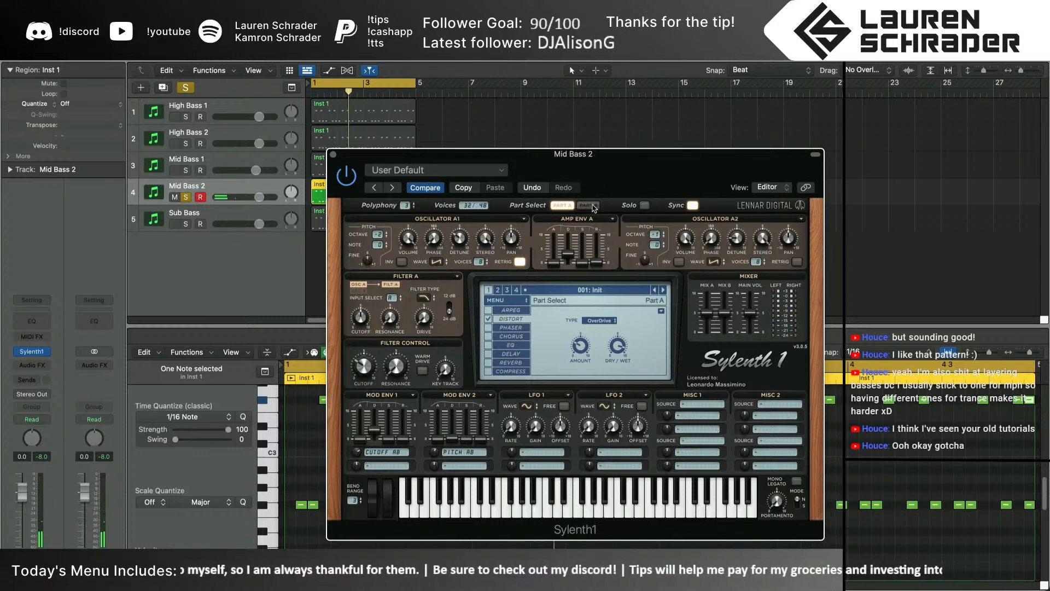
pyautogui.click(613, 220)
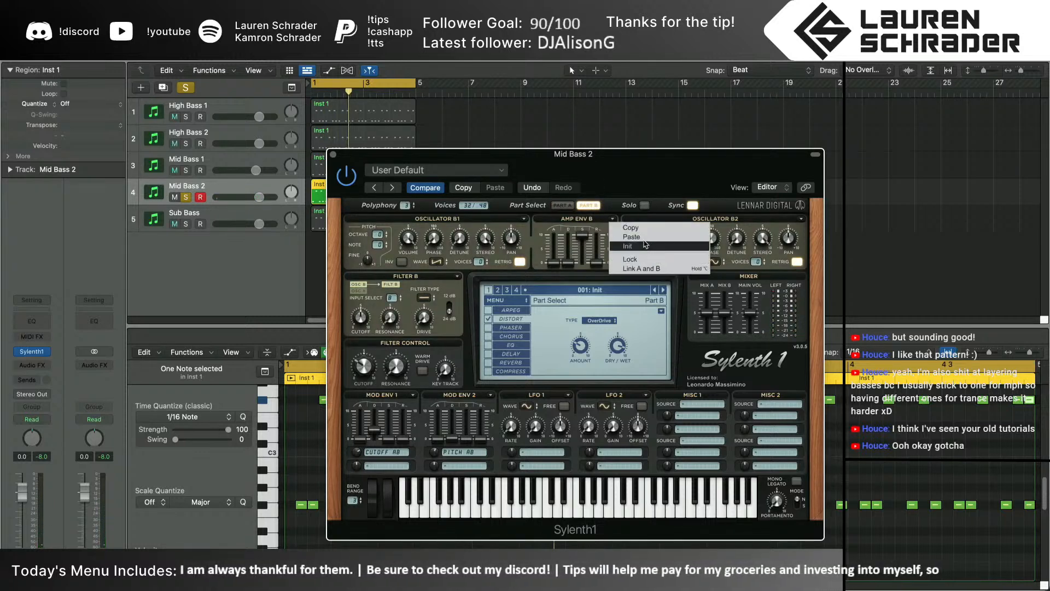
pyautogui.click(645, 237)
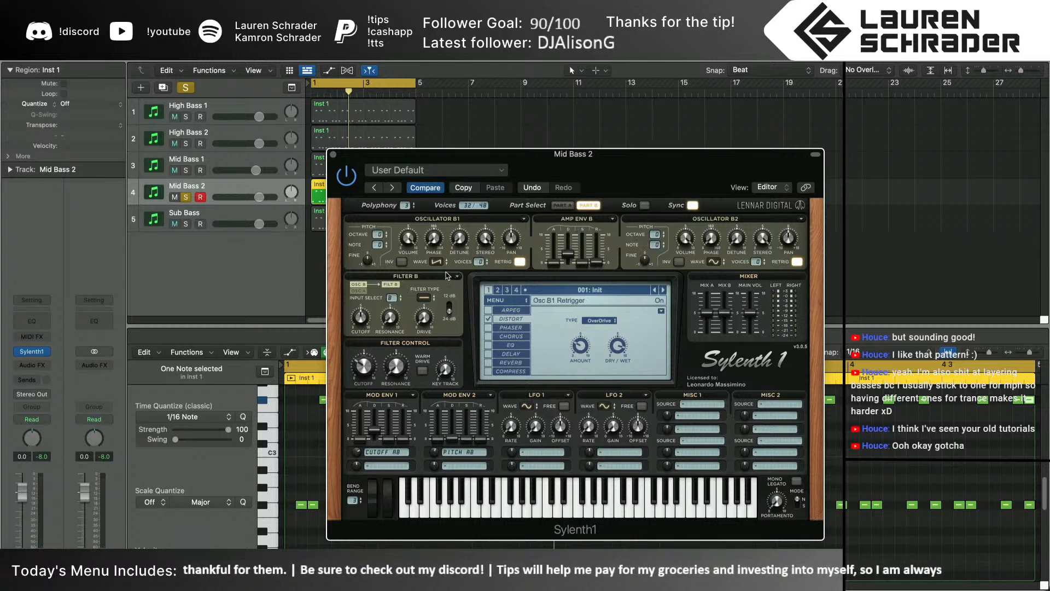
# Copy Oscillator A1's settings onto Oscillator B1 and set pulse waveforms on B1 and B2, with B2 at octave -1
pyautogui.click(562, 205)
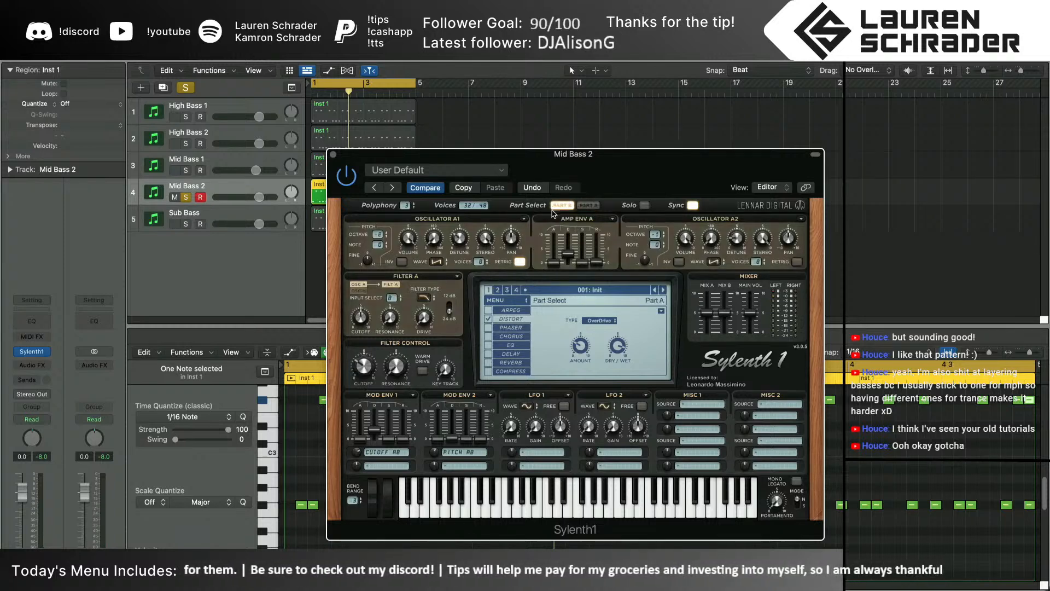
pyautogui.click(525, 219)
pyautogui.click(540, 226)
pyautogui.click(583, 206)
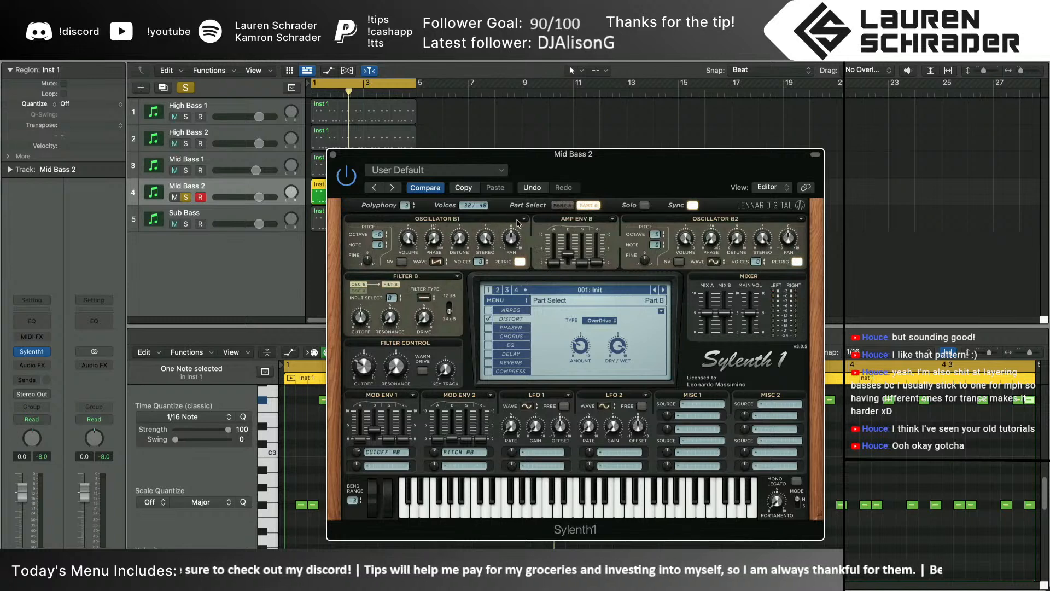
pyautogui.click(523, 218)
pyautogui.click(540, 235)
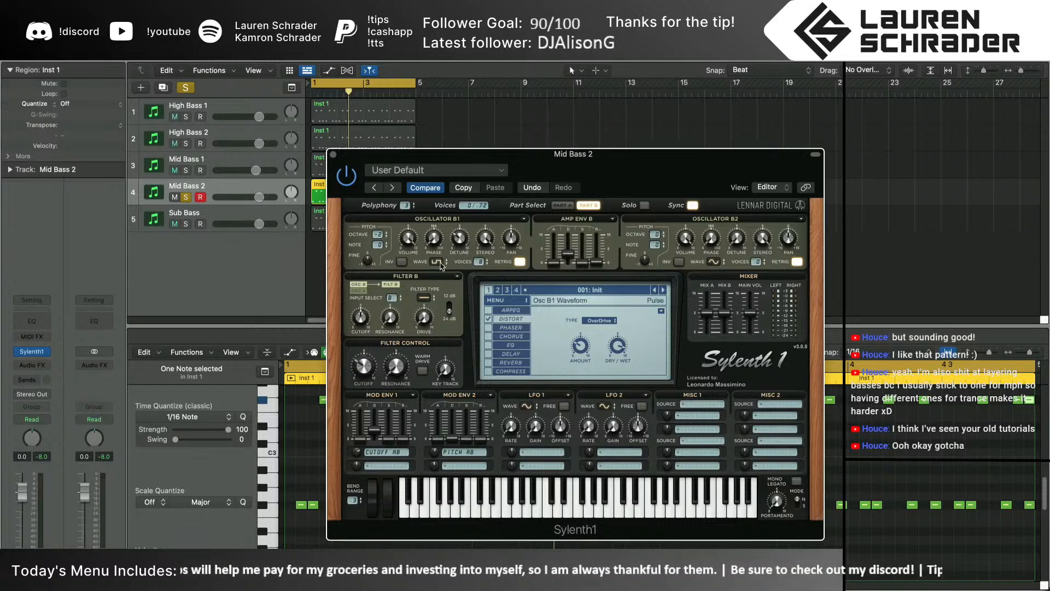
pyautogui.click(717, 263)
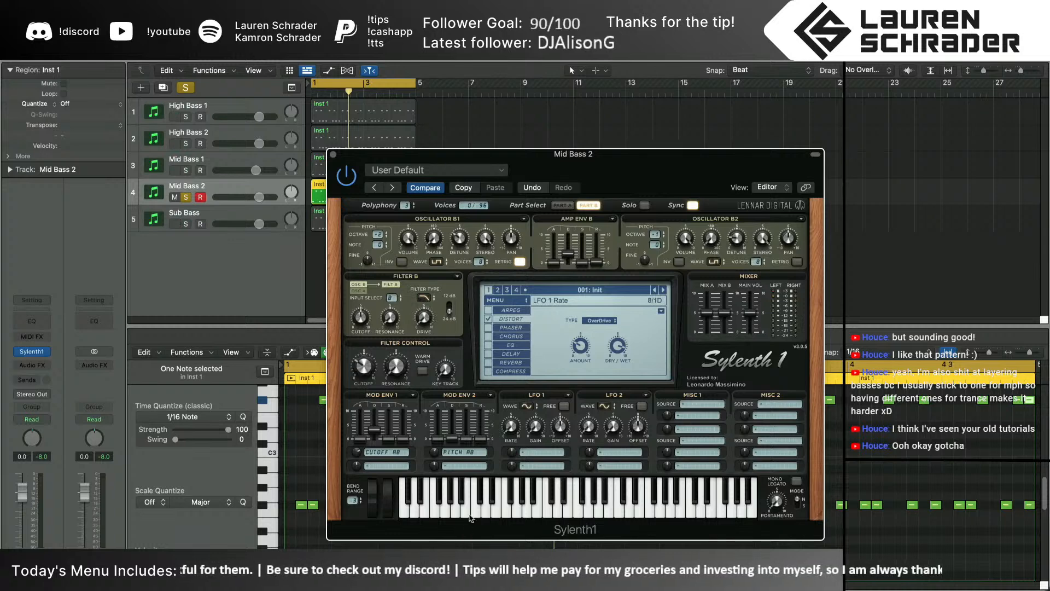
# Audition the layered patch, lower the Mid Bass 2 track volume to -1.8 dB, and switch on the chorus effect
pyautogui.click(514, 500)
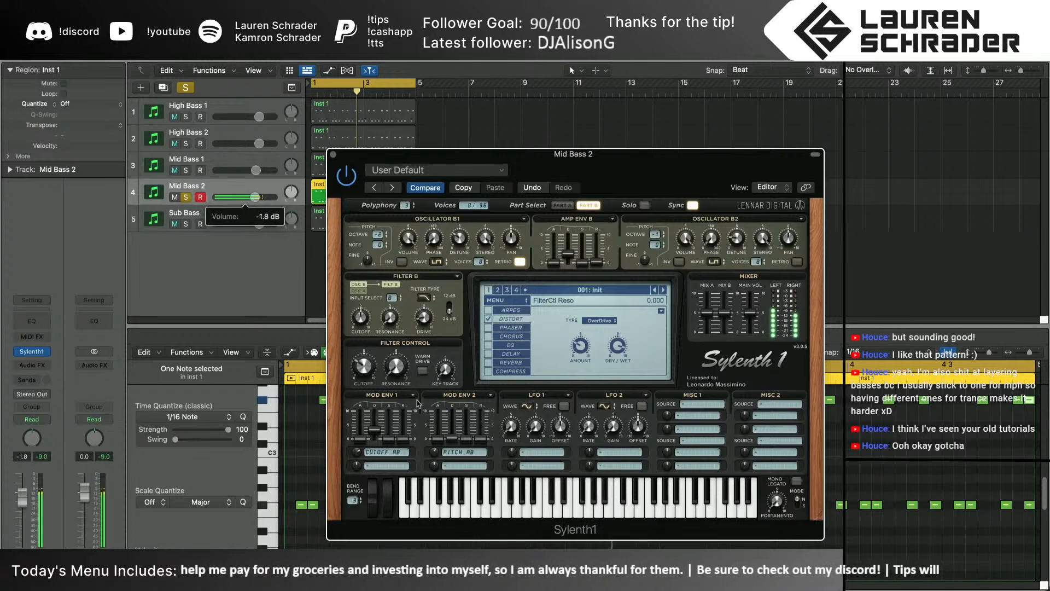
pyautogui.click(487, 336)
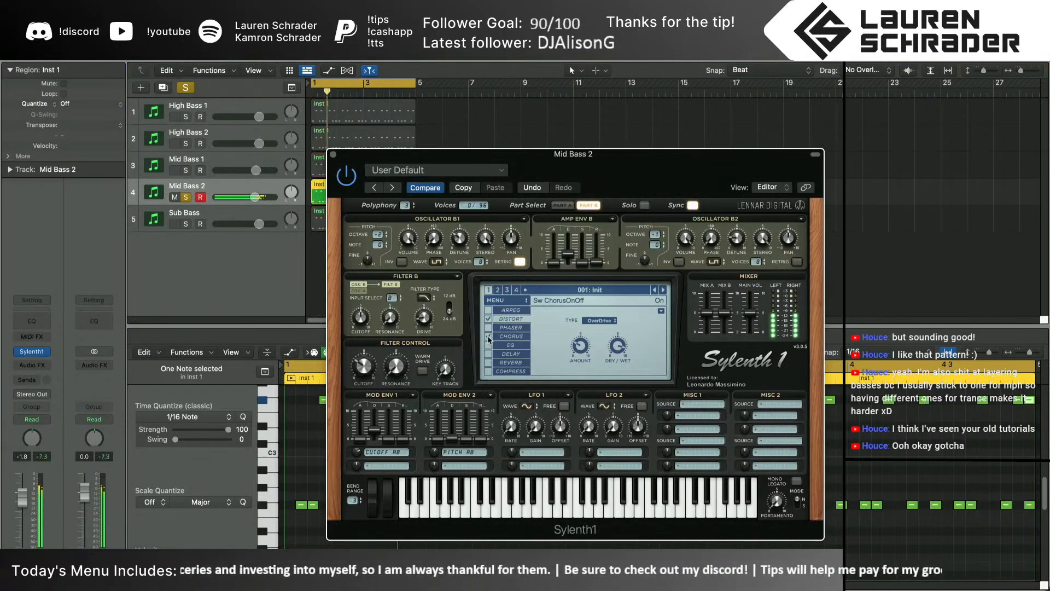
# Toggle the chorus effect back off in Mid Bass 2's synth, return to Part A and take the track out of solo
pyautogui.click(488, 338)
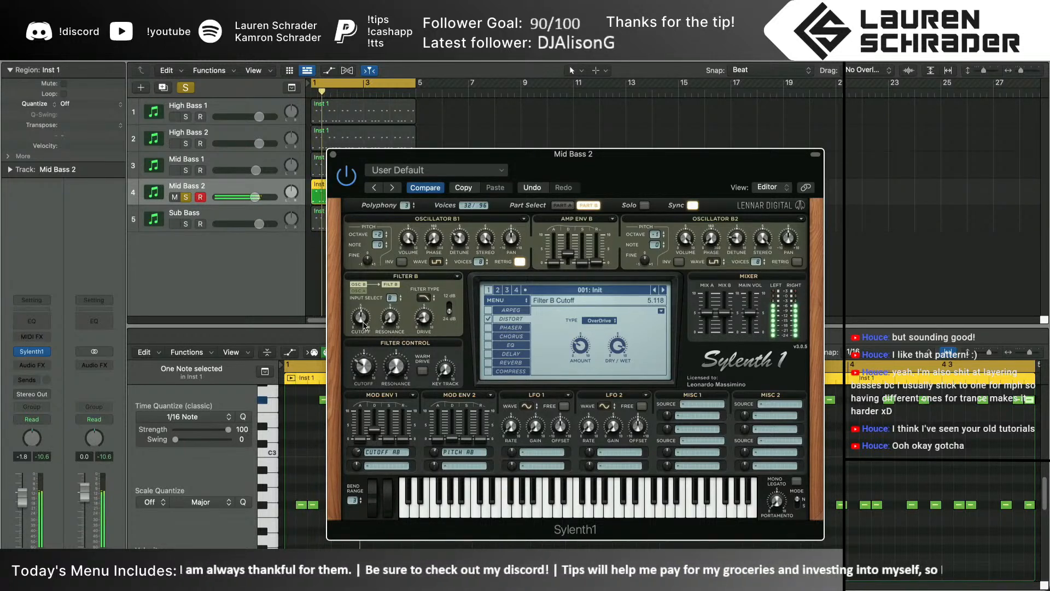
pyautogui.click(564, 206)
pyautogui.click(332, 154)
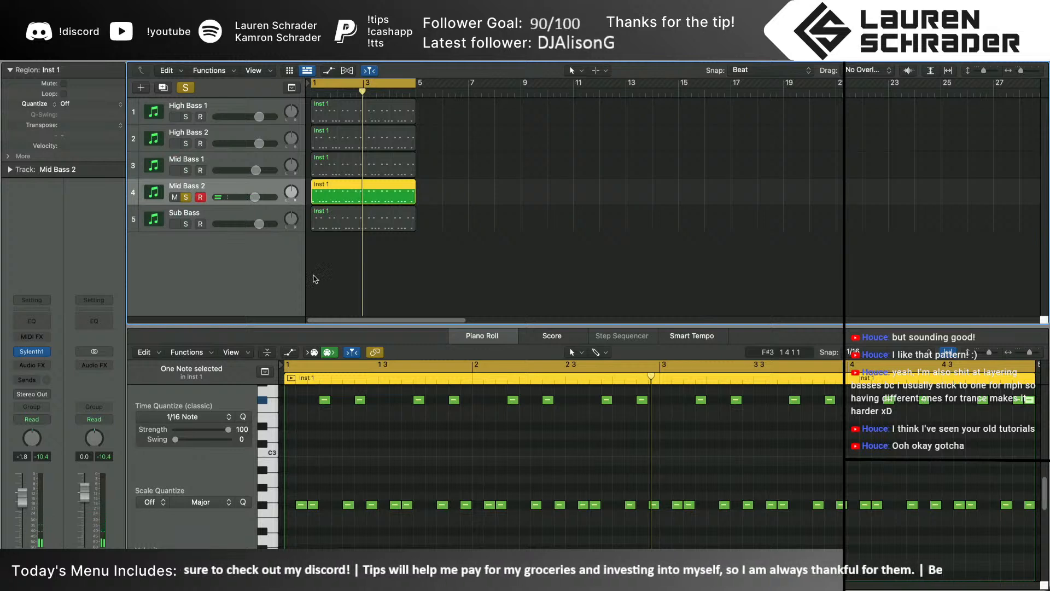
pyautogui.click(186, 198)
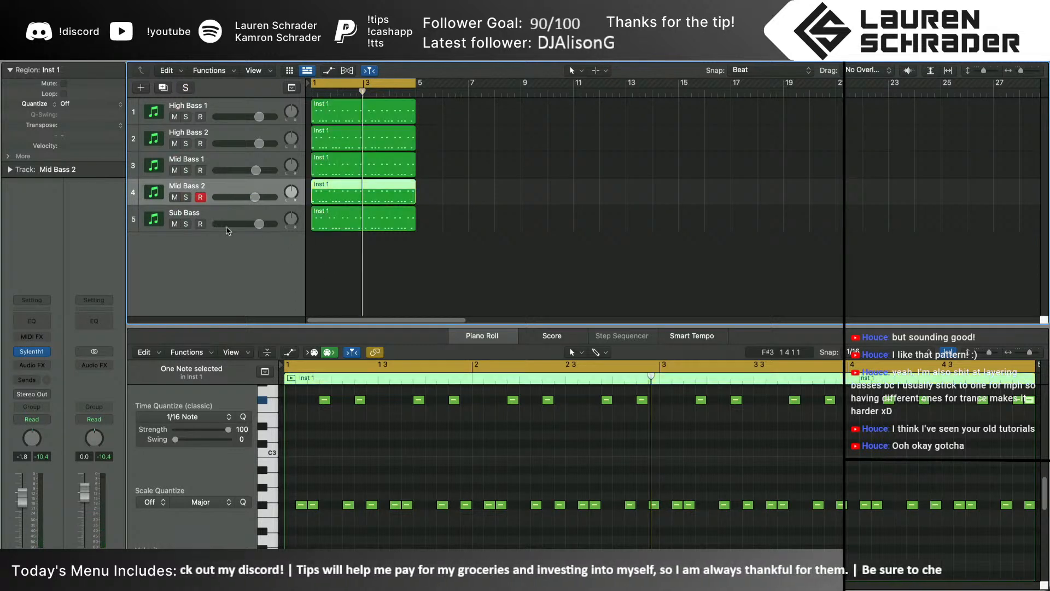
# Play all five bass tracks together and lower their volumes as a group, bringing High Bass 1 to -2.0 dB
pyautogui.press('space')
pyautogui.click(219, 120)
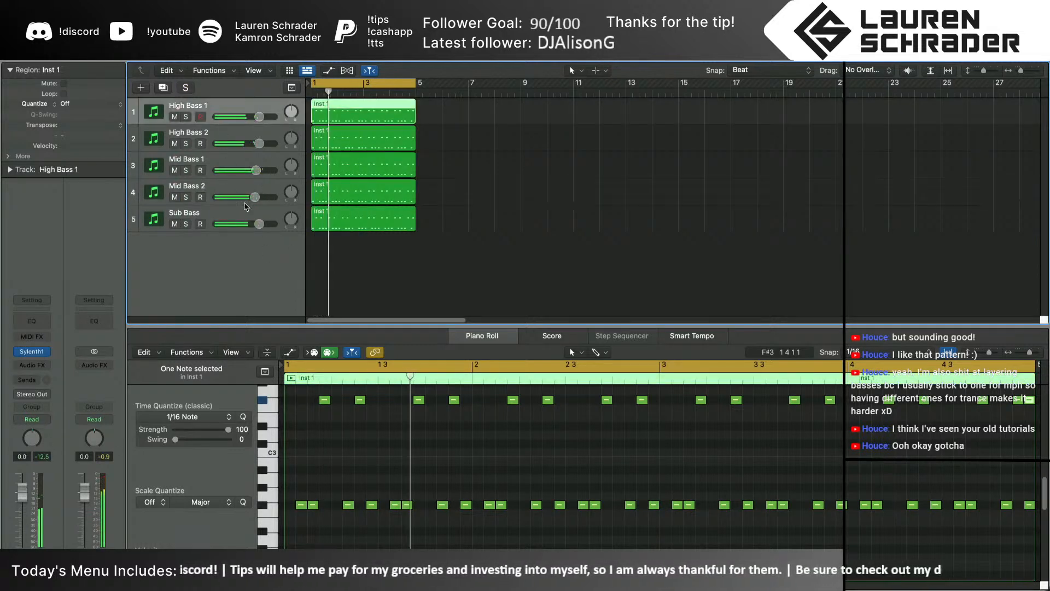
pyautogui.keyDown('shift'); pyautogui.click(230, 209); pyautogui.keyUp('shift')
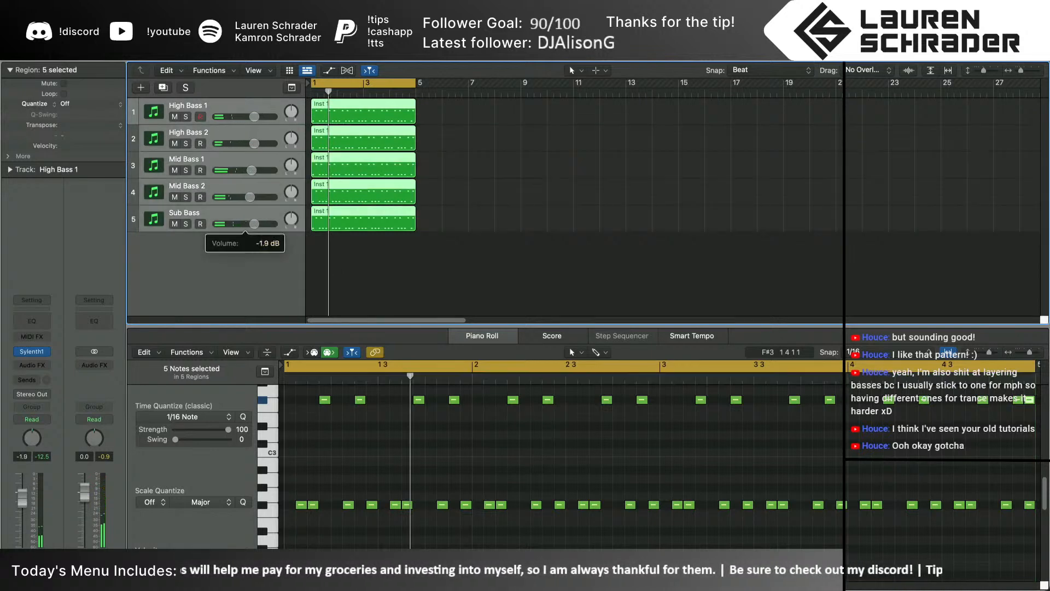
pyautogui.click(366, 277)
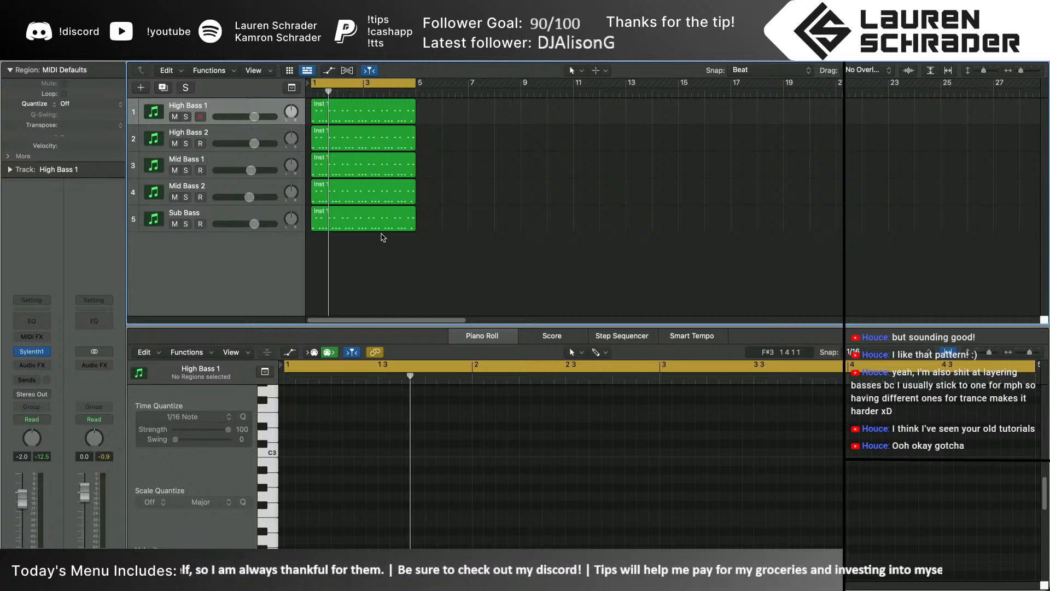
# Route the output of all five bass tracks to Bus 5
pyautogui.keyDown('shift'); pyautogui.click(237, 211); pyautogui.keyUp('shift')
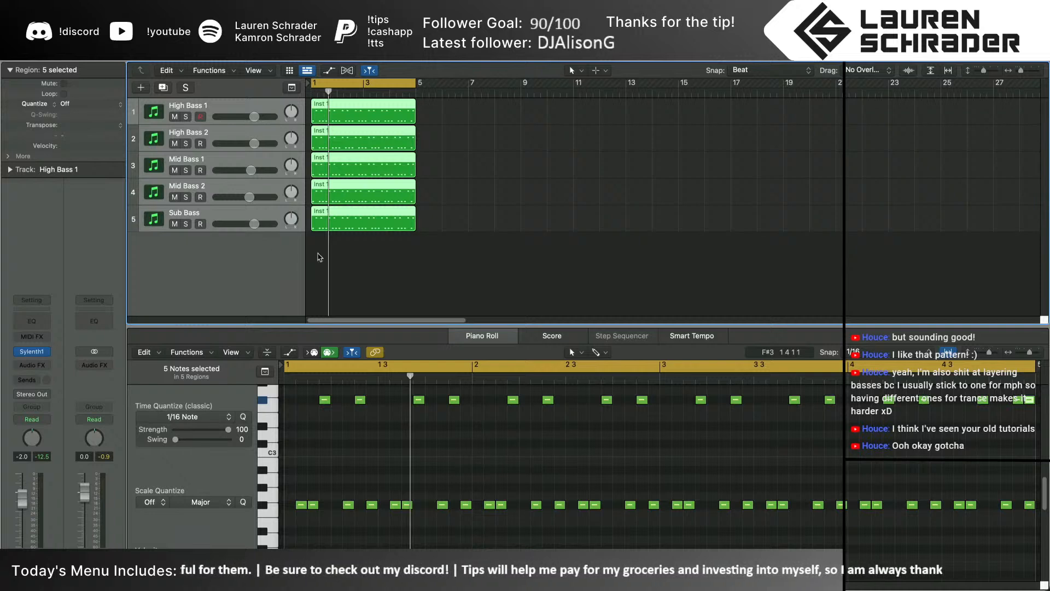
pyautogui.click(32, 395)
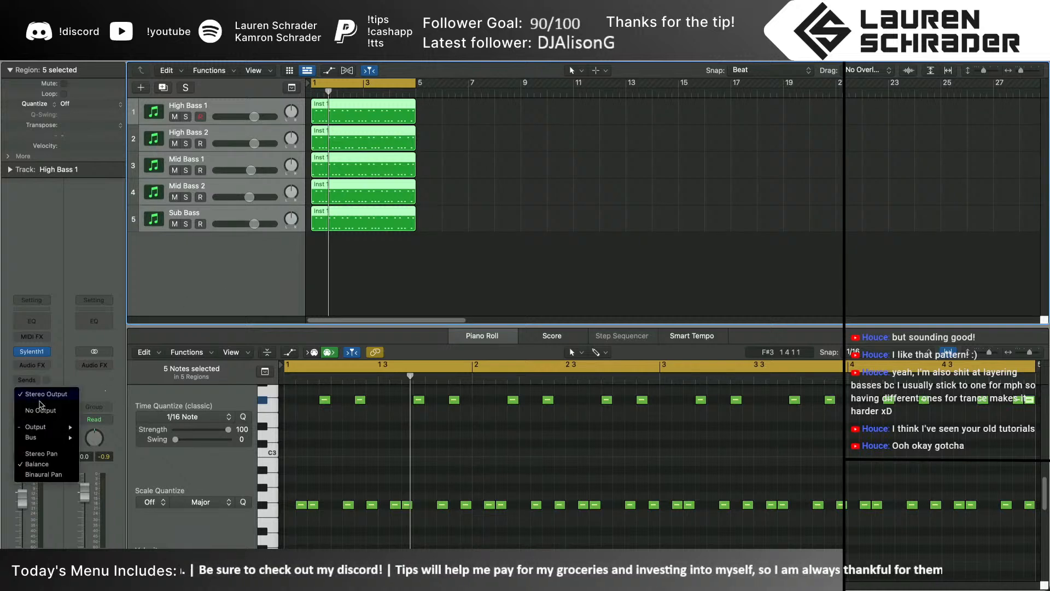
pyautogui.moveTo(52, 437)
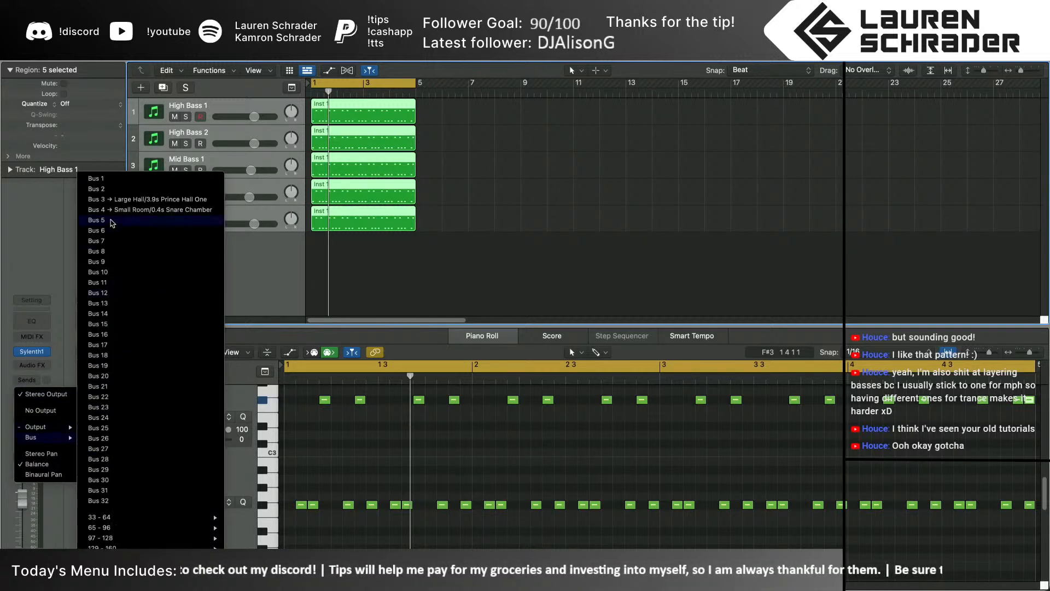
pyautogui.click(97, 220)
# Create an arrangement track for the Bus 5 aux channel and name it Bass Bus
pyautogui.rightClick(106, 280)
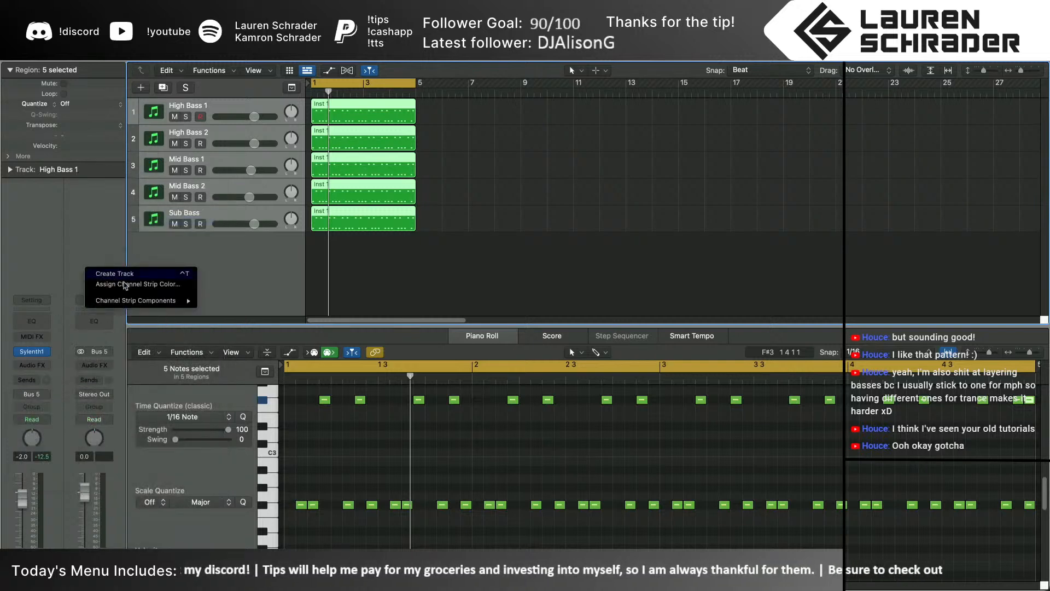
pyautogui.click(122, 274)
pyautogui.doubleClick(198, 244)
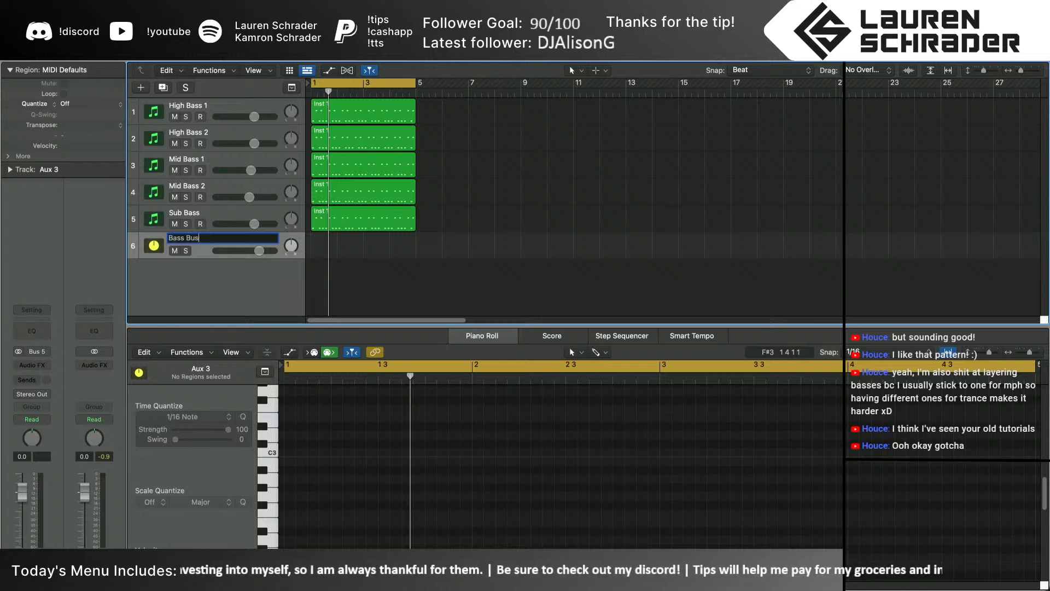
pyautogui.press('Return')
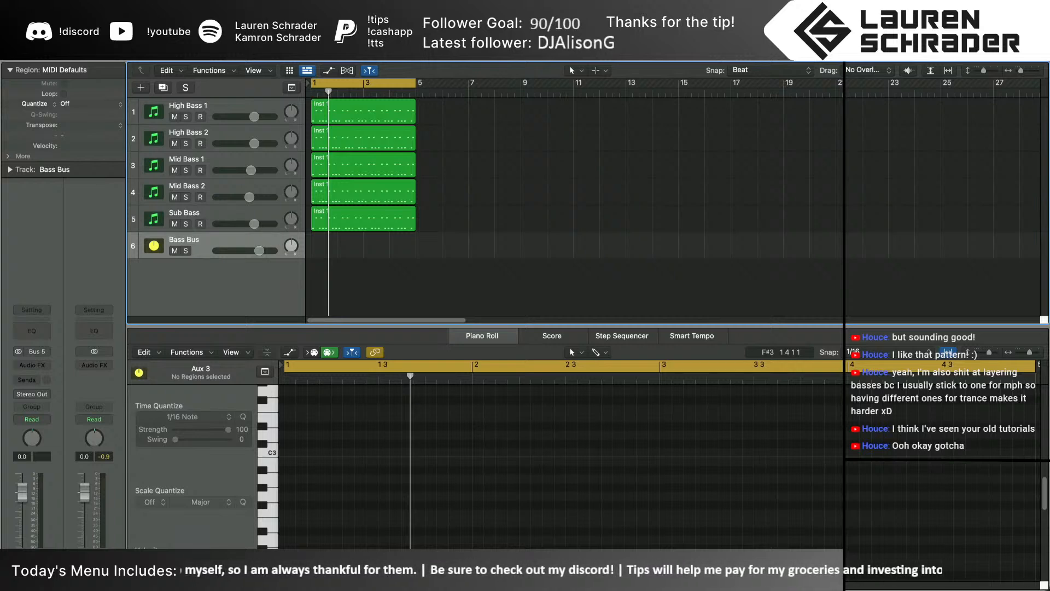
# Solo the Bass Bus during playback and lower its volume to -2.3 dB
pyautogui.press('space')
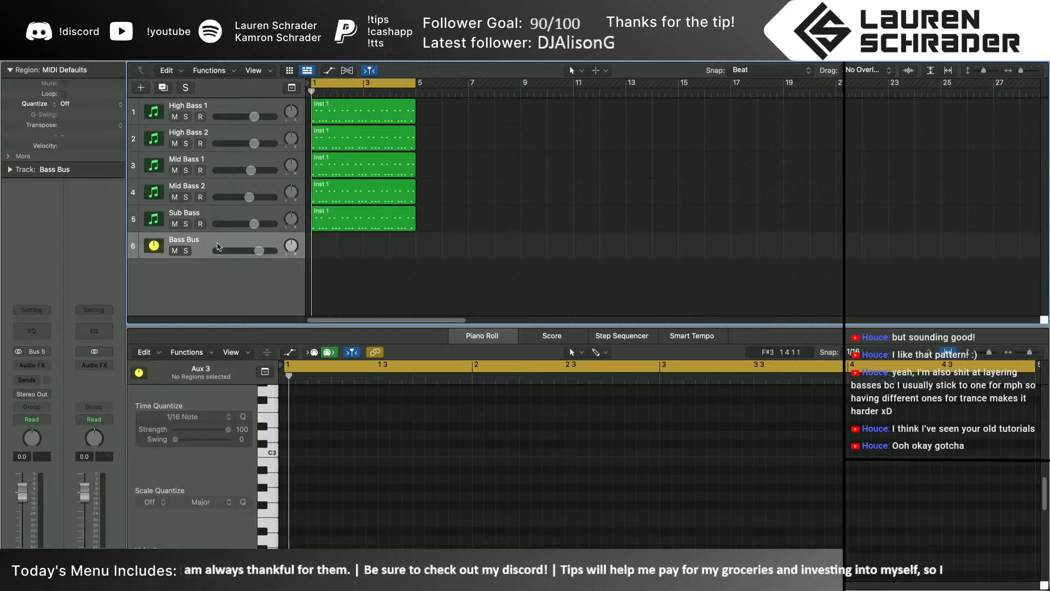
pyautogui.click(186, 251)
pyautogui.moveTo(253, 254); pyautogui.dragTo(248, 254)
# Insert a stereo Compressor on the Bass Bus, turn its auto gain off, and raise the distortion, ratio and threshold
pyautogui.click(32, 365)
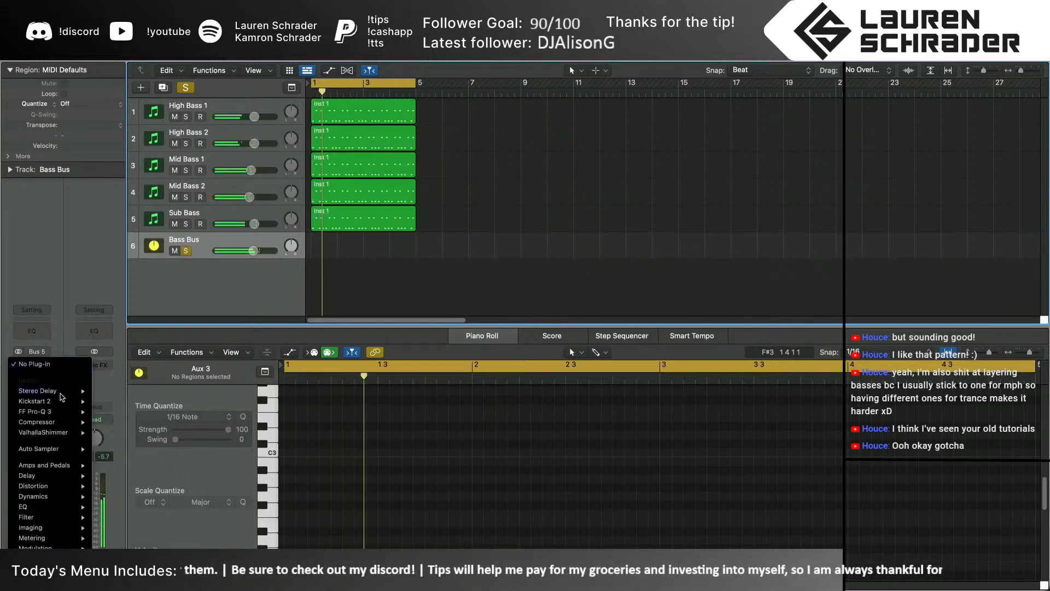
pyautogui.moveTo(50, 423)
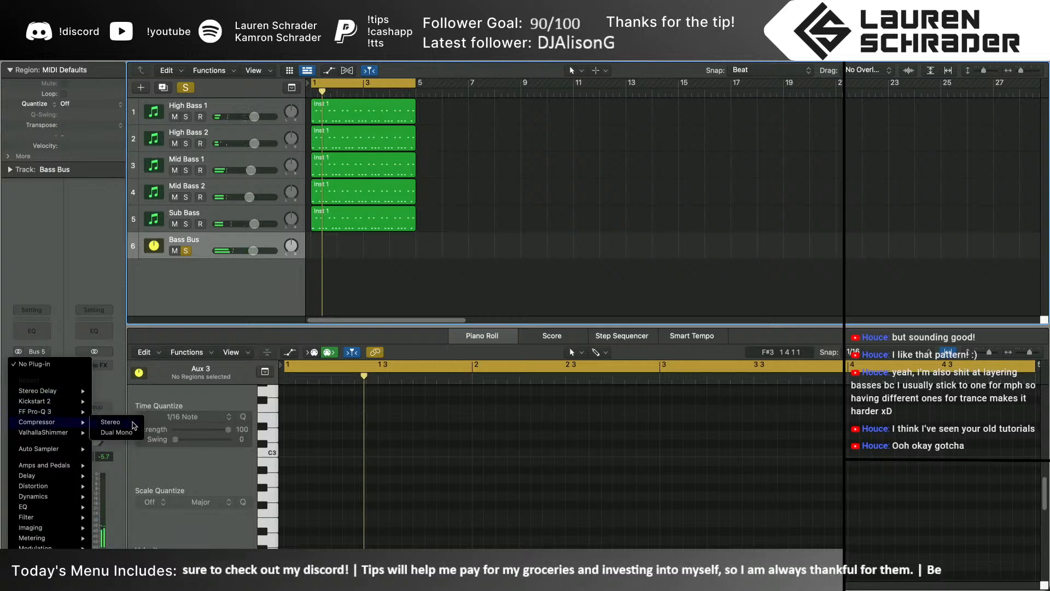
pyautogui.click(133, 423)
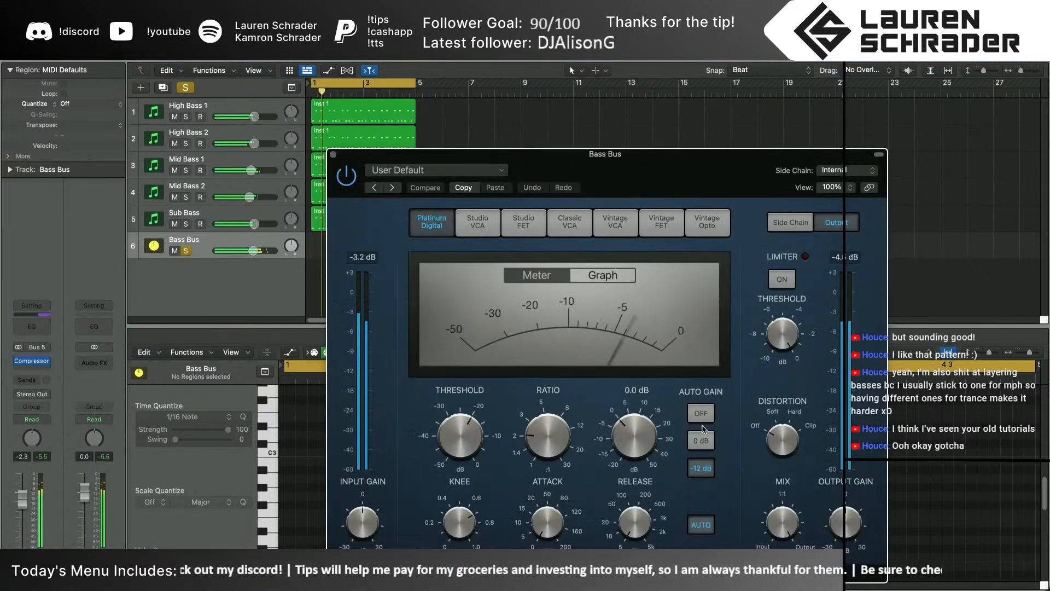
pyautogui.moveTo(785, 425); pyautogui.dragTo(785, 414)
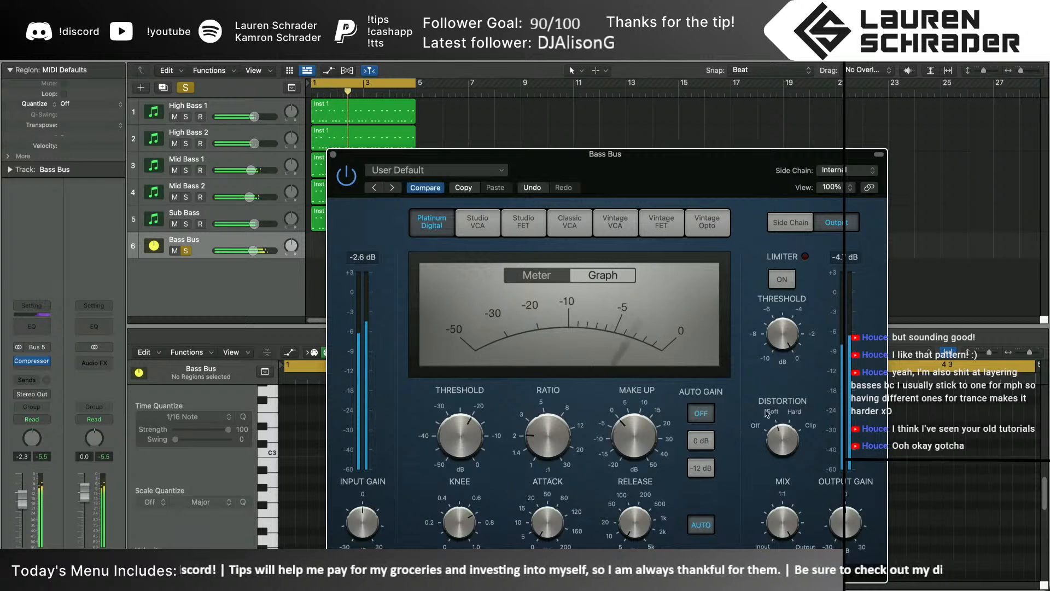
pyautogui.moveTo(545, 434); pyautogui.dragTo(545, 424)
pyautogui.moveTo(469, 439); pyautogui.dragTo(468, 419)
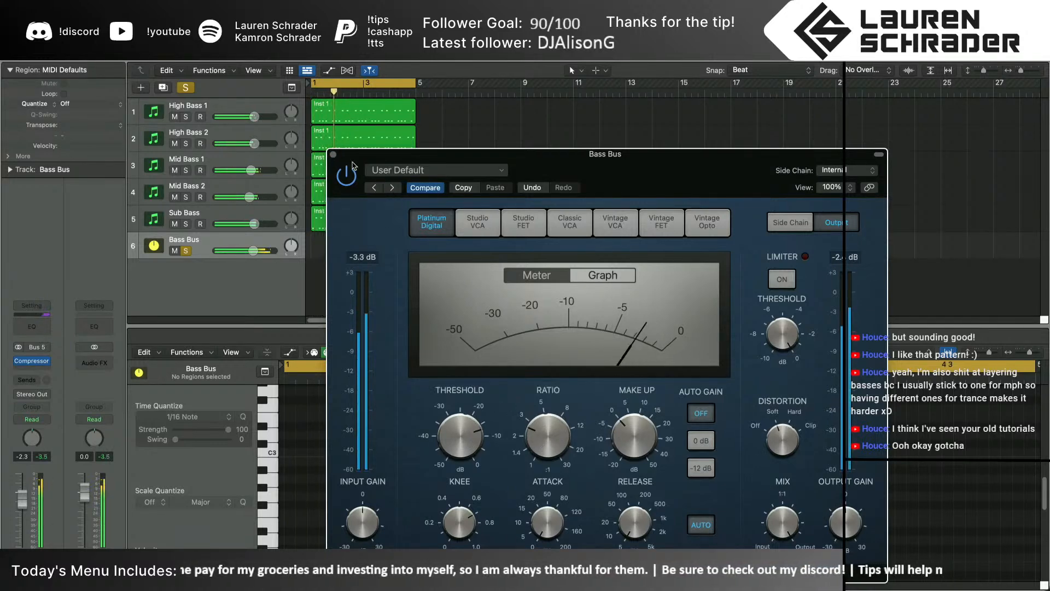
pyautogui.click(333, 155)
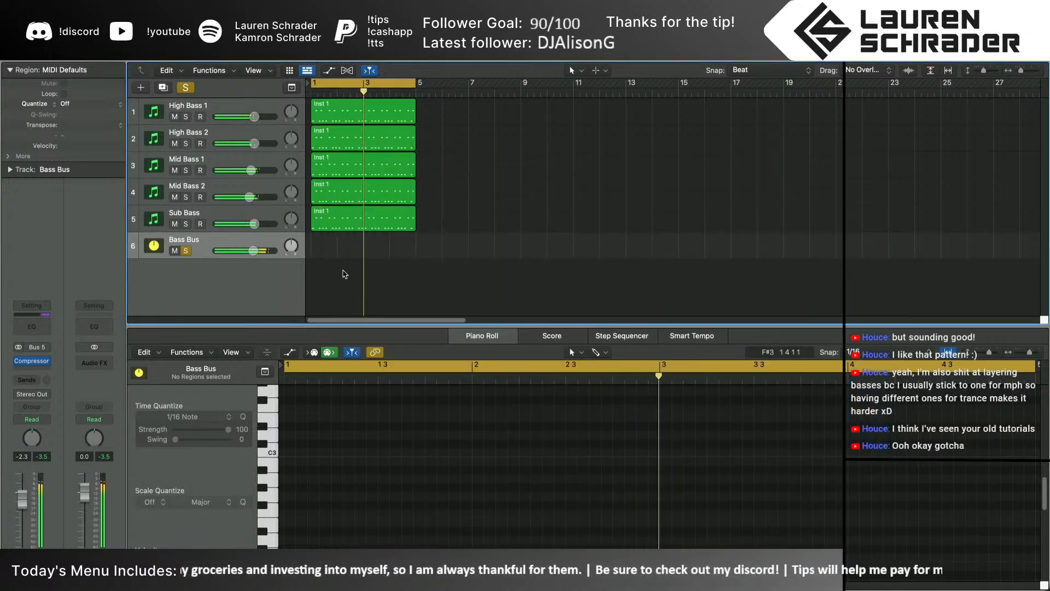
# Lower the Bass Bus volume to -3.9 dB and recheck its compressor
pyautogui.moveTo(256, 253); pyautogui.dragTo(252, 252)
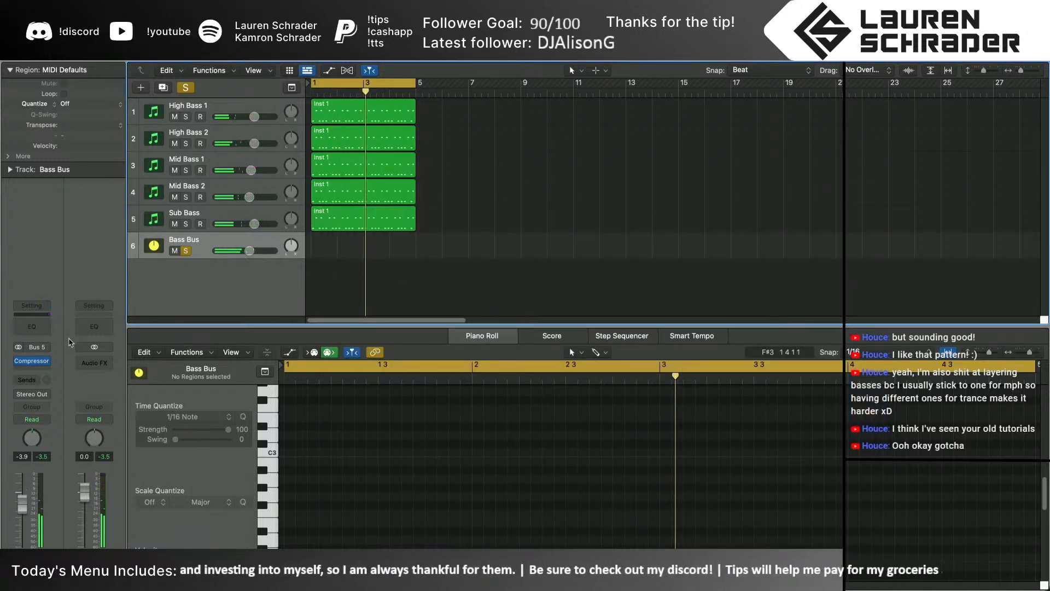
pyautogui.click(31, 362)
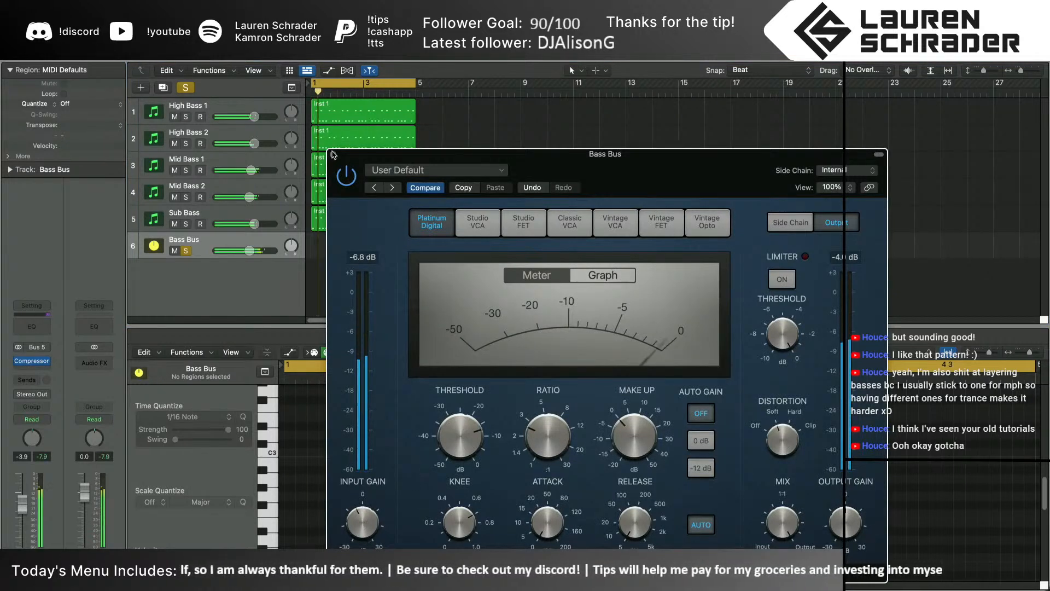
pyautogui.click(32, 361)
# Insert a stereo FF Pro-Q 3 equalizer after the Compressor on the Bass Bus
pyautogui.click(45, 372)
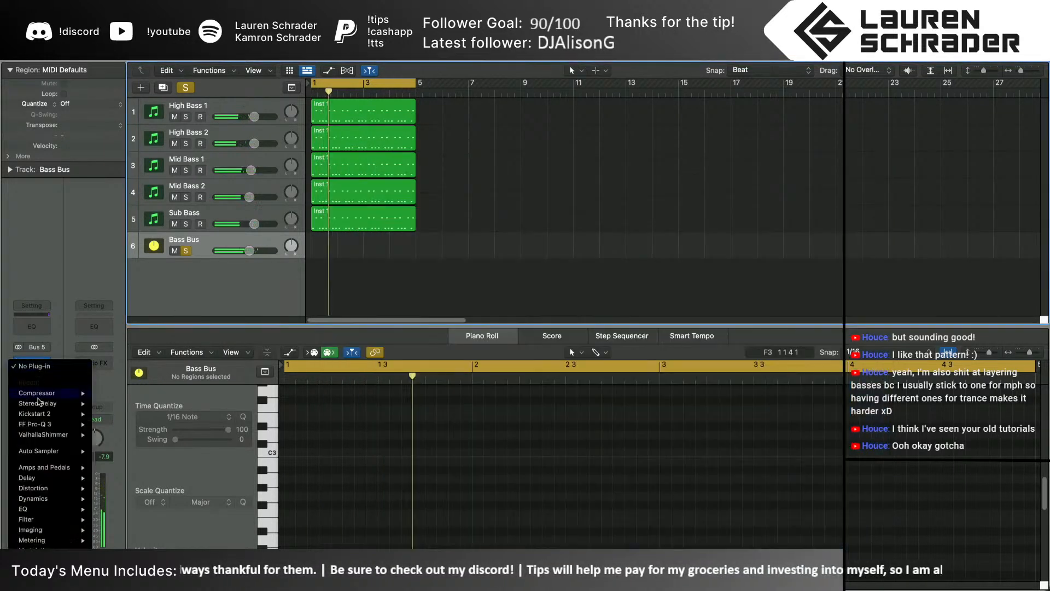
pyautogui.moveTo(44, 415)
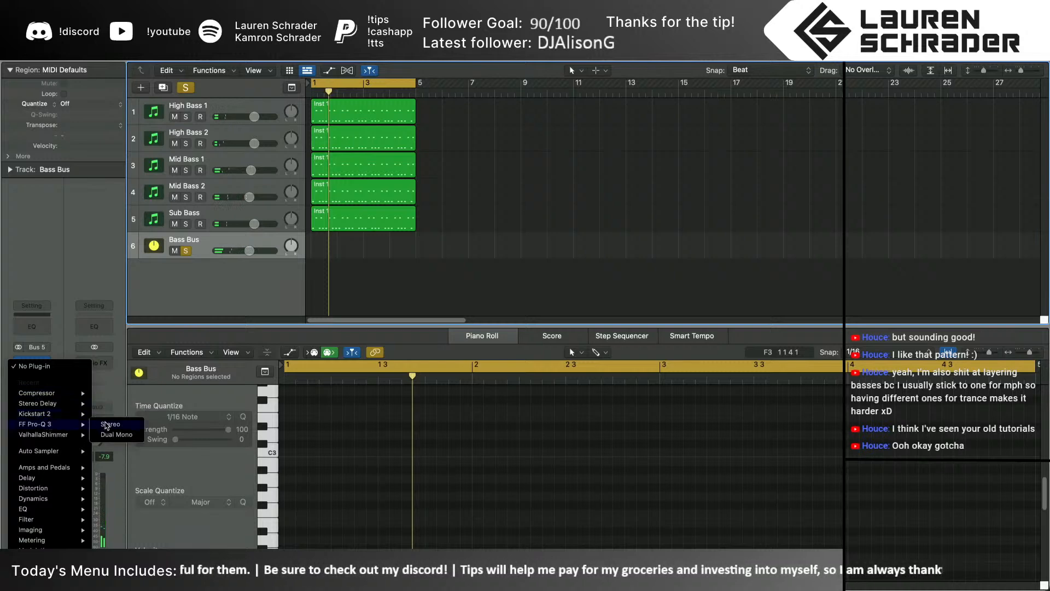
pyautogui.click(106, 426)
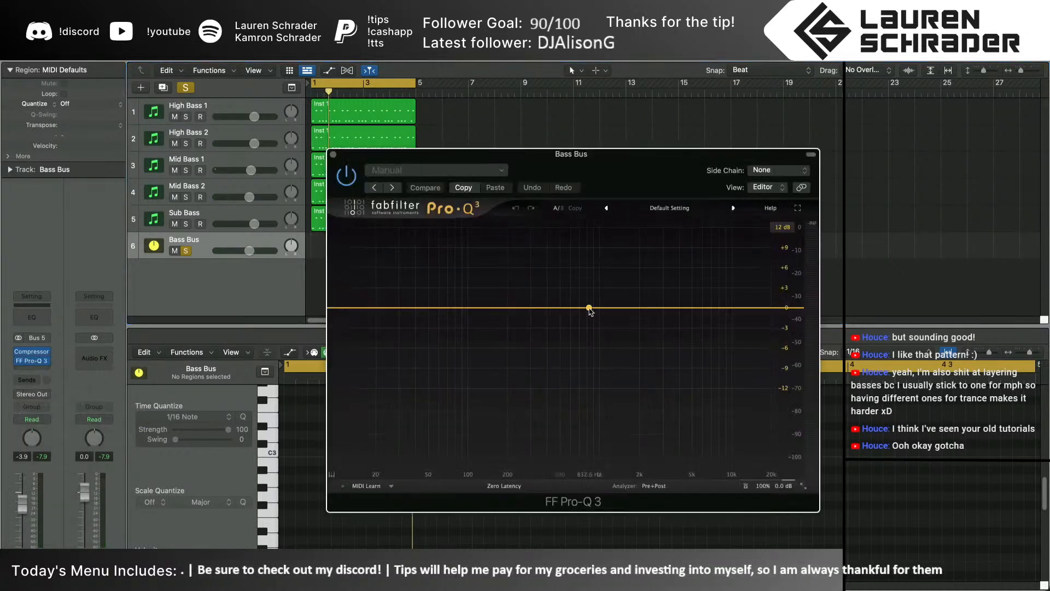